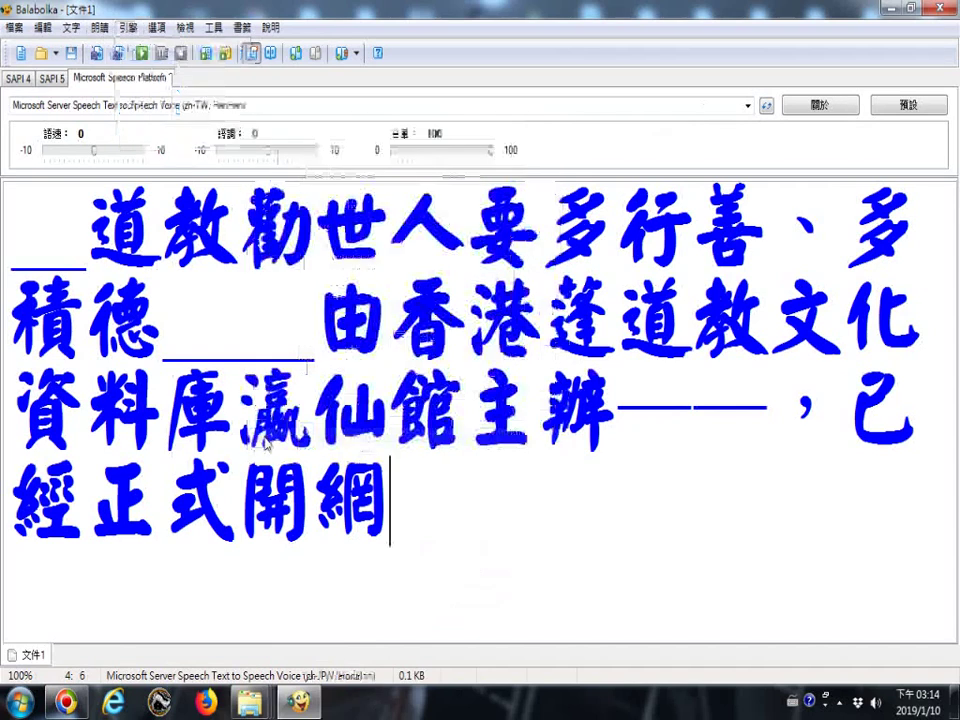
Choose the Microsoft Server Speech Text to Speech Voice (zh-TW, HanHan) as the reading engine
click(128, 28)
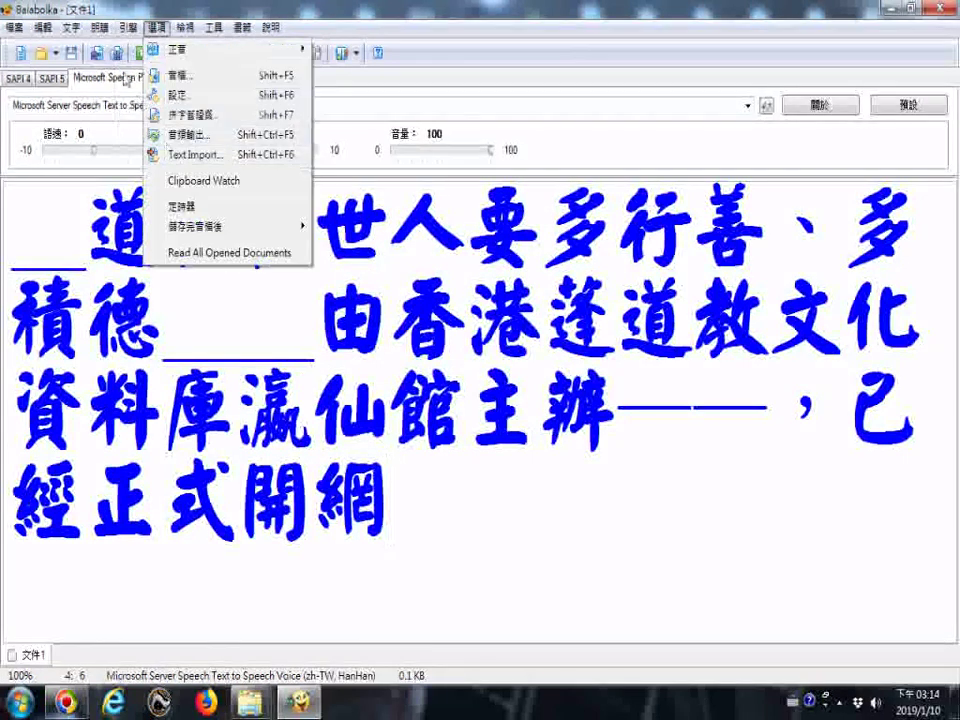
mouse_move(128, 133)
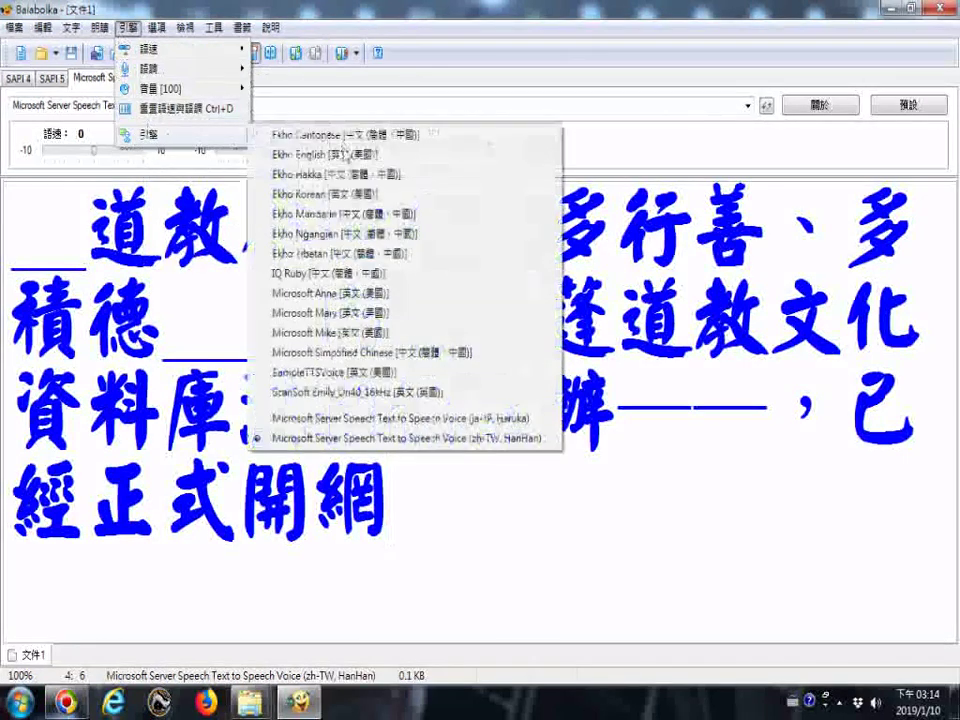
click(298, 440)
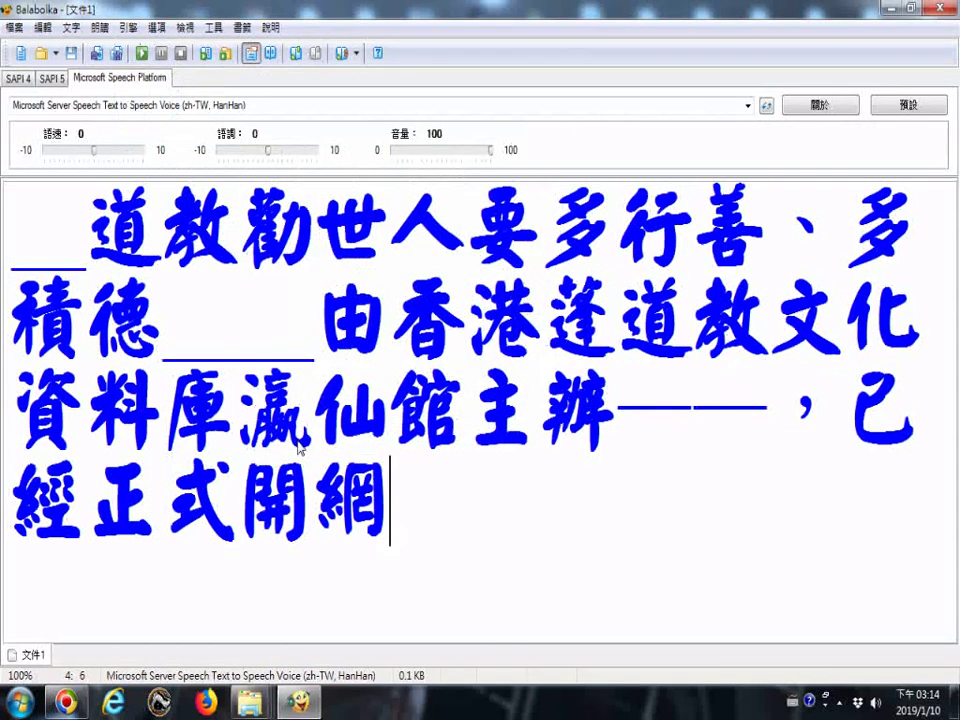
Cut the whole document text and paste it back into the empty document
drag(407, 521, 38, 258)
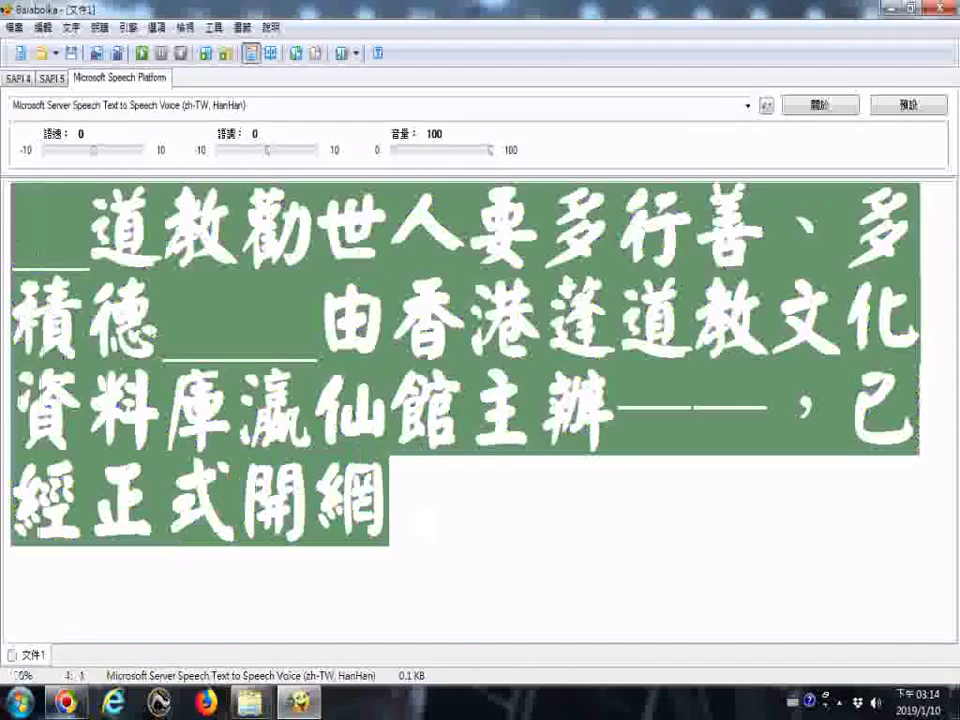
right_click(228, 345)
click(292, 380)
right_click(213, 295)
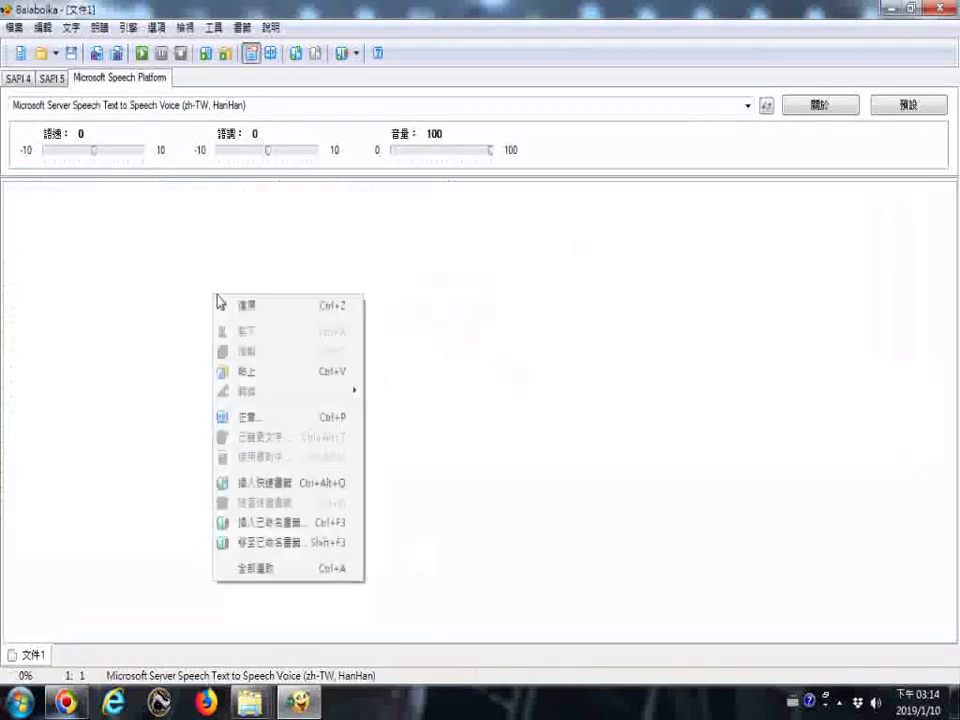
click(257, 373)
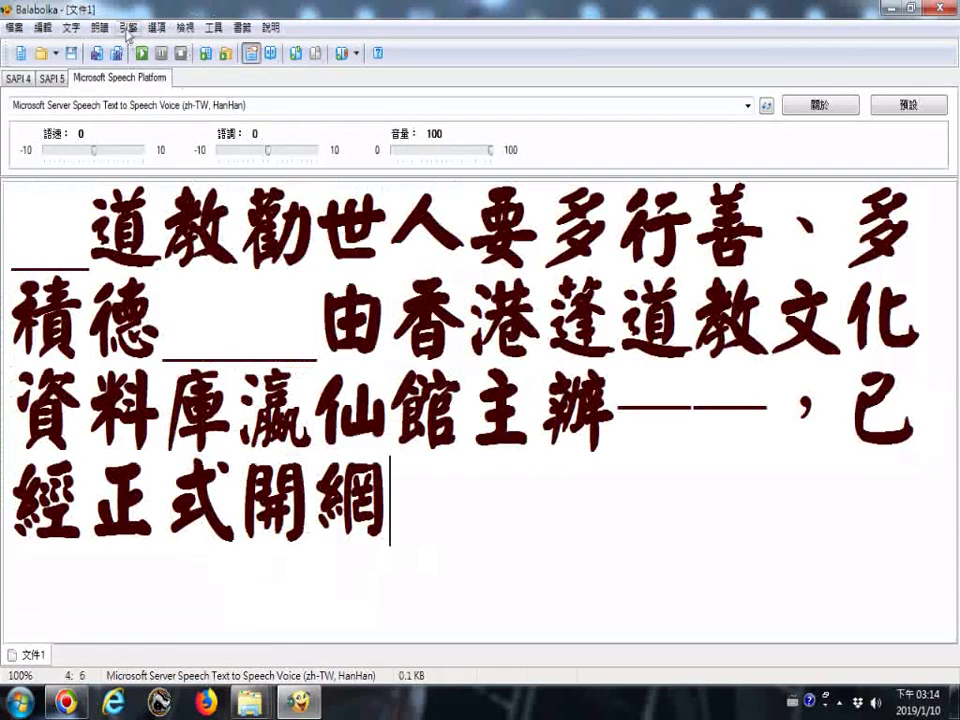
Select the zh-TW HanHan voice again and have it read the pasted text aloud
click(157, 27)
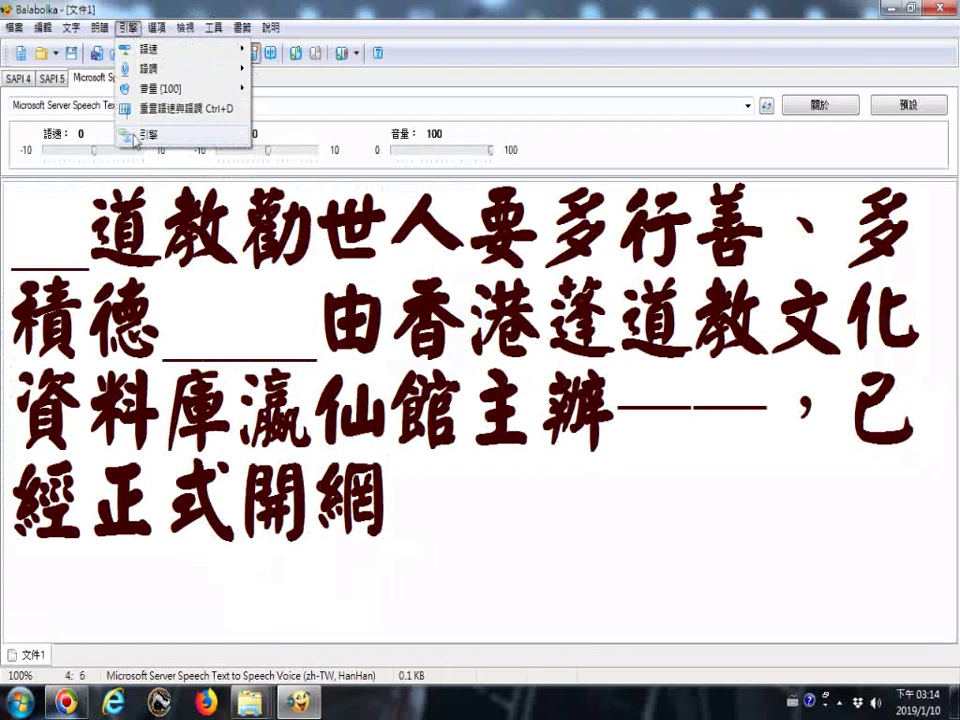
mouse_move(134, 138)
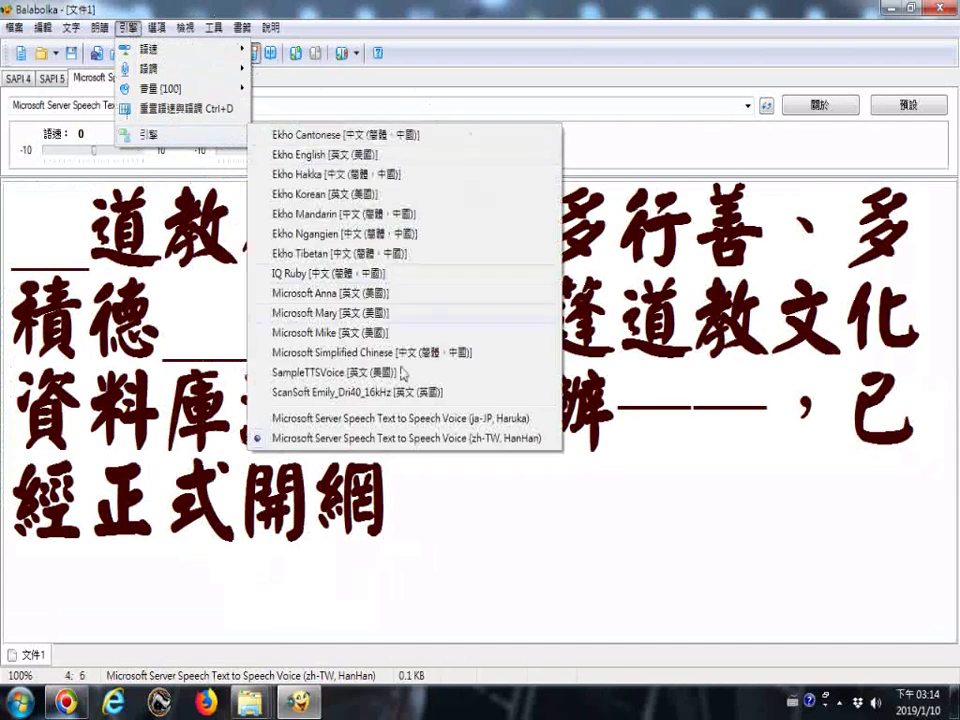
click(375, 440)
click(144, 56)
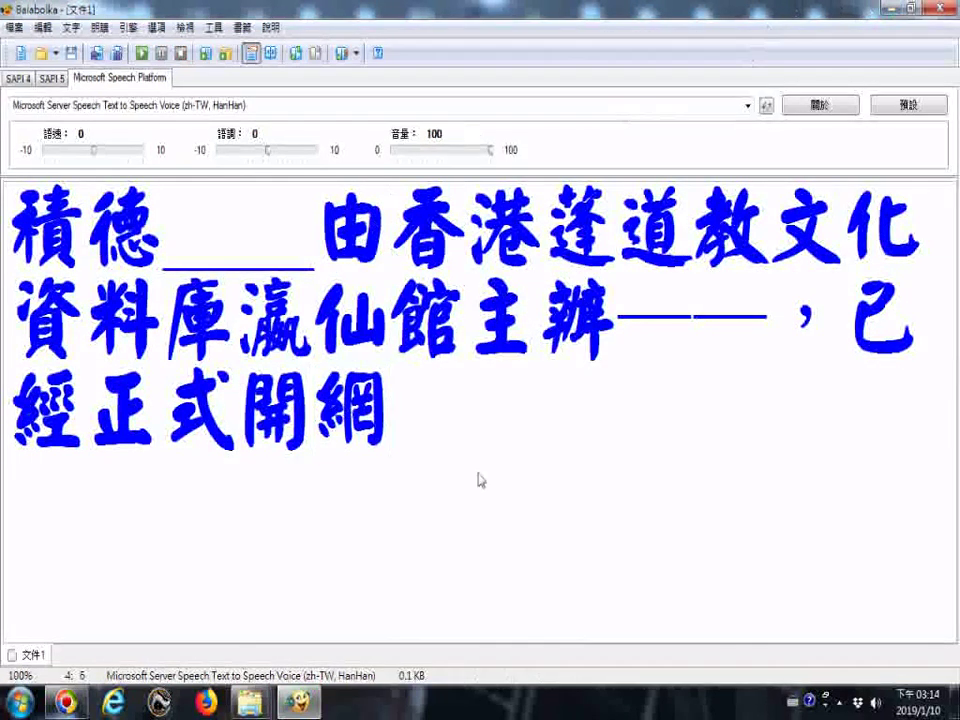
scroll(317, 266, up, 1)
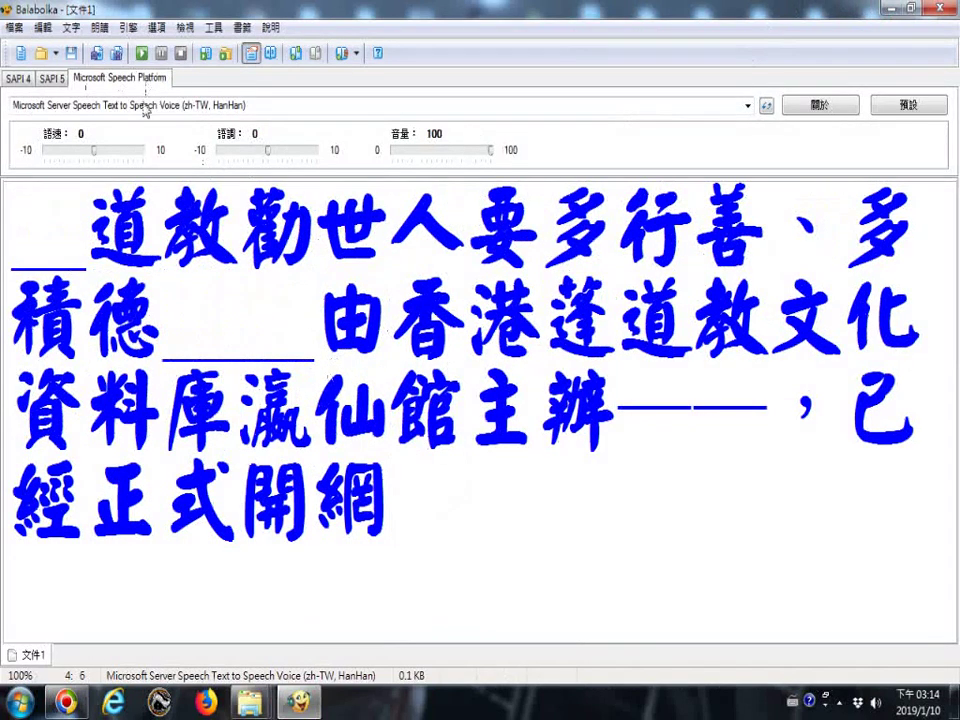
Switch to the Windows Explorer window and open the 下載 folder from the recent places
mouse_move(250, 700)
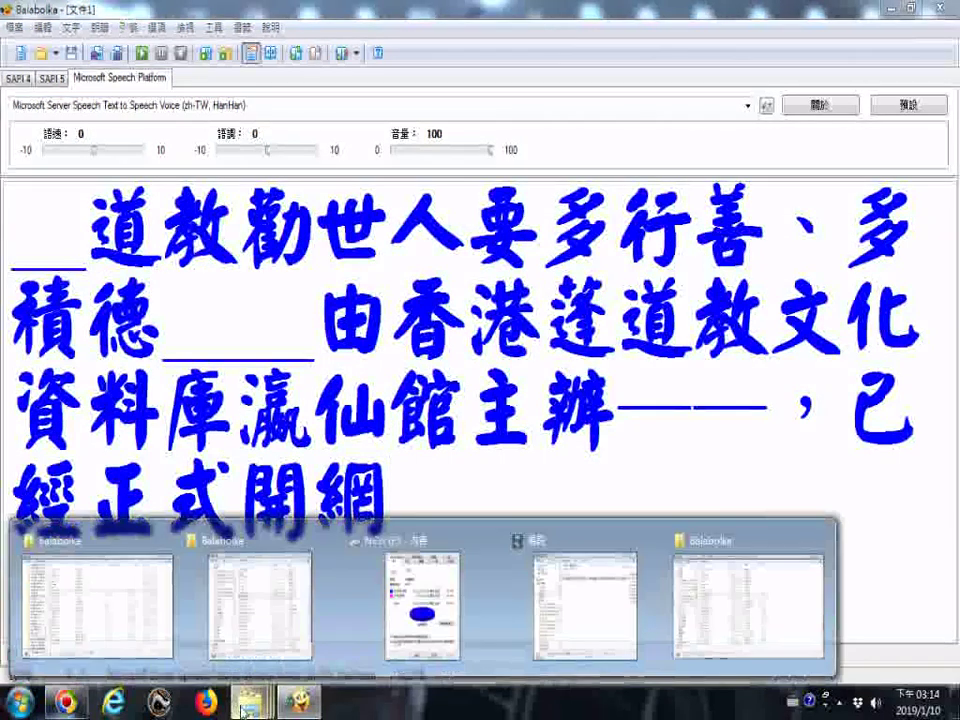
mouse_move(262, 565)
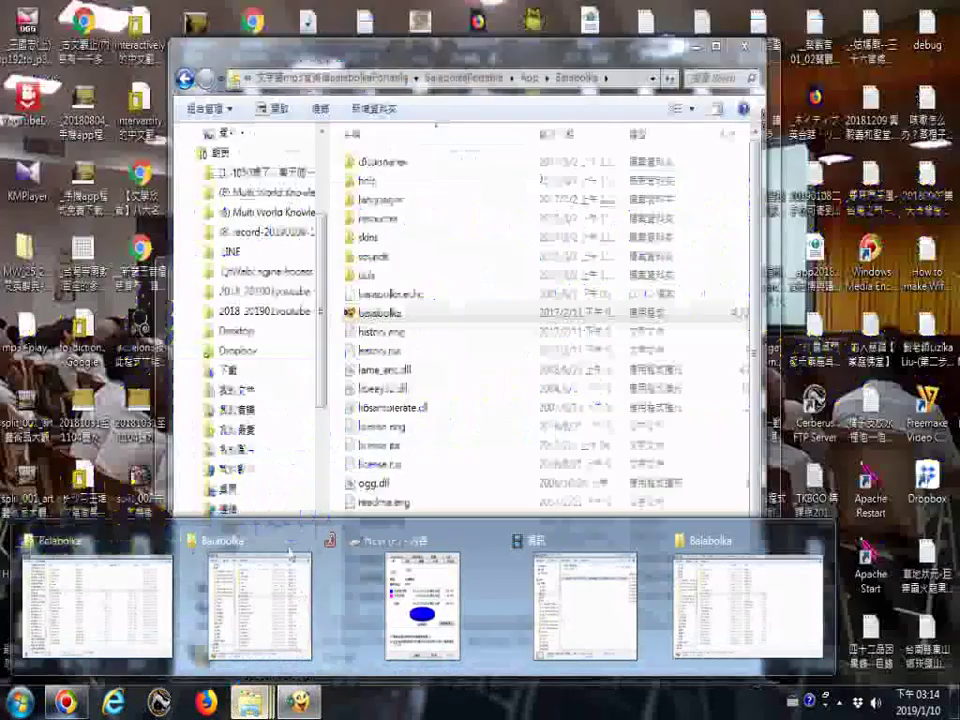
click(187, 561)
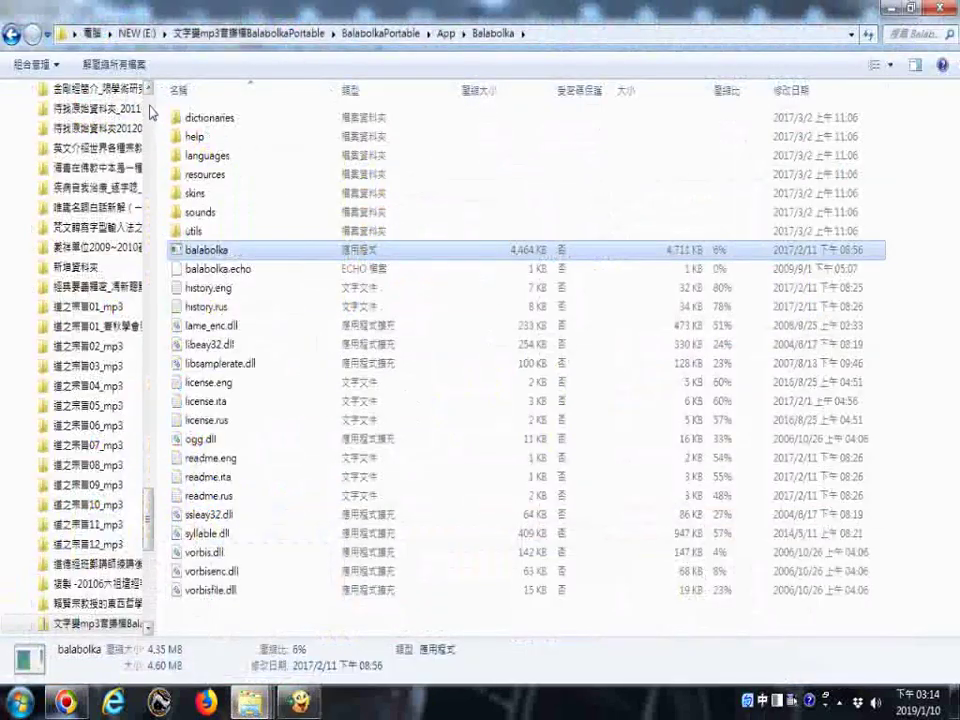
scroll(150, 112, up, 8)
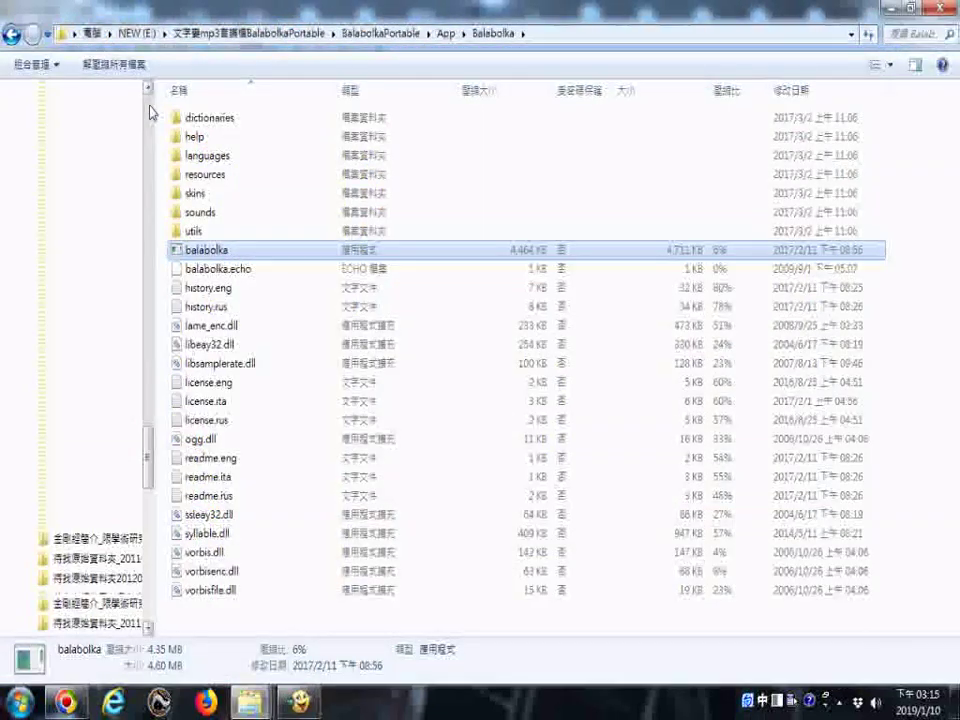
scroll(150, 112, up, 15)
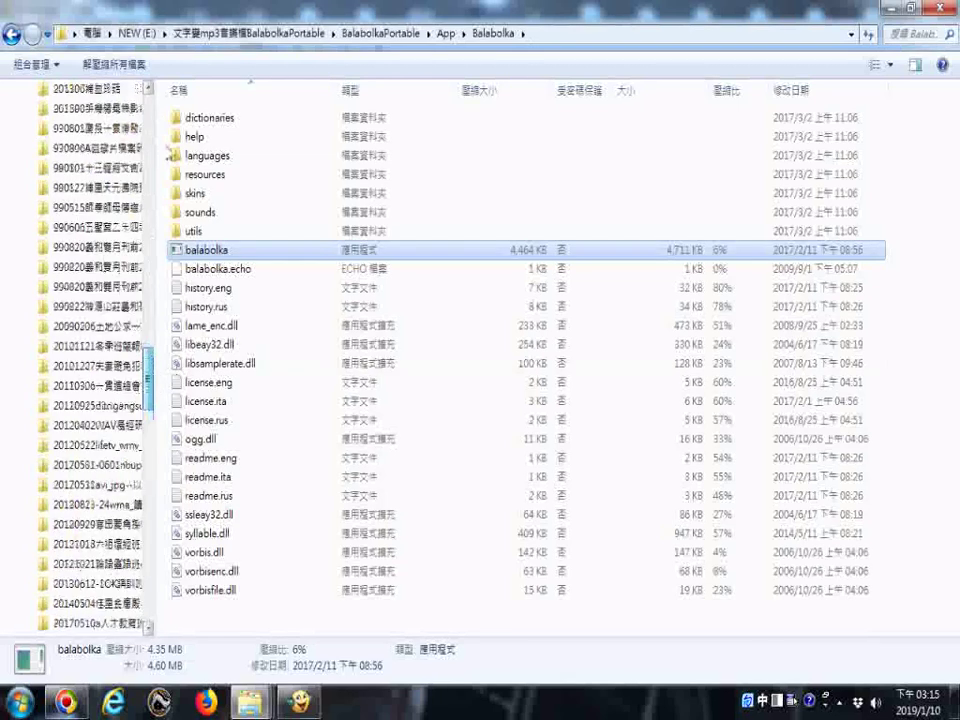
scroll(157, 96, up, 15)
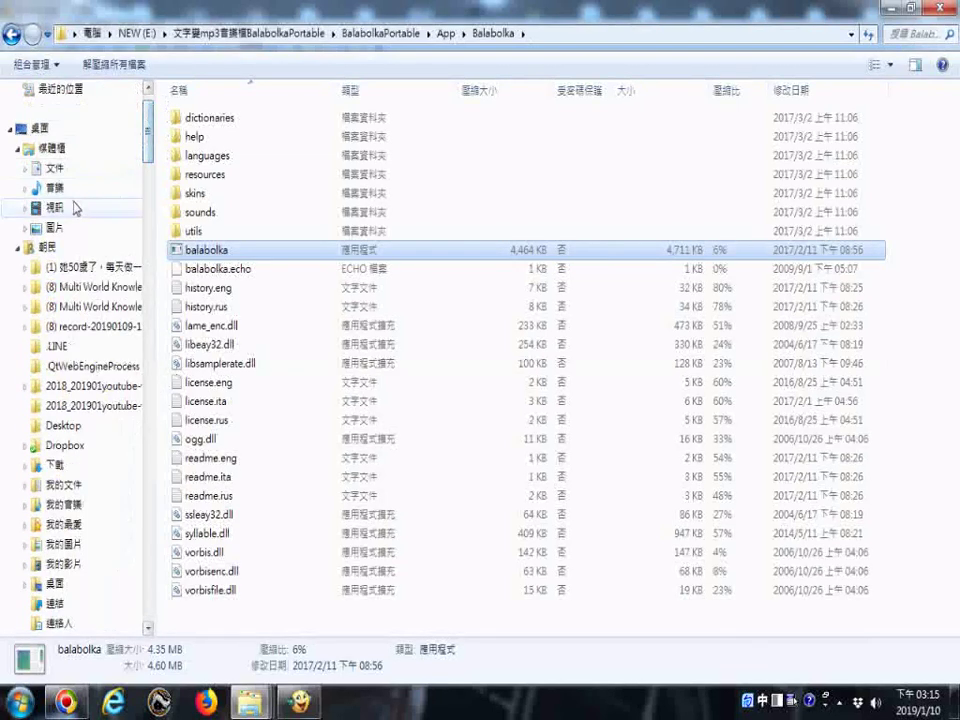
click(66, 88)
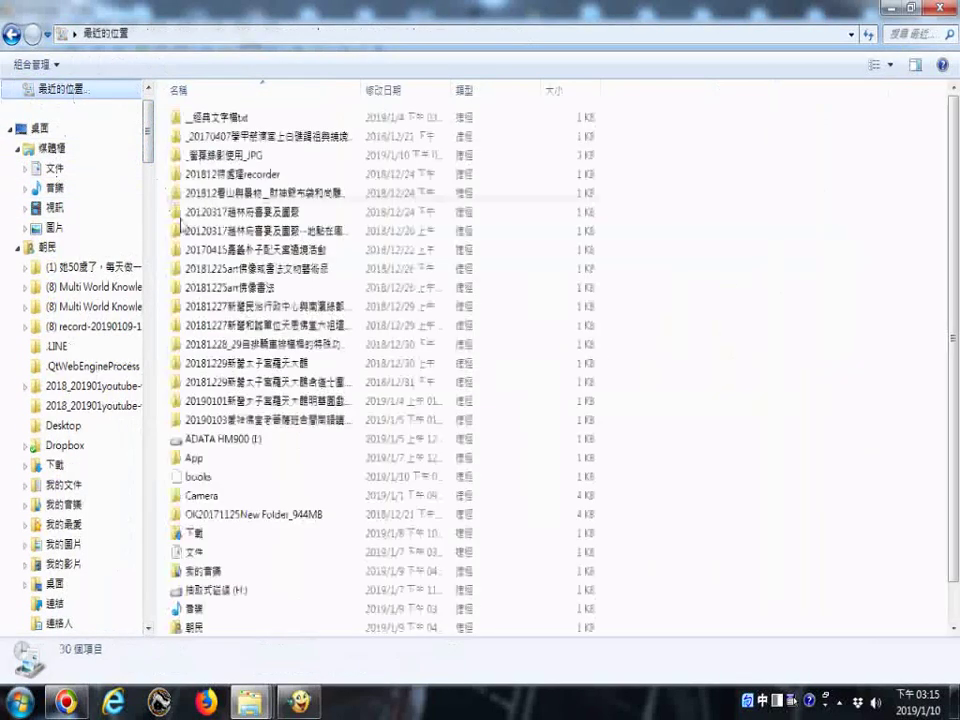
click(190, 536)
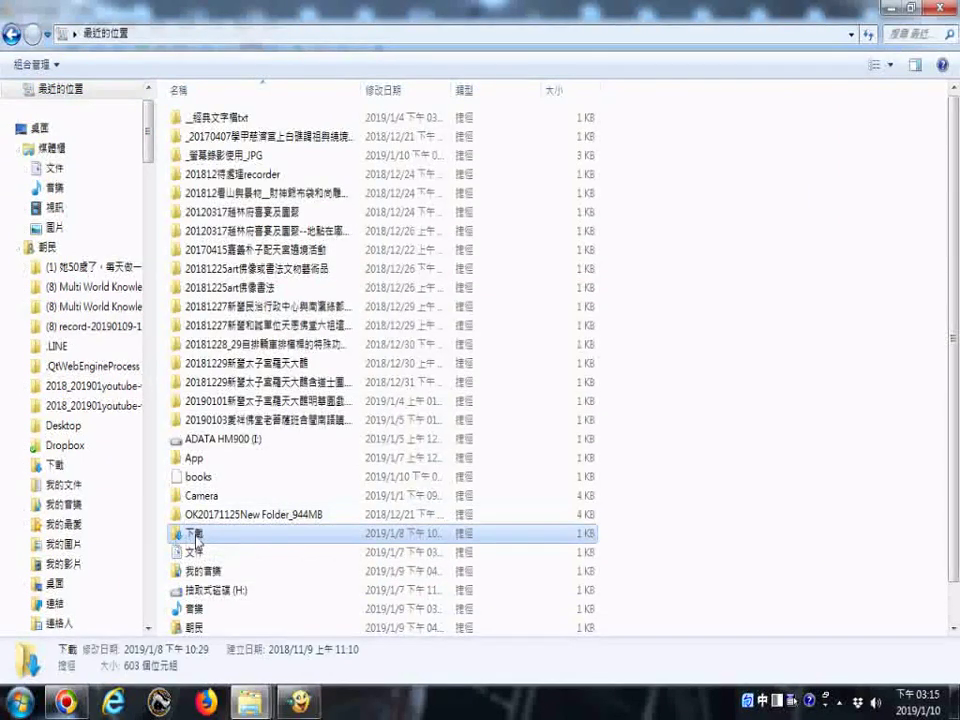
double_click(197, 536)
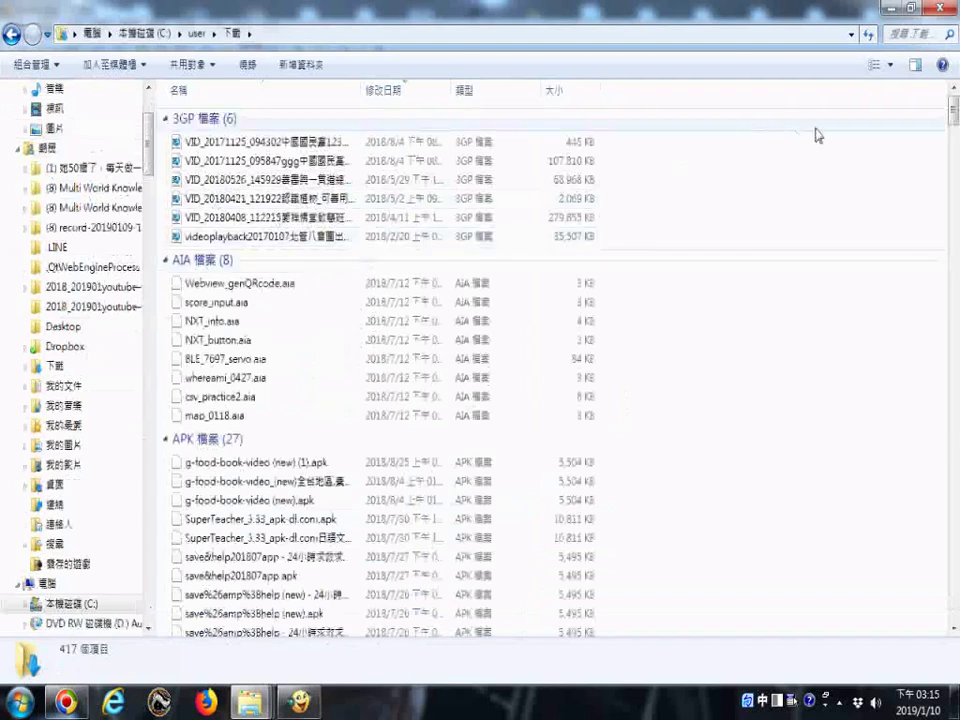
Find the MicrosoftSpeechPlatformSDK installer among the Windows Installer packages and run it, accepting the security warning
scroll(760, 226, down, 20)
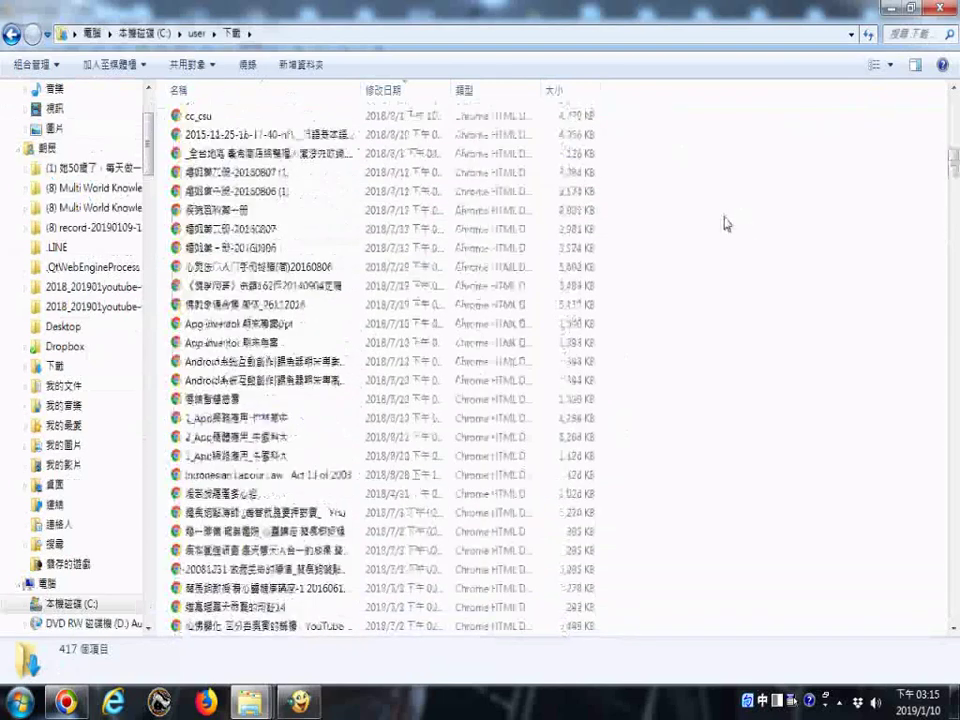
scroll(760, 236, down, 20)
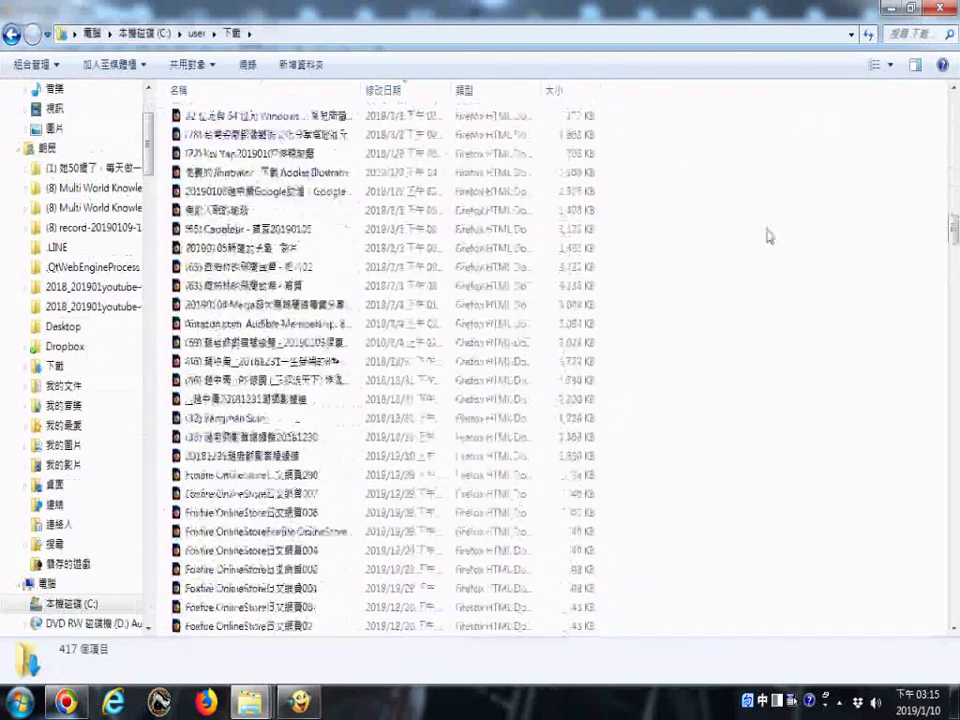
scroll(782, 250, down, 15)
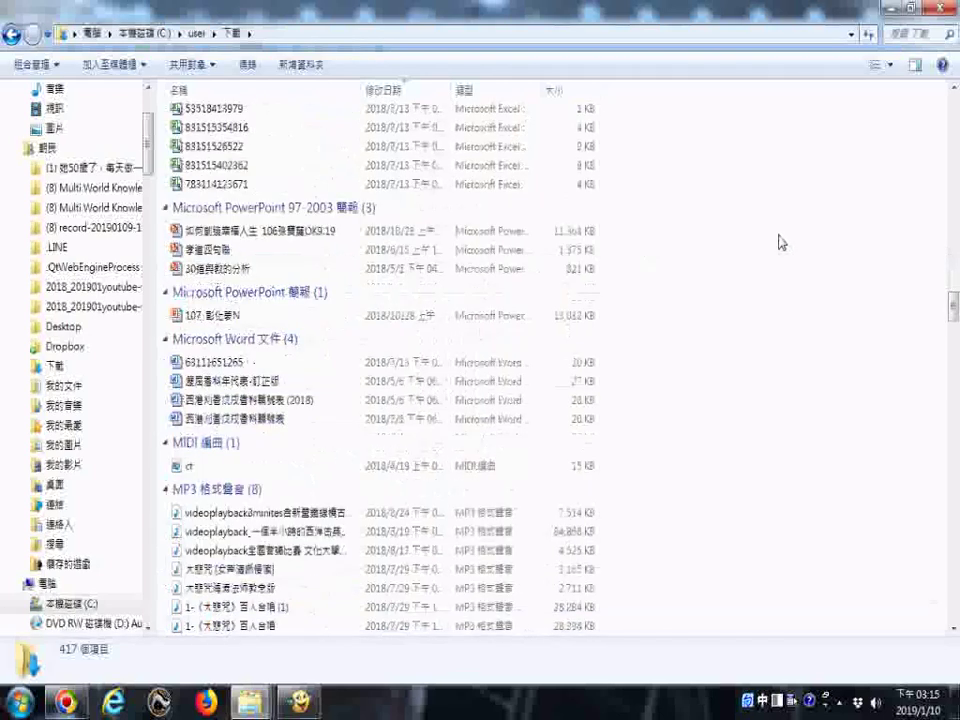
scroll(782, 242, down, 20)
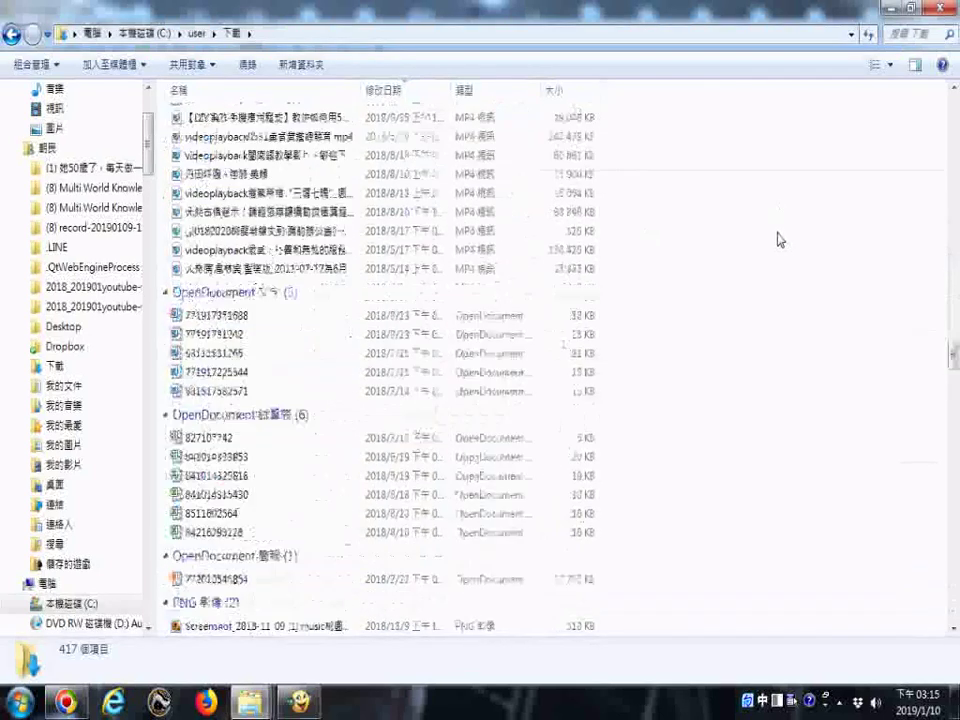
scroll(779, 240, down, 20)
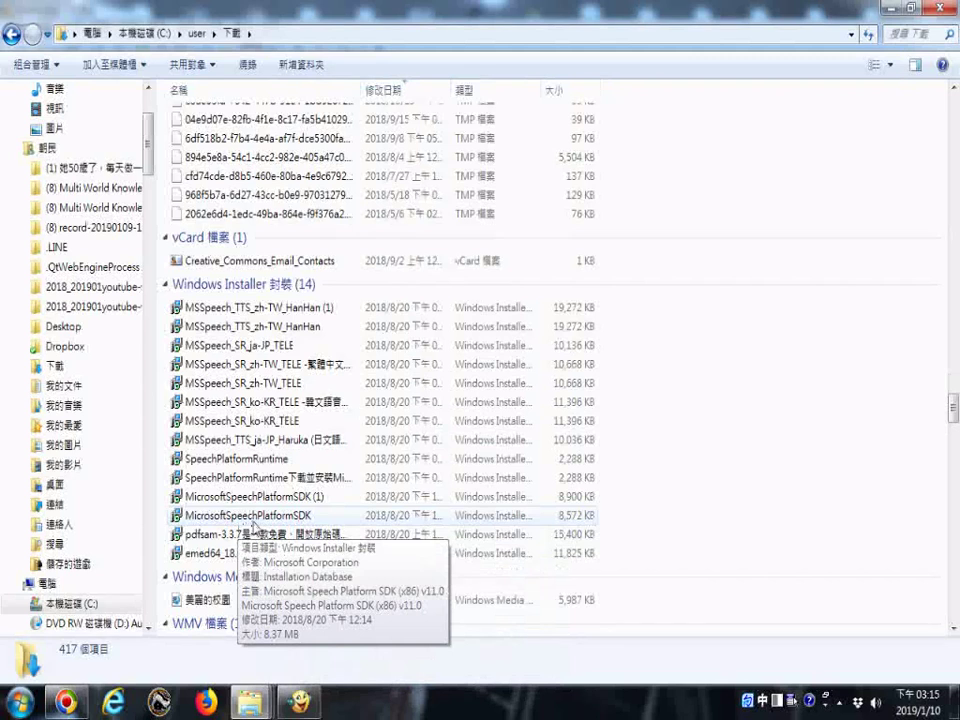
double_click(253, 516)
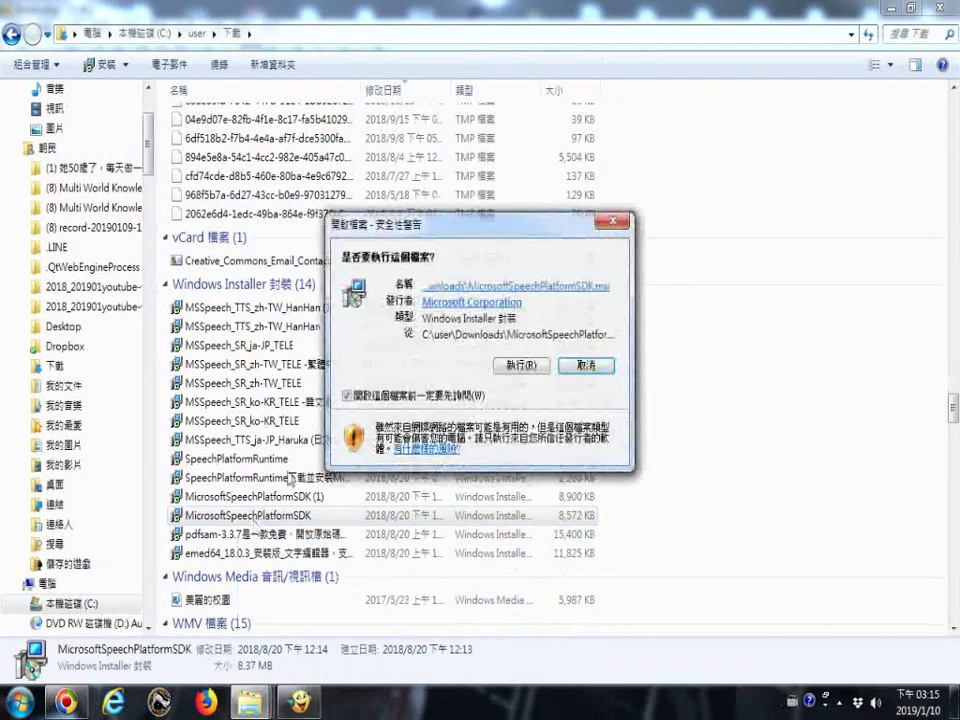
click(521, 365)
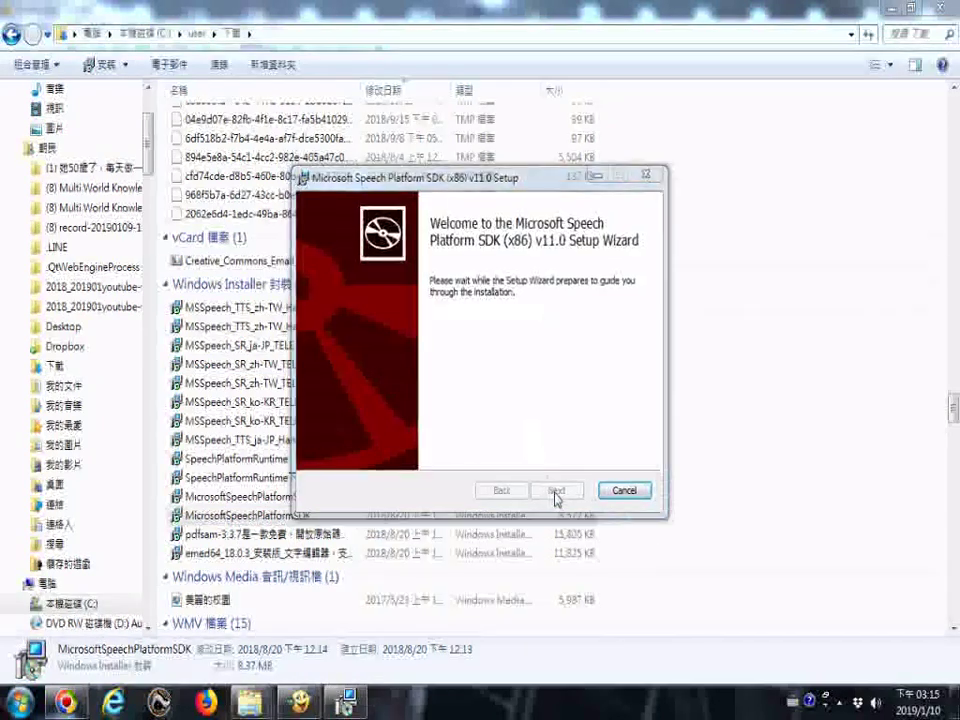
Repair the Microsoft Speech Platform SDK (x86) v11.0 installation and close its setup wizard
click(557, 492)
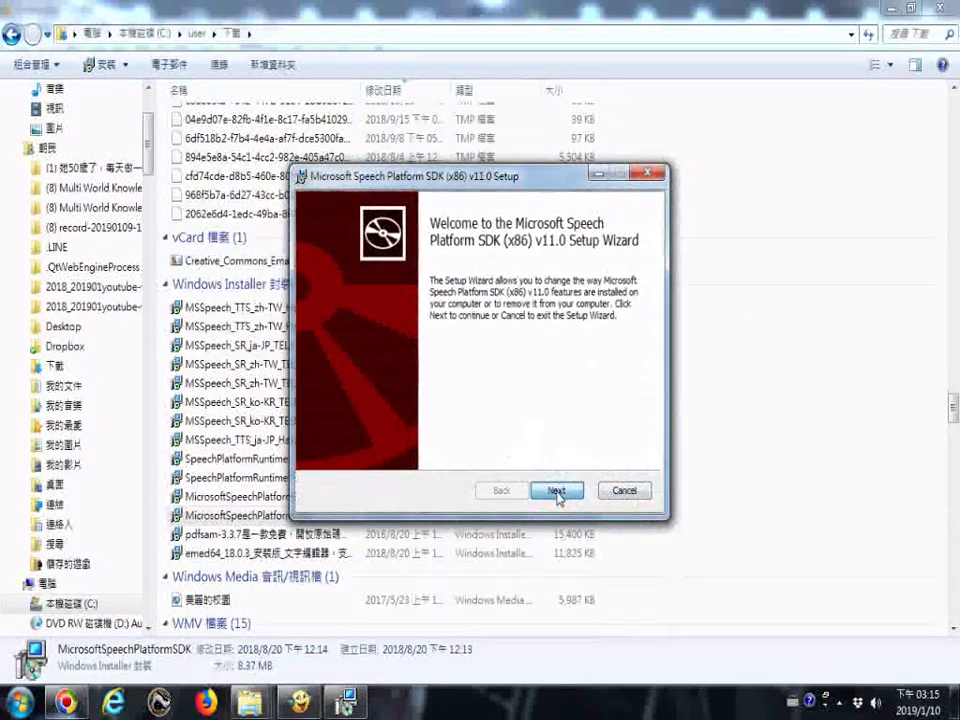
click(366, 340)
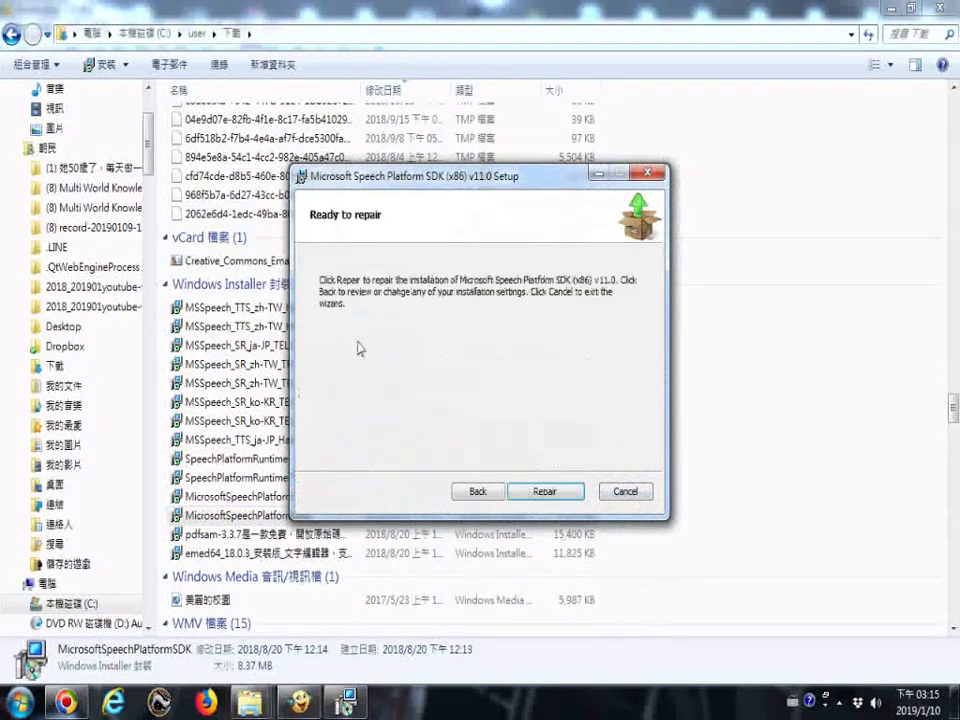
click(540, 492)
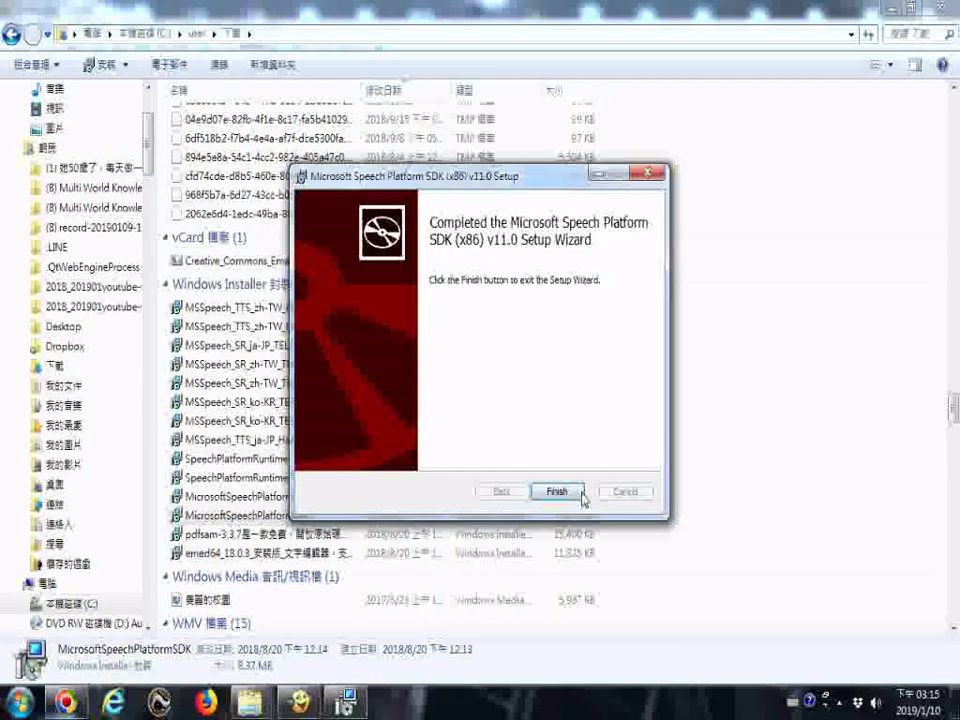
click(637, 492)
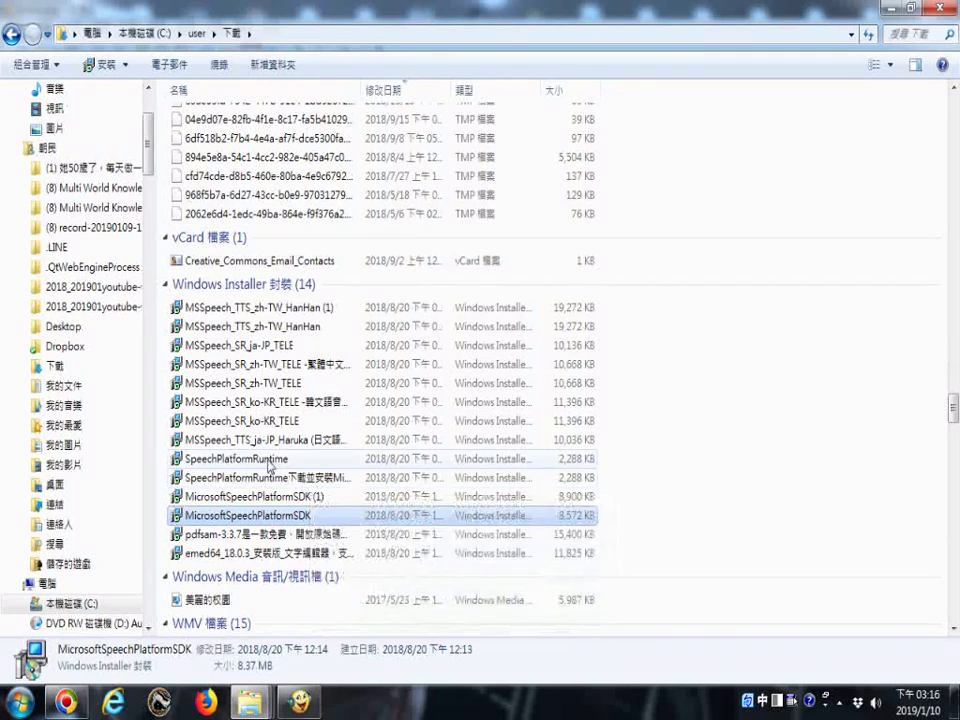
Run the SpeechPlatformRuntime installer and repair the Microsoft Server Speech Platform Runtime (x86), letting setup close Balabolka, and finish the wizard
double_click(268, 462)
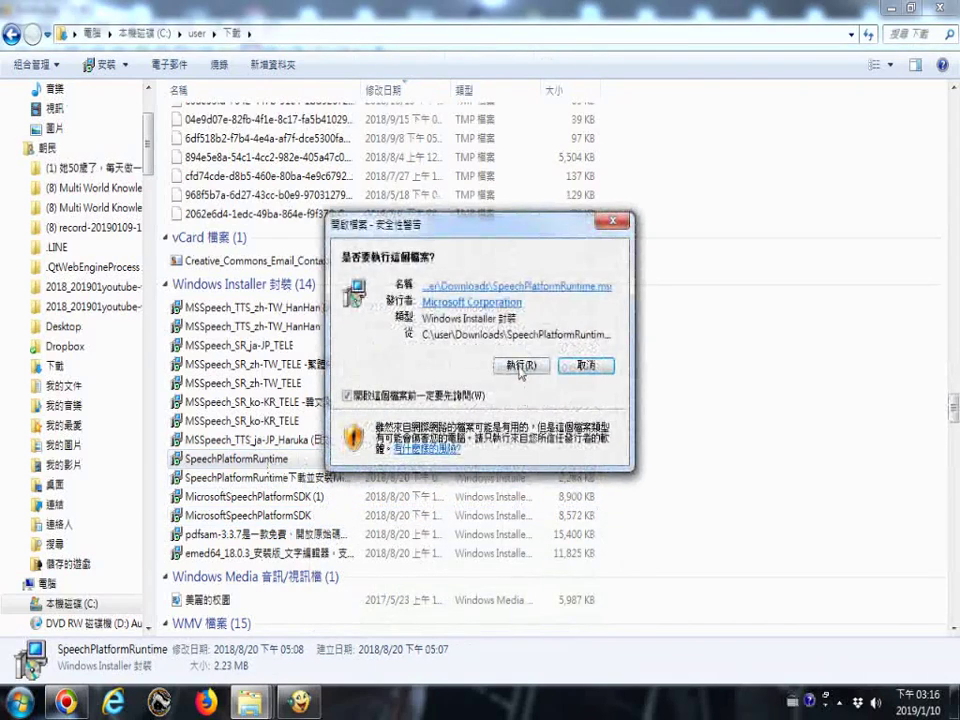
click(521, 367)
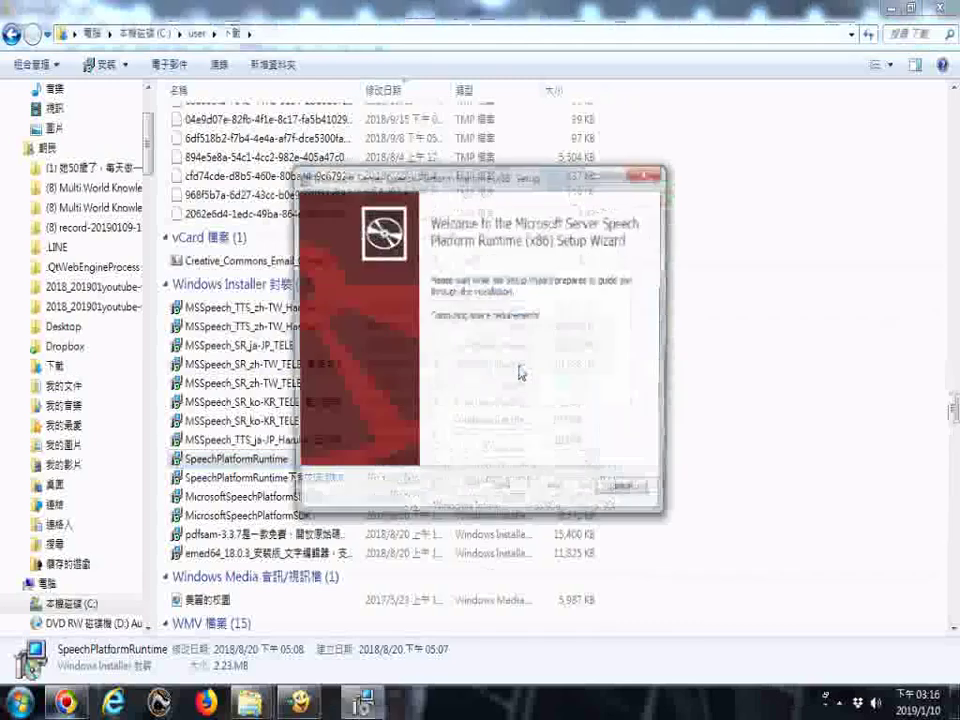
click(555, 489)
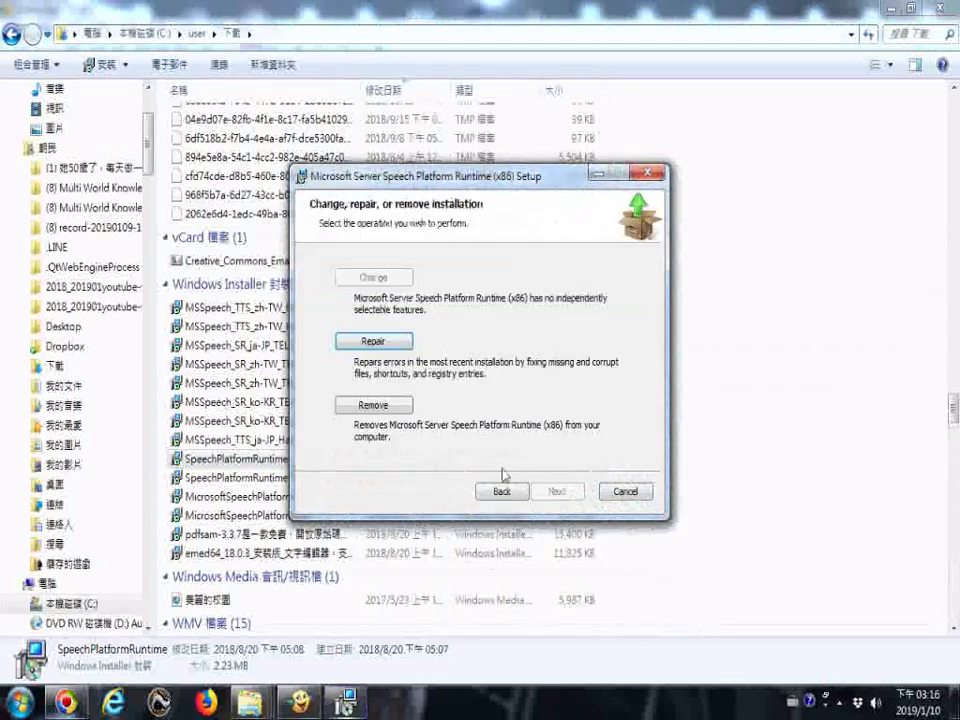
click(376, 343)
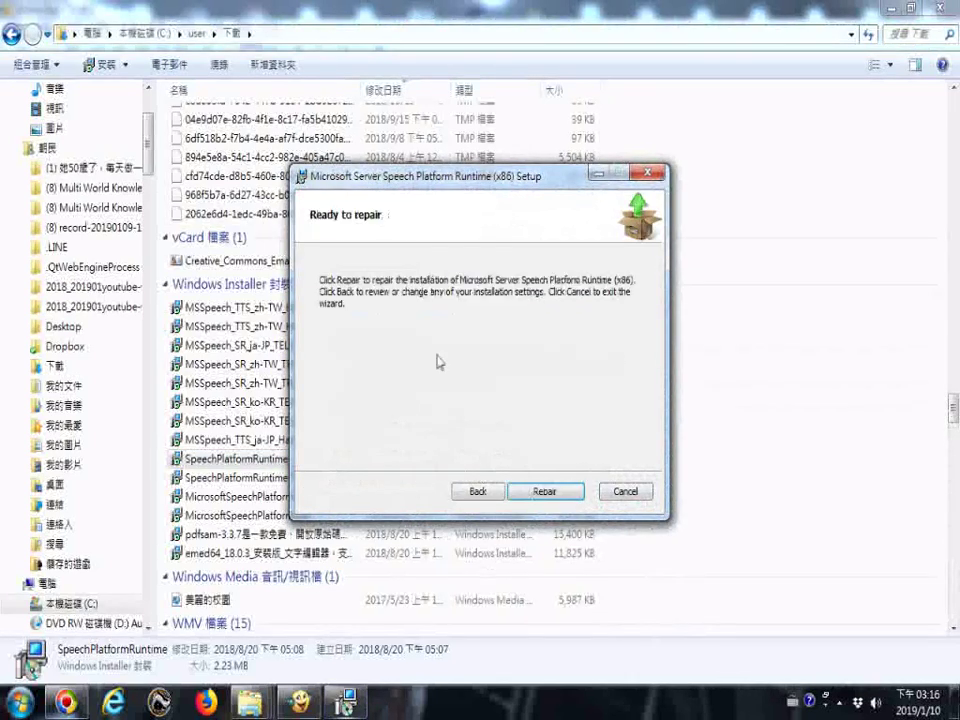
click(548, 491)
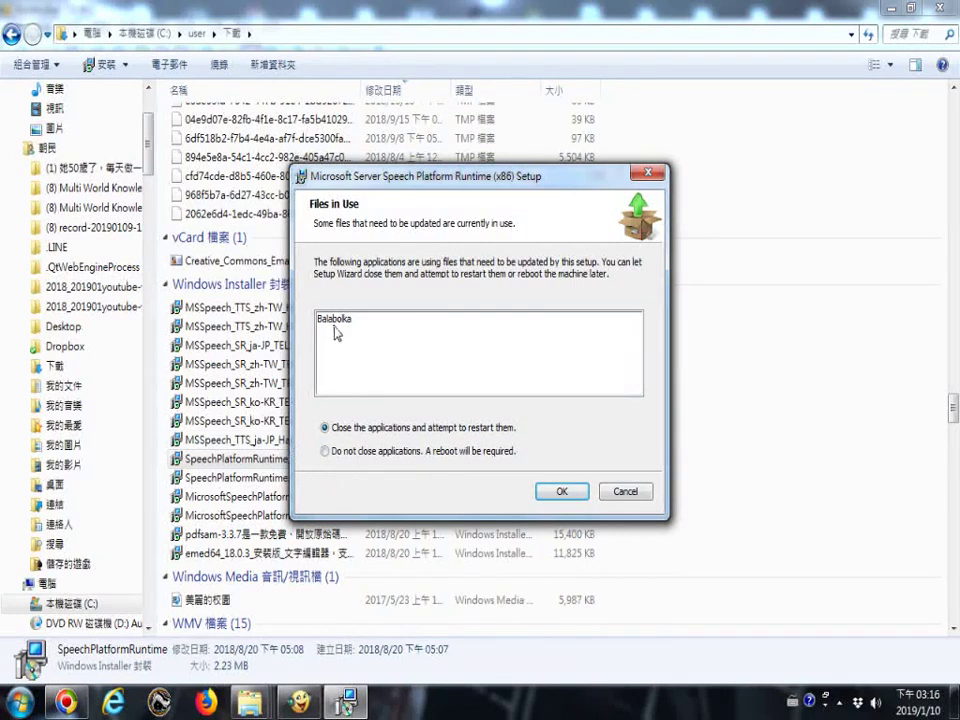
click(561, 491)
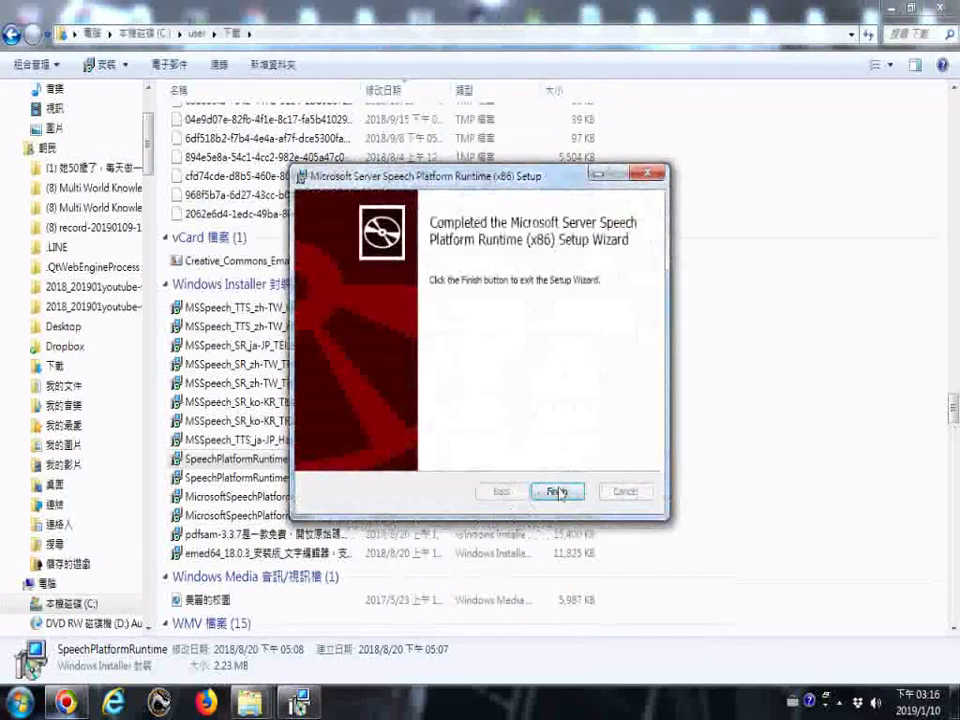
click(556, 490)
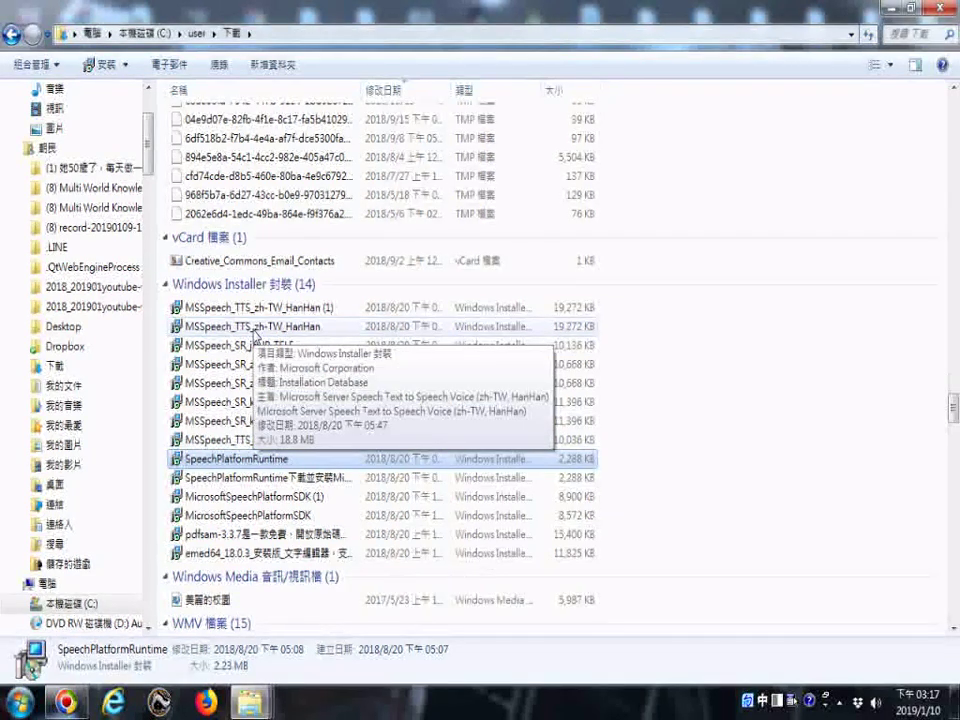
Run the MSSpeech_TTS_zh-TW_HanHan installer package from the 下載 folder, accepting the security warning
double_click(255, 330)
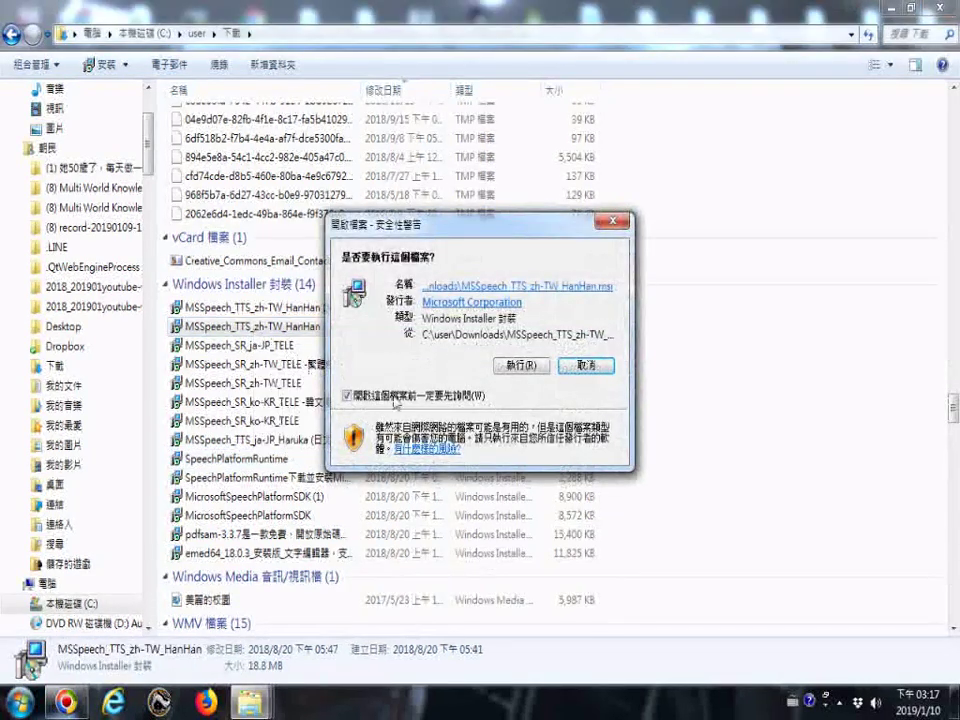
click(521, 365)
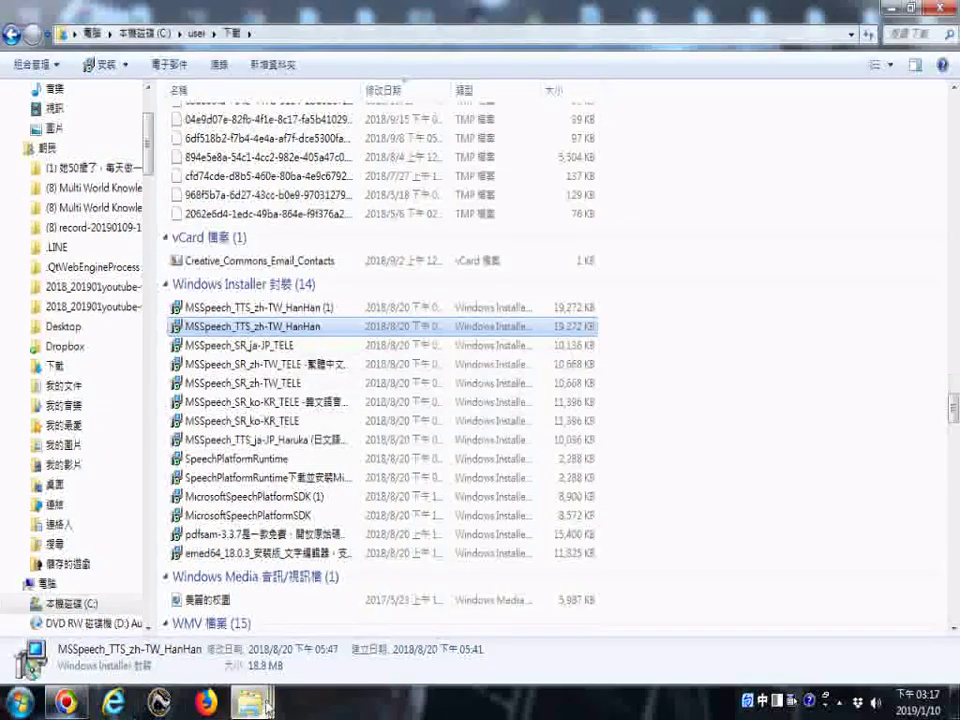
Switch to the Explorer window showing the portable Balabolka program folder and launch the balabolka application
mouse_move(252, 707)
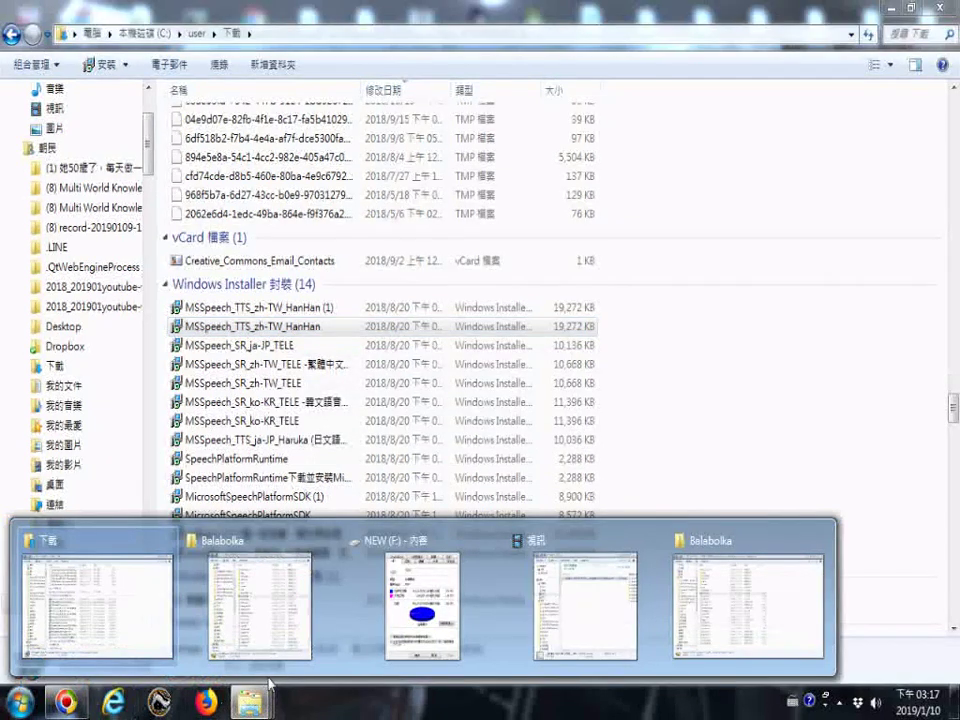
click(735, 549)
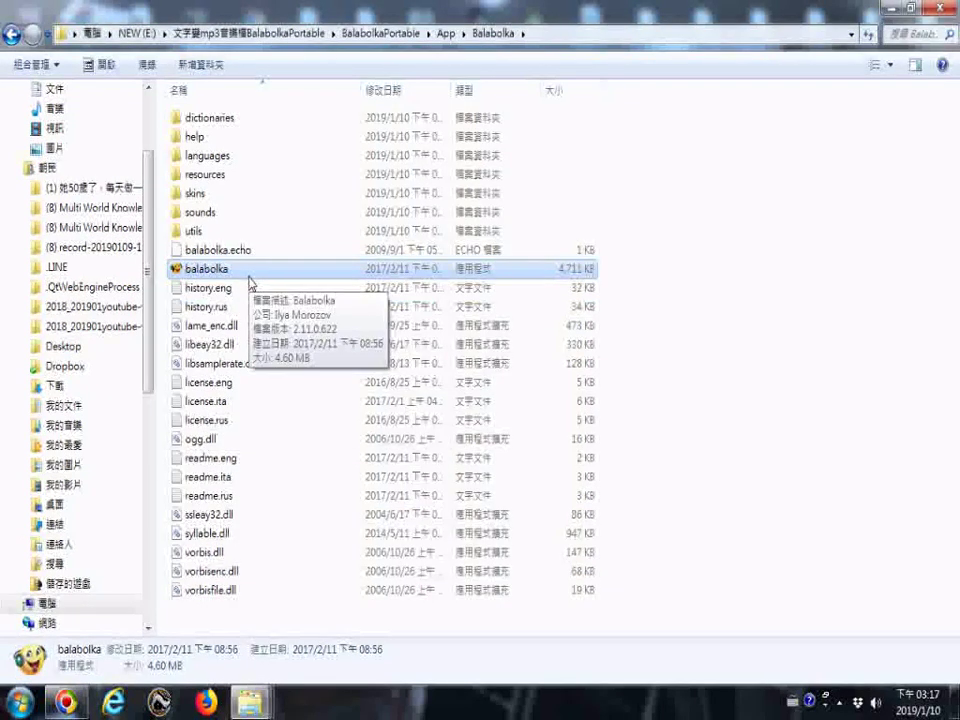
double_click(266, 270)
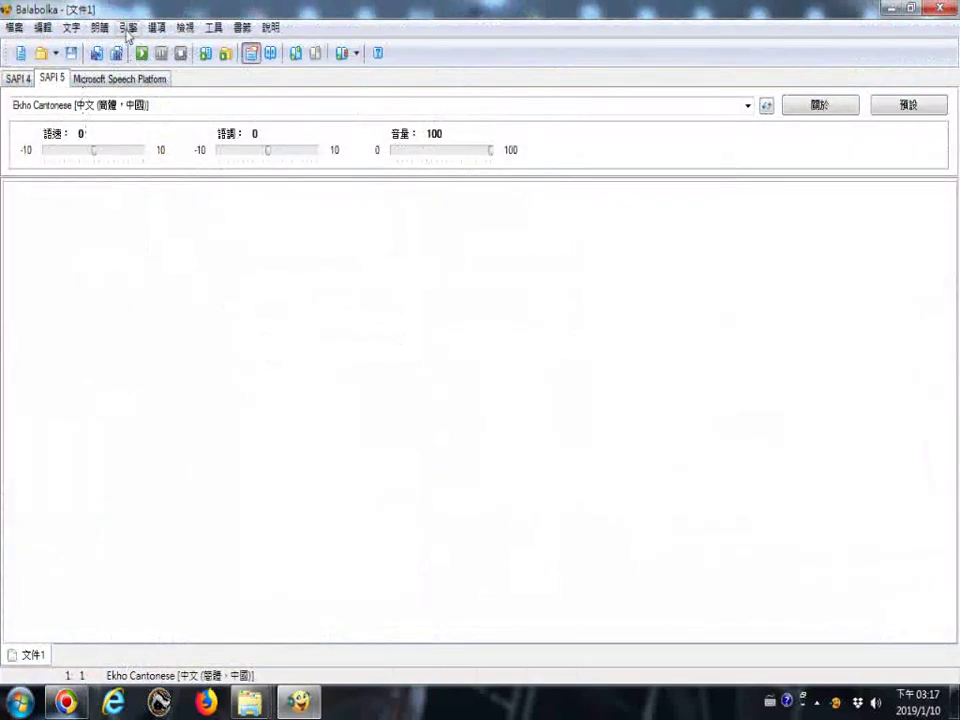
Choose the Microsoft Server Speech Text to Speech Voice (zh-TW, HanHan) and paste the copied Chinese text into the empty document
click(157, 27)
mouse_move(143, 136)
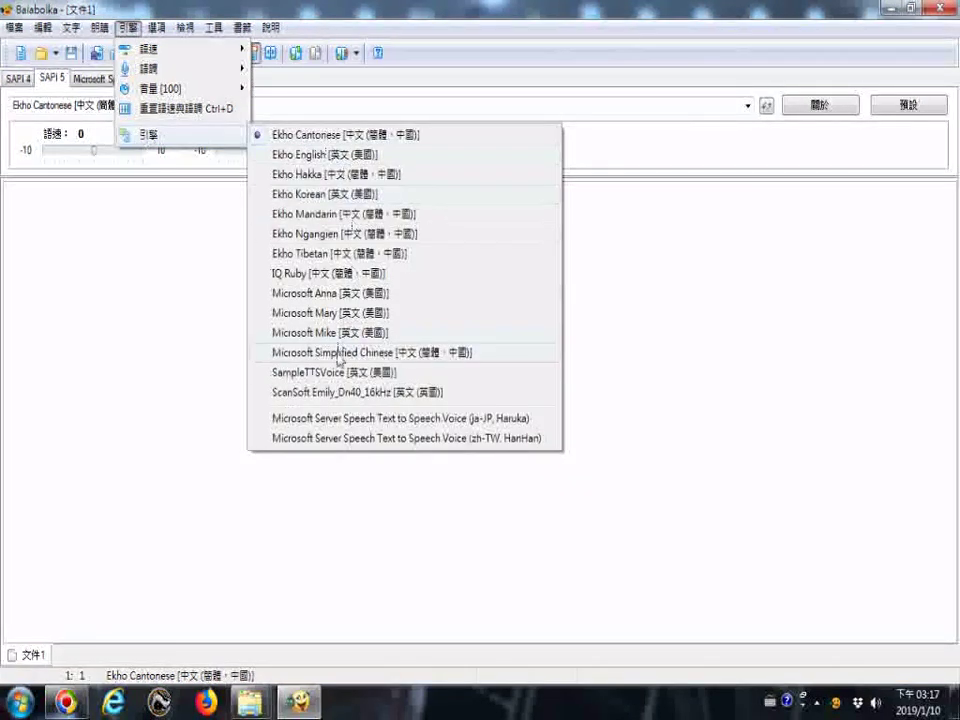
click(290, 438)
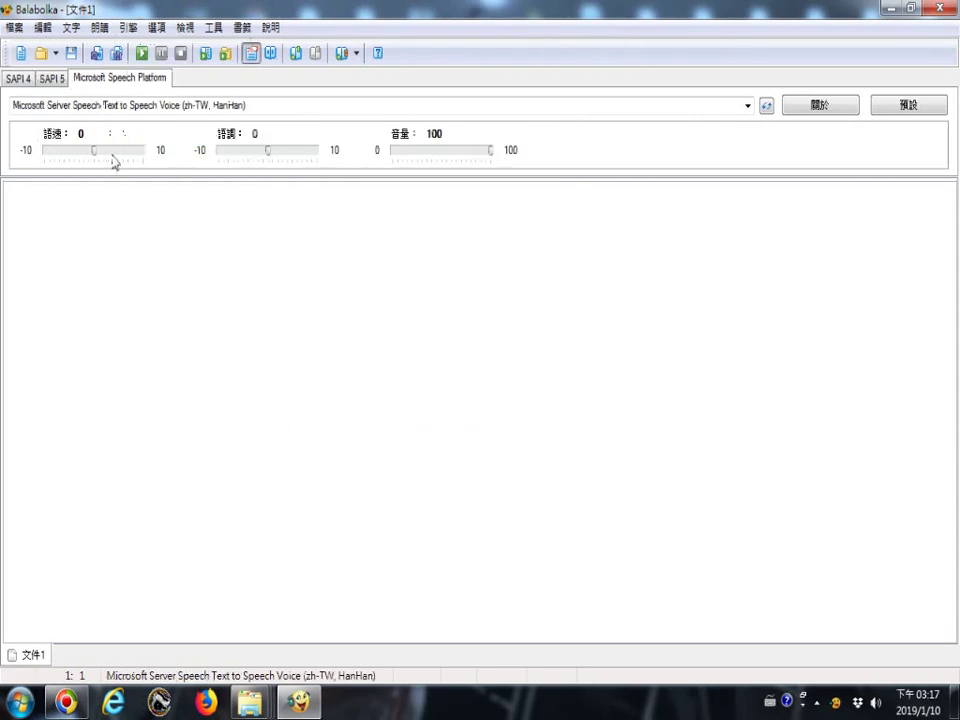
click(128, 27)
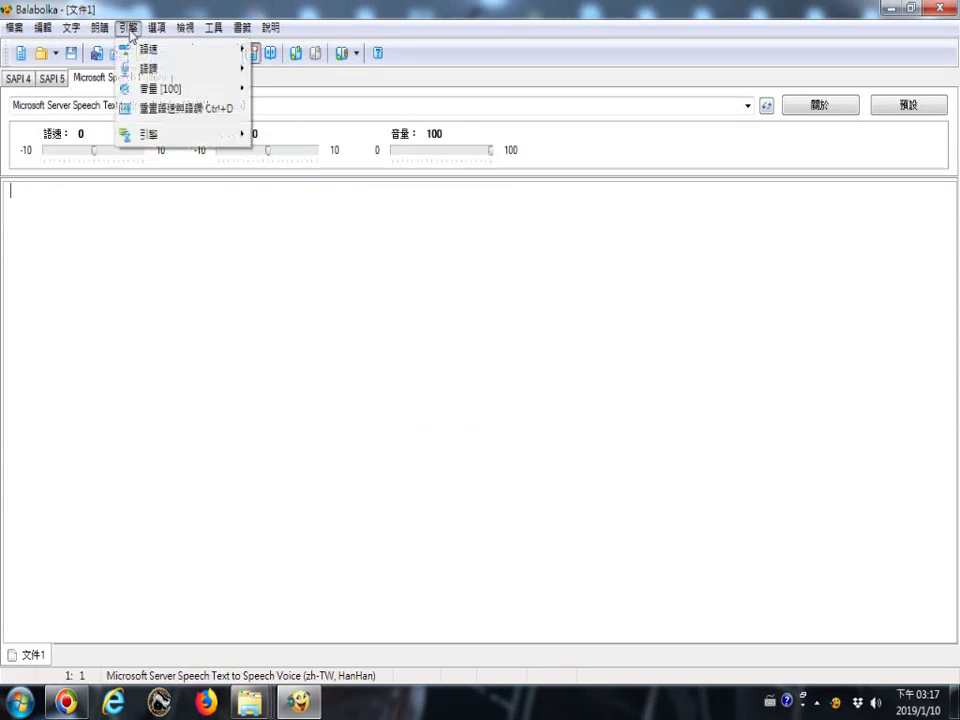
mouse_move(248, 138)
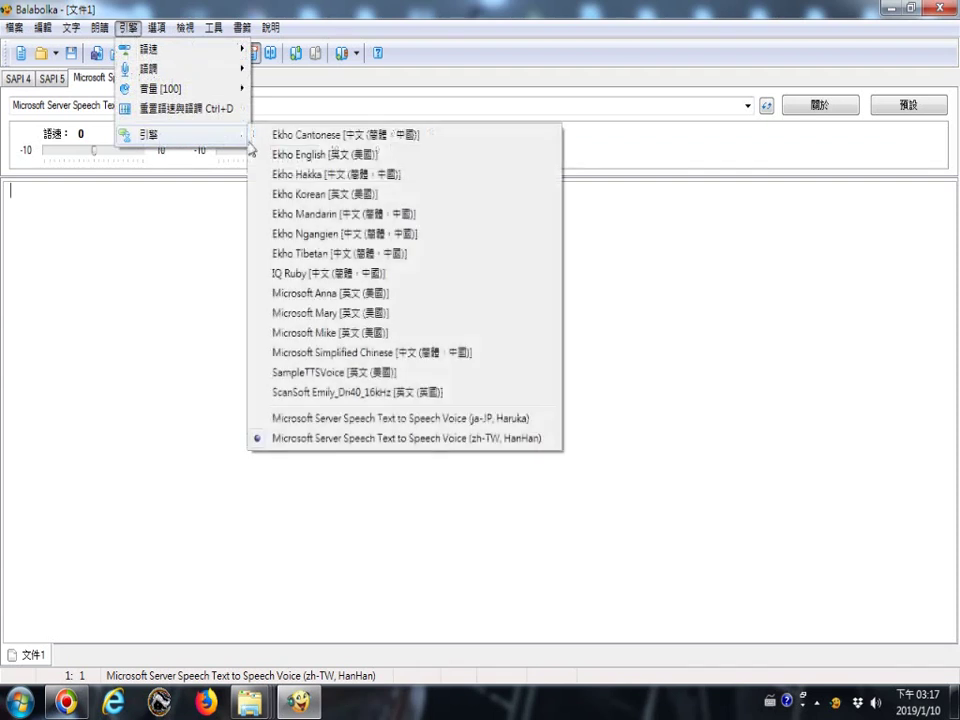
click(425, 440)
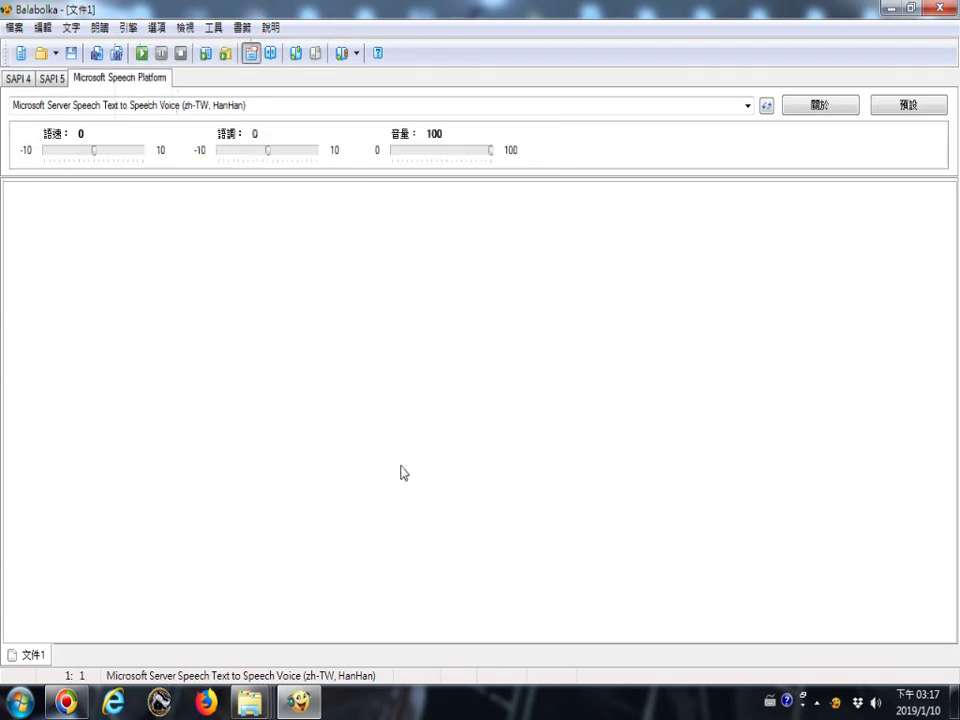
right_click(299, 316)
click(357, 400)
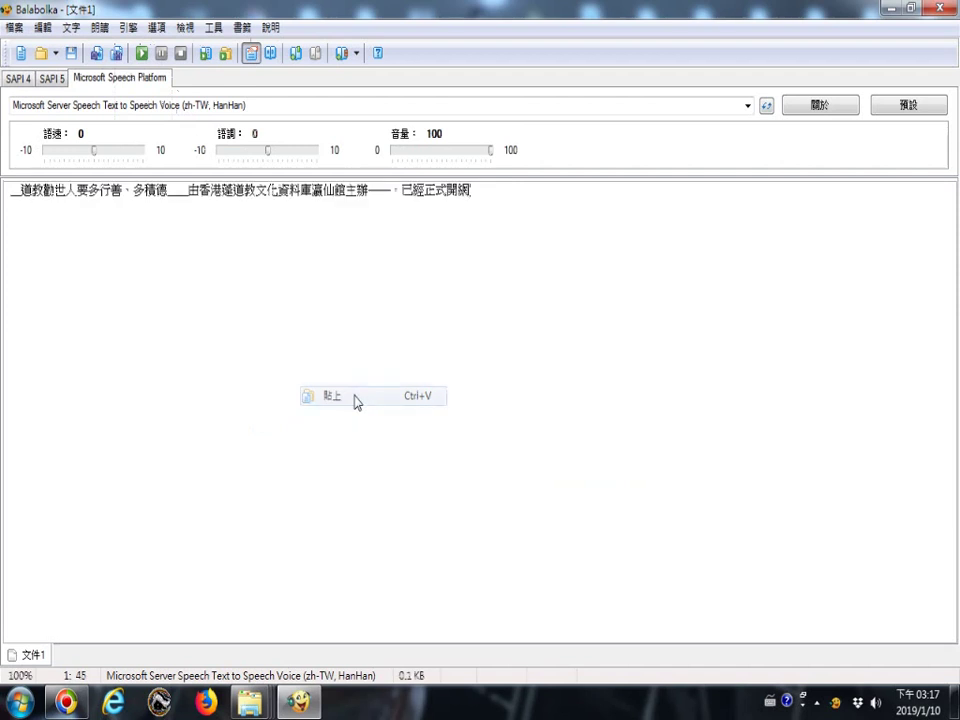
Open the font and colour settings (字型和顏色) and enlarge the text font to size 42
click(186, 27)
click(215, 75)
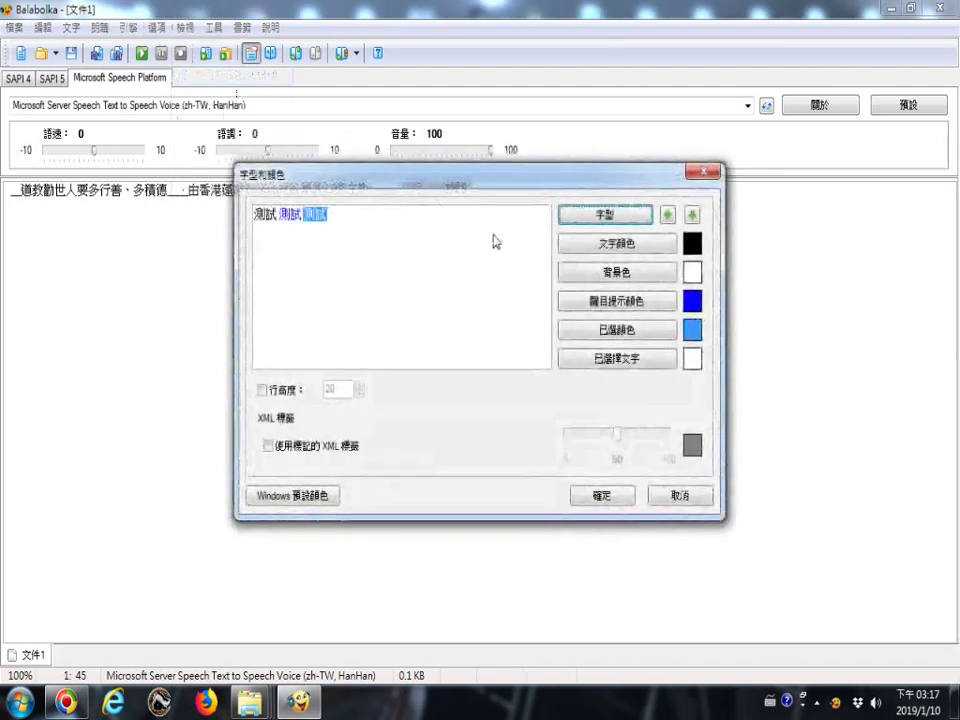
click(667, 215)
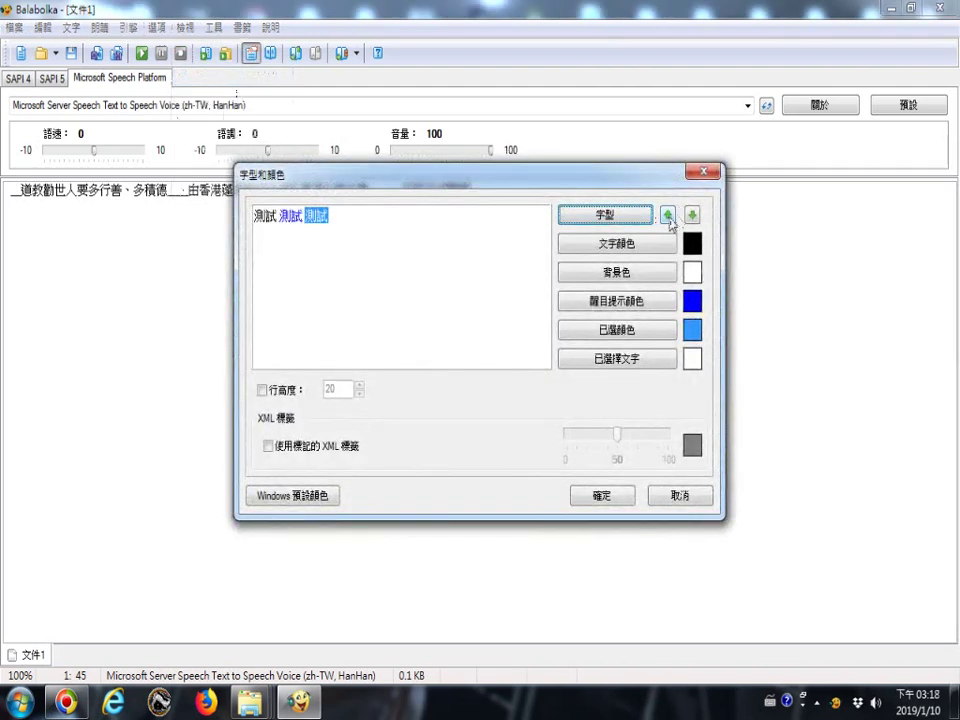
click(667, 217)
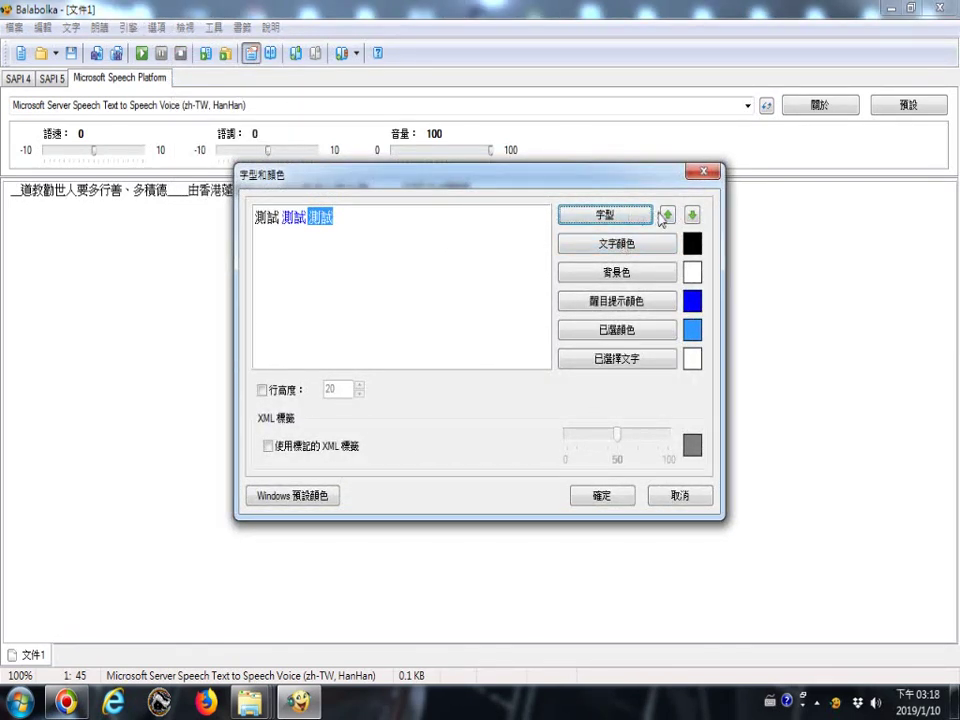
click(667, 219)
click(666, 217)
click(666, 217)
click(666, 217)
click(666, 217)
click(666, 217)
click(666, 217)
click(666, 217)
click(666, 217)
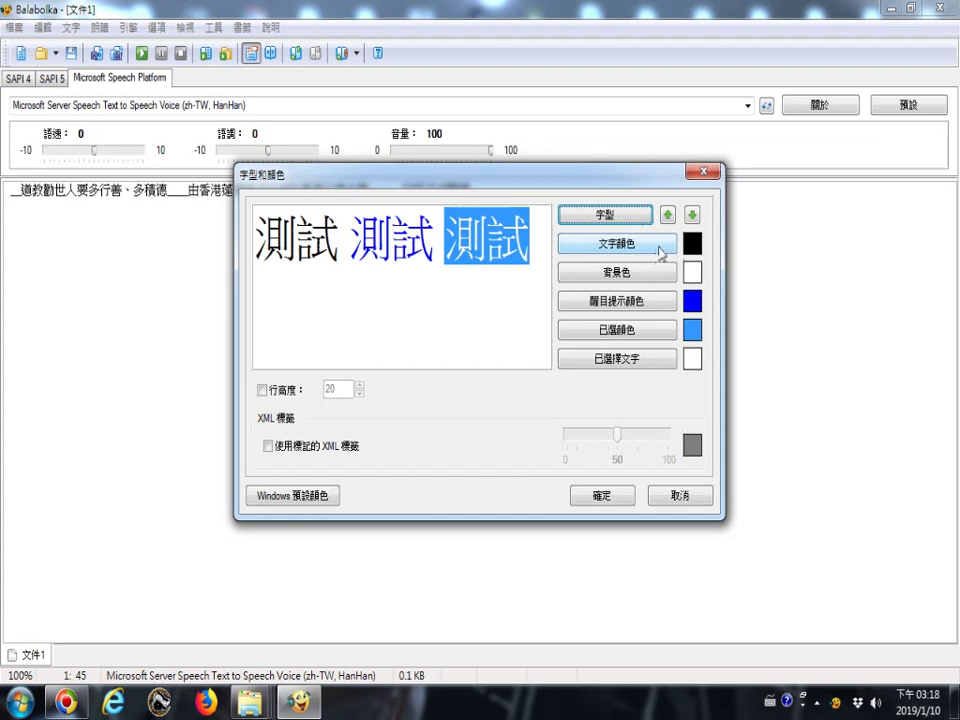
Set the text colour (文字顏色) to the basic red and apply the font and colour settings to the document
click(645, 245)
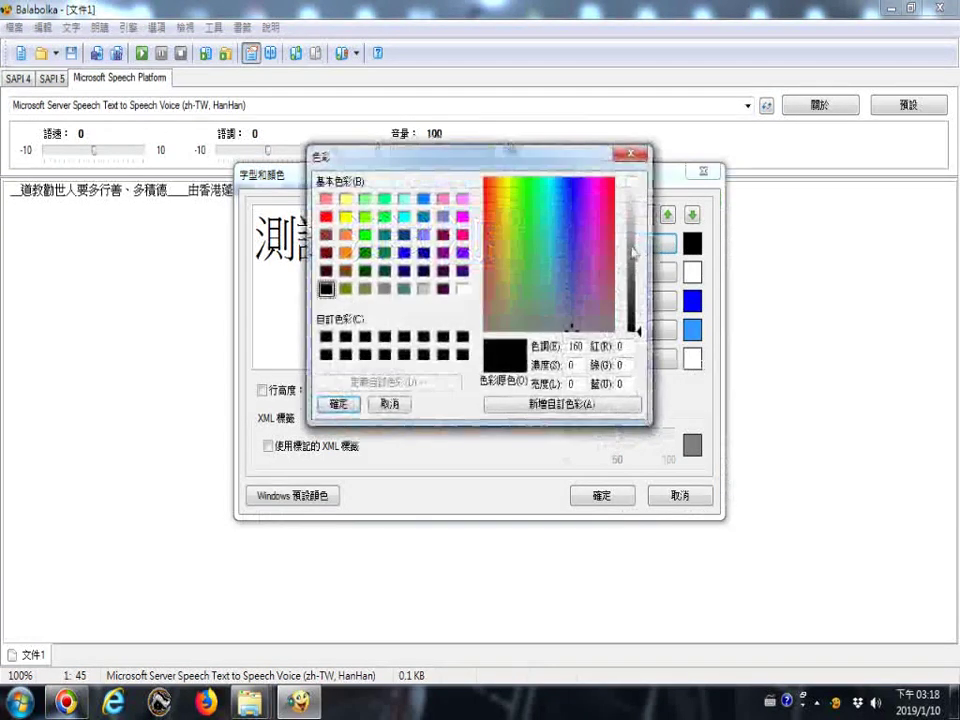
click(494, 214)
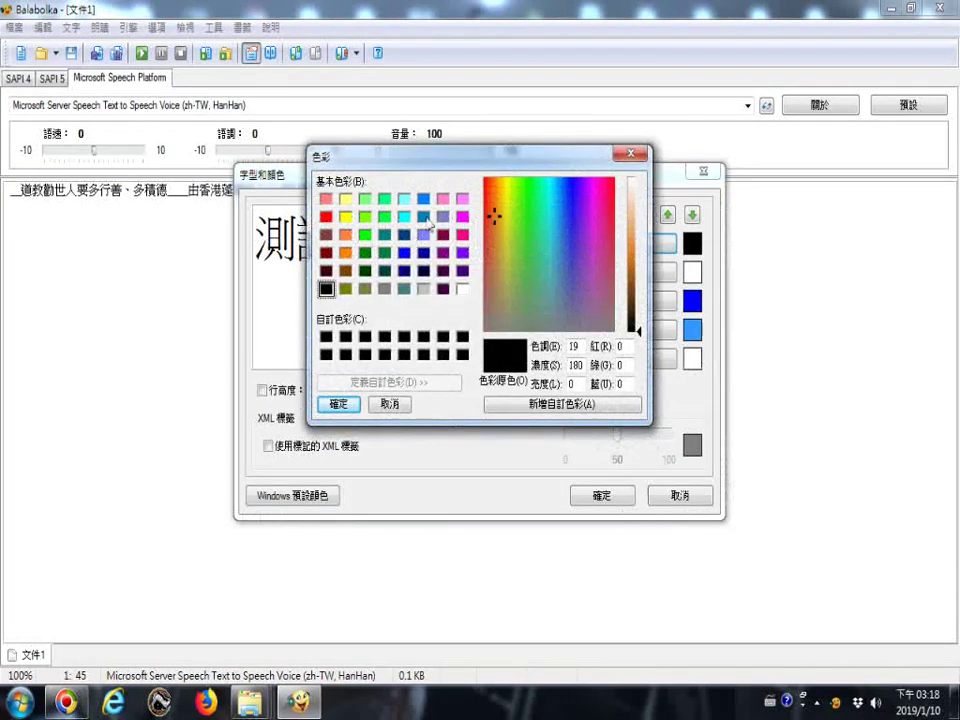
click(326, 216)
click(338, 403)
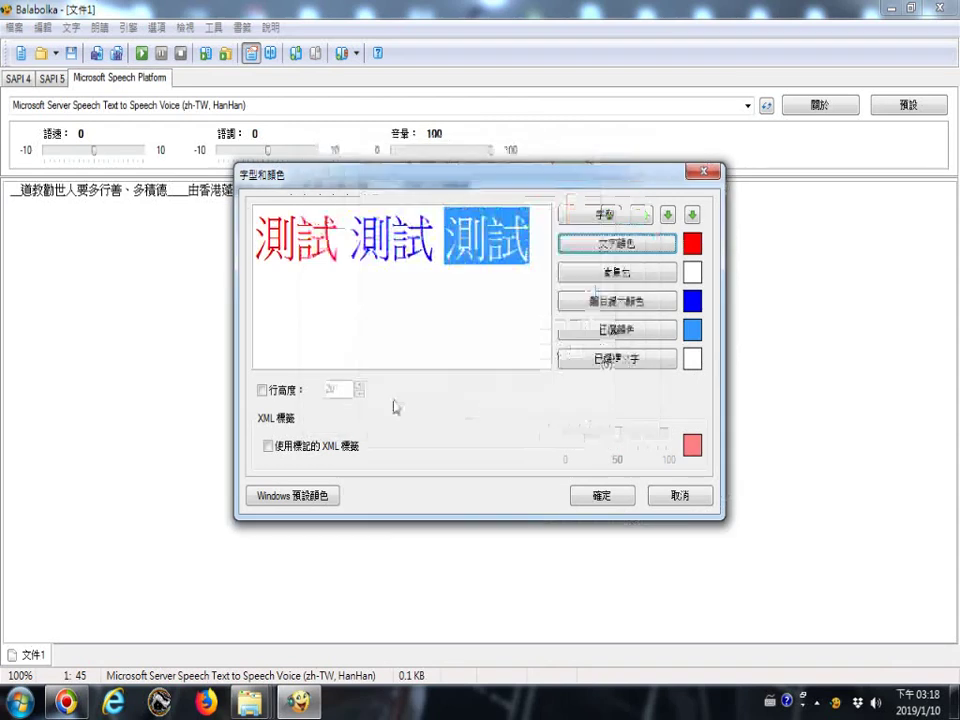
click(599, 497)
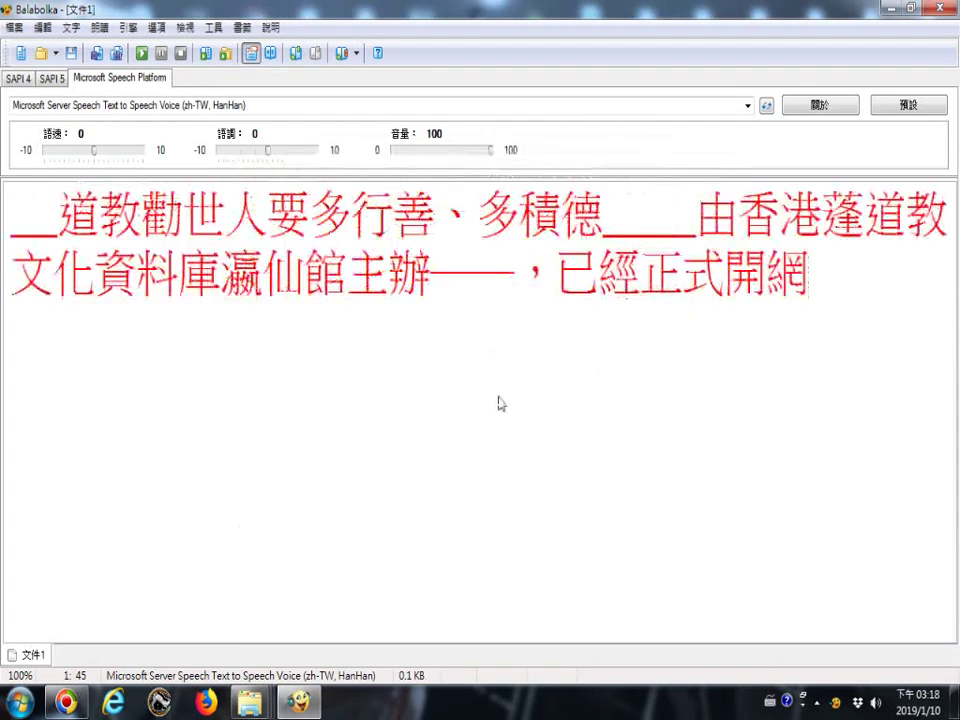
Reopen the font and colour settings and choose 華康新特明體(P) as the text font
click(185, 27)
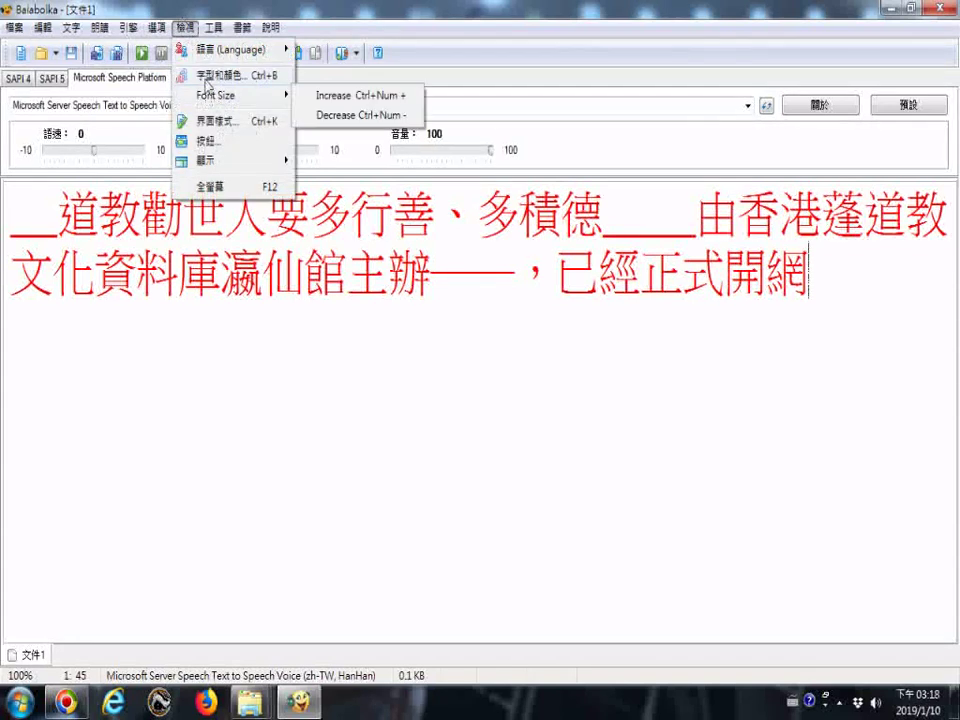
click(220, 75)
click(607, 216)
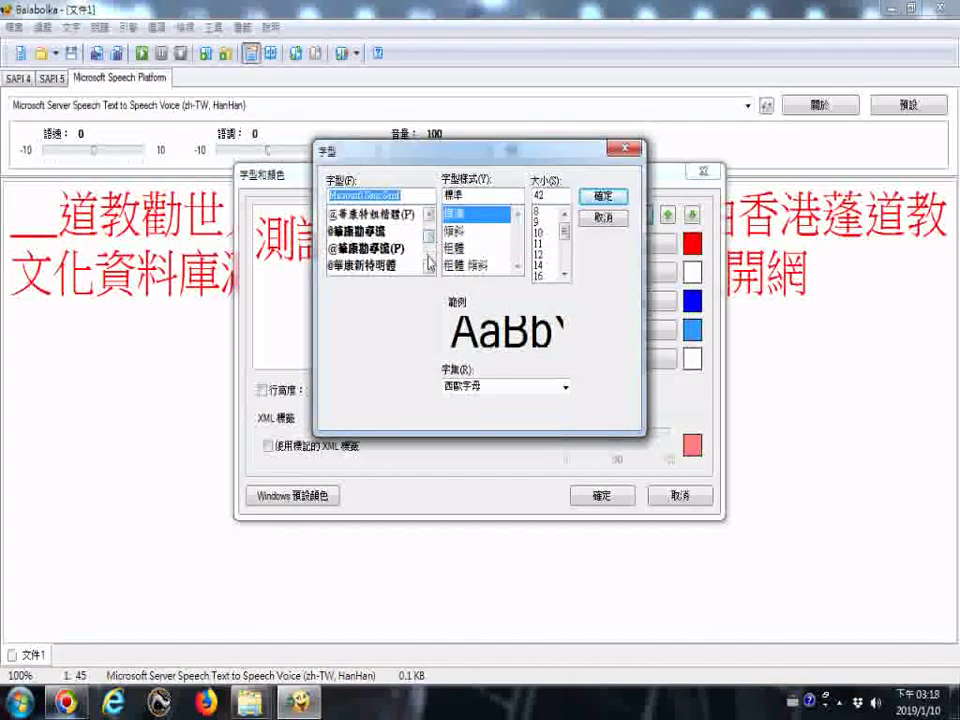
click(428, 265)
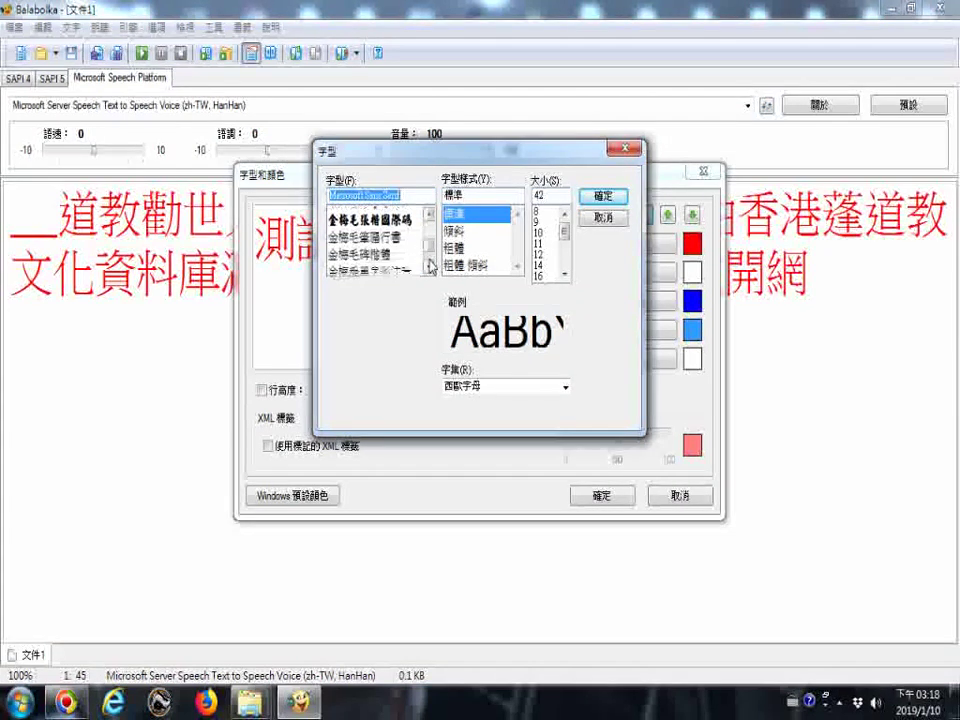
double_click(428, 265)
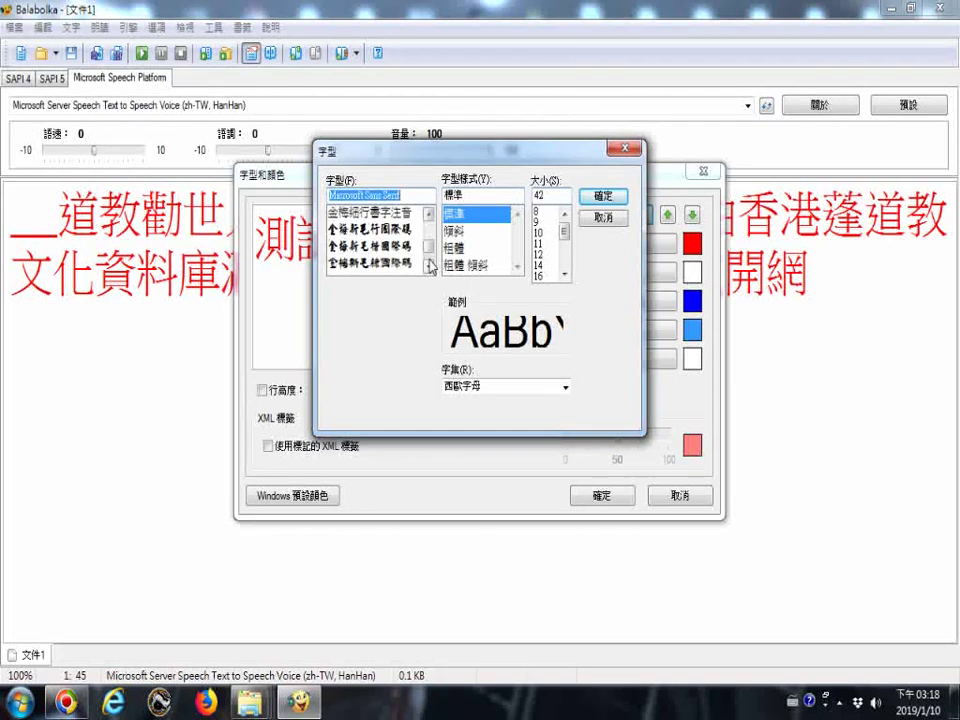
scroll(428, 265, down, 1)
double_click(428, 265)
double_click(428, 265)
double_click(428, 265)
double_click(428, 265)
double_click(428, 265)
double_click(428, 265)
double_click(428, 265)
double_click(428, 265)
double_click(428, 265)
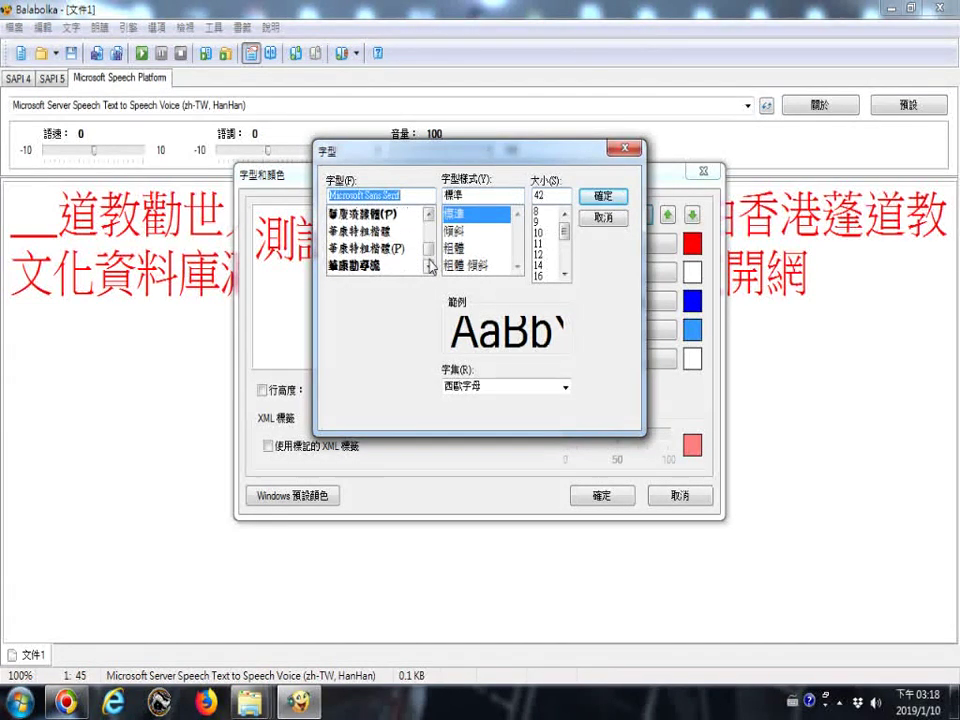
double_click(428, 265)
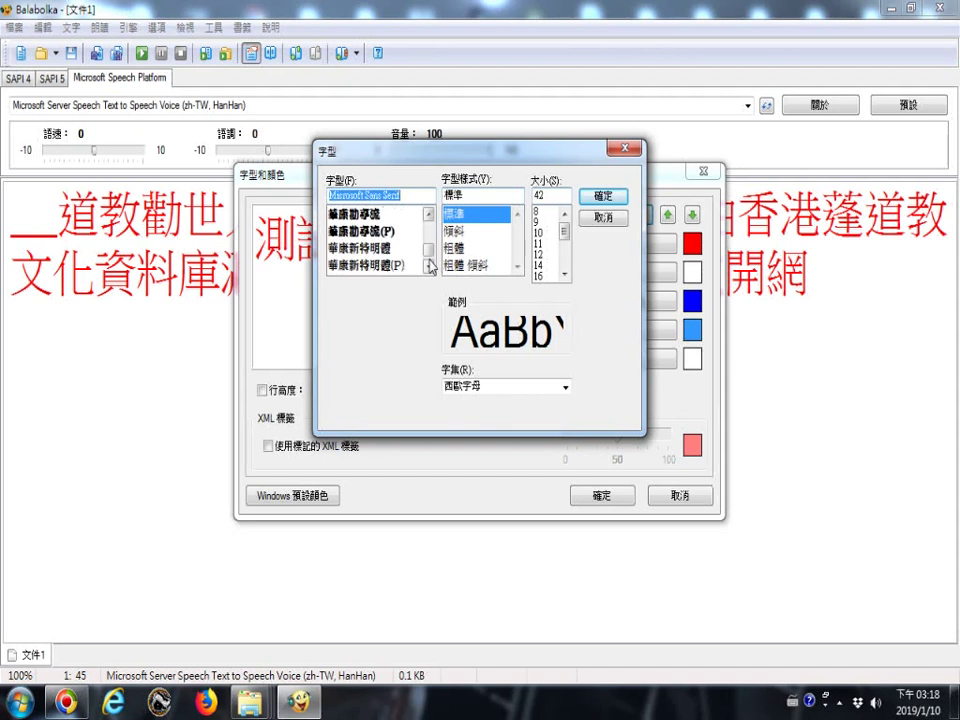
click(378, 266)
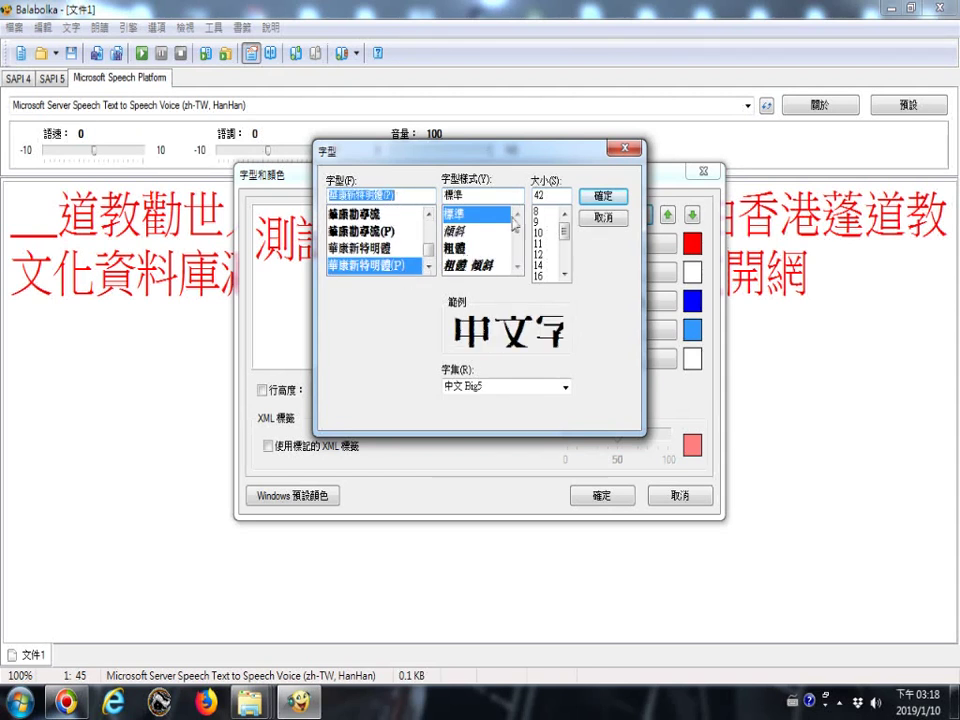
Set the font size to 75 with the bold style (粗體) and confirm the font selection
double_click(558, 197)
text(75)
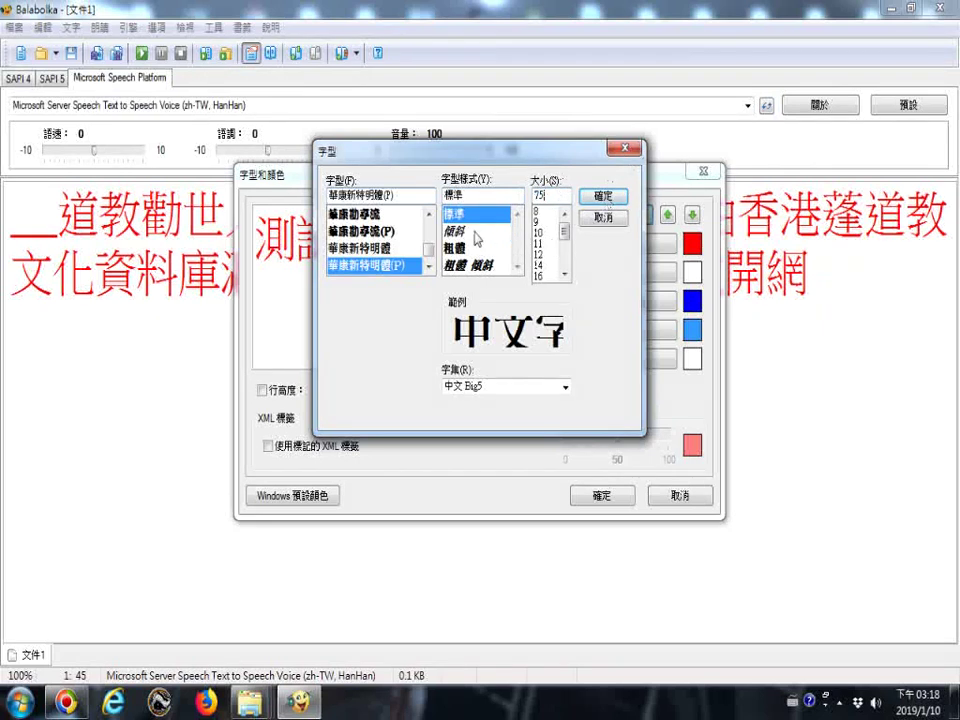
click(476, 247)
click(605, 198)
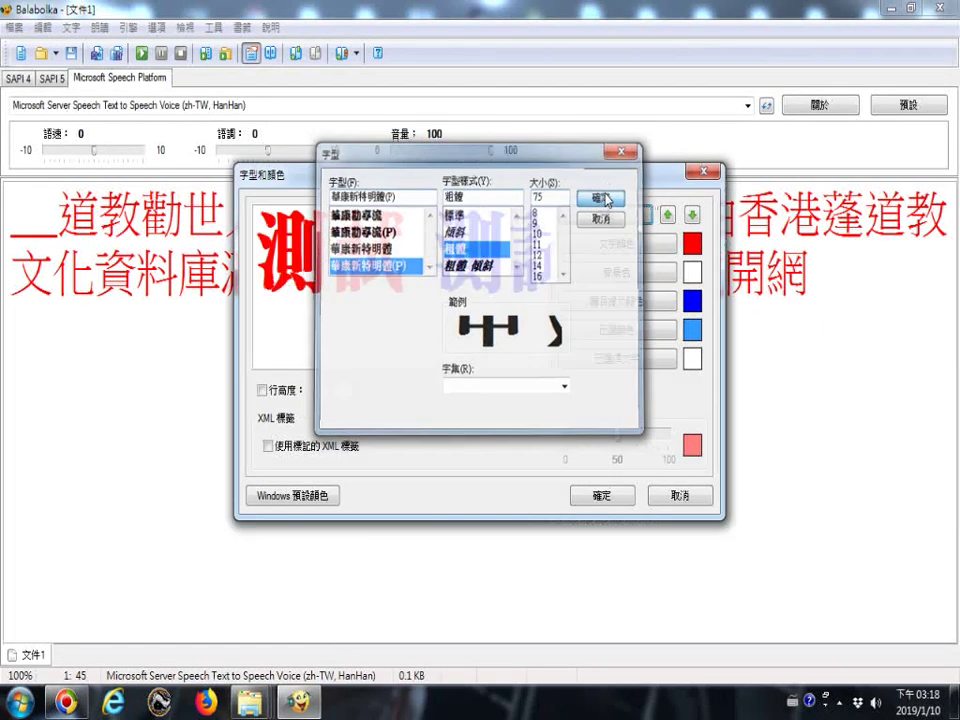
Apply the font and colour settings to the document and have its text read aloud with the zh-TW HanHan voice
click(602, 495)
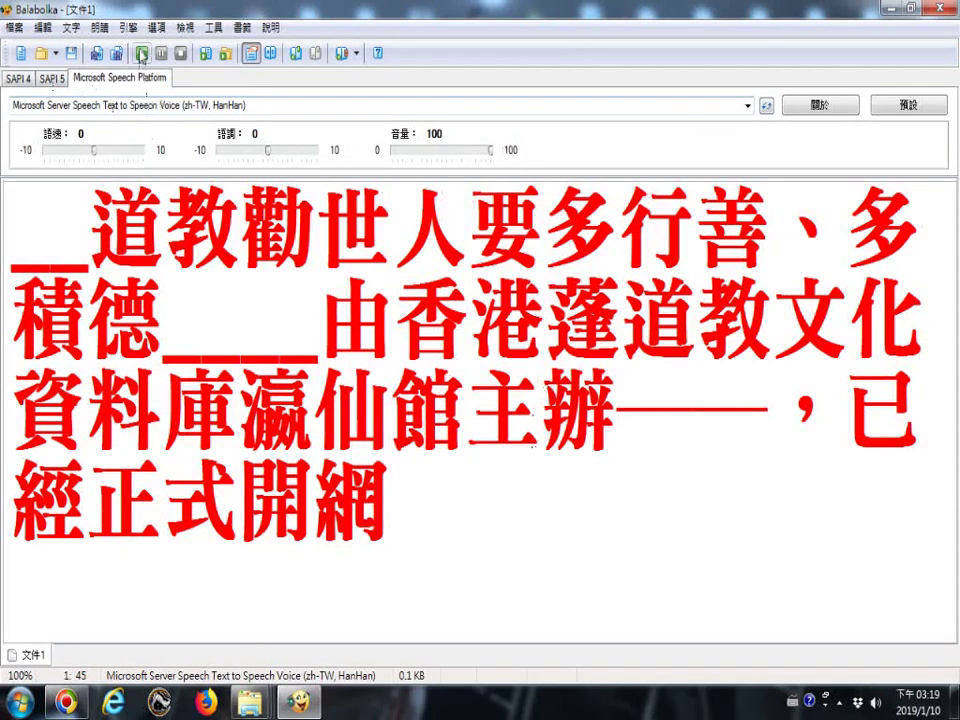
click(143, 53)
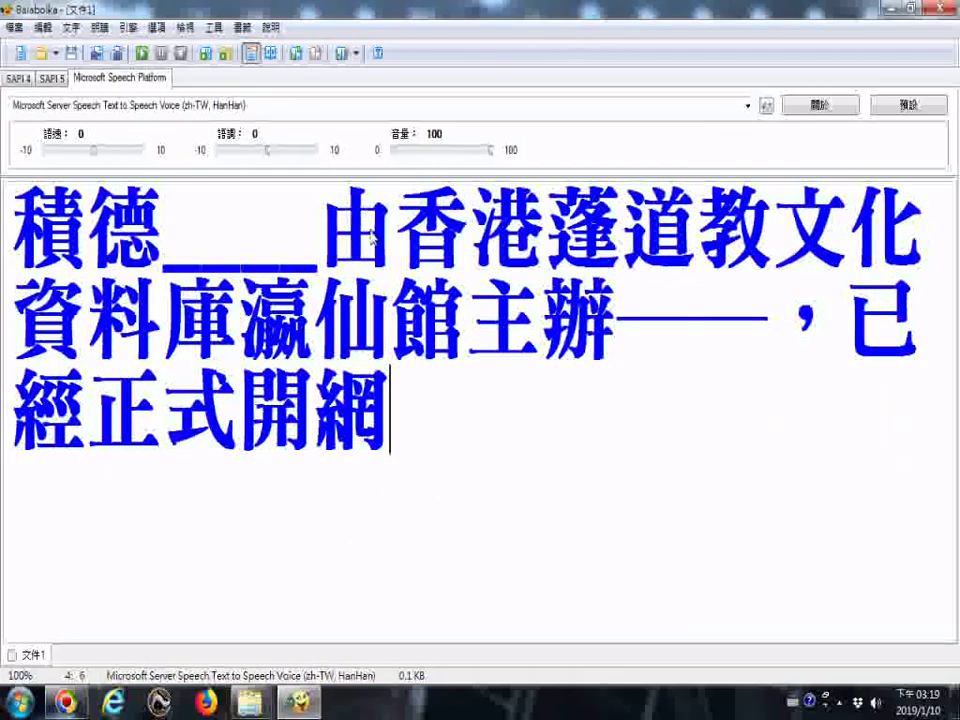
scroll(210, 226, up, 1)
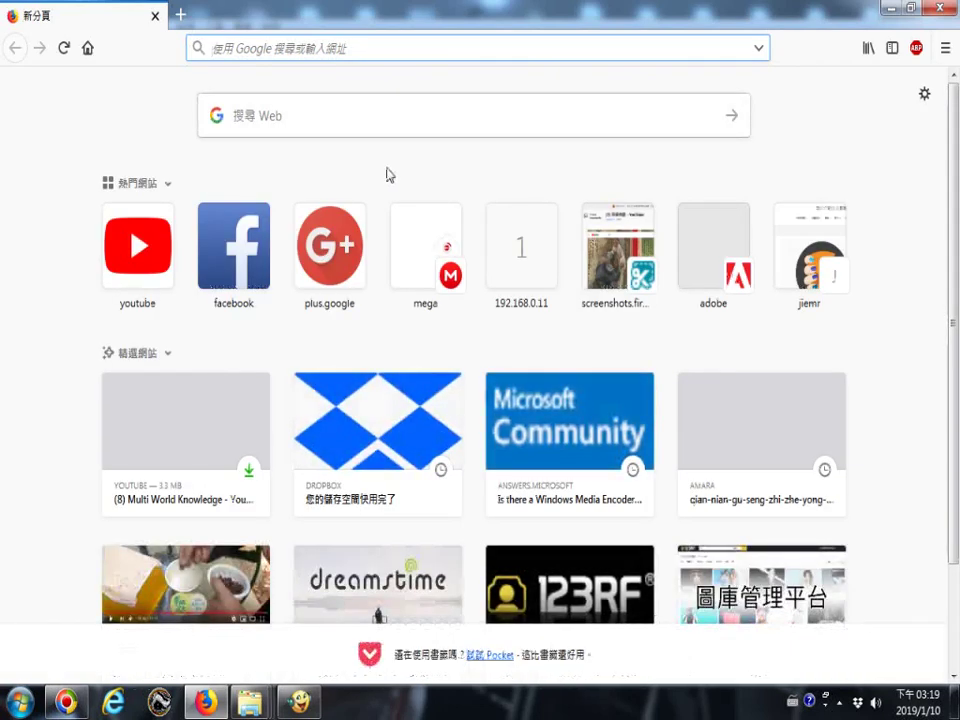
Shrink the Firefox window and bring up the 下載 (Downloads) folder as a smaller window beside it
drag(268, 14, 290, 200)
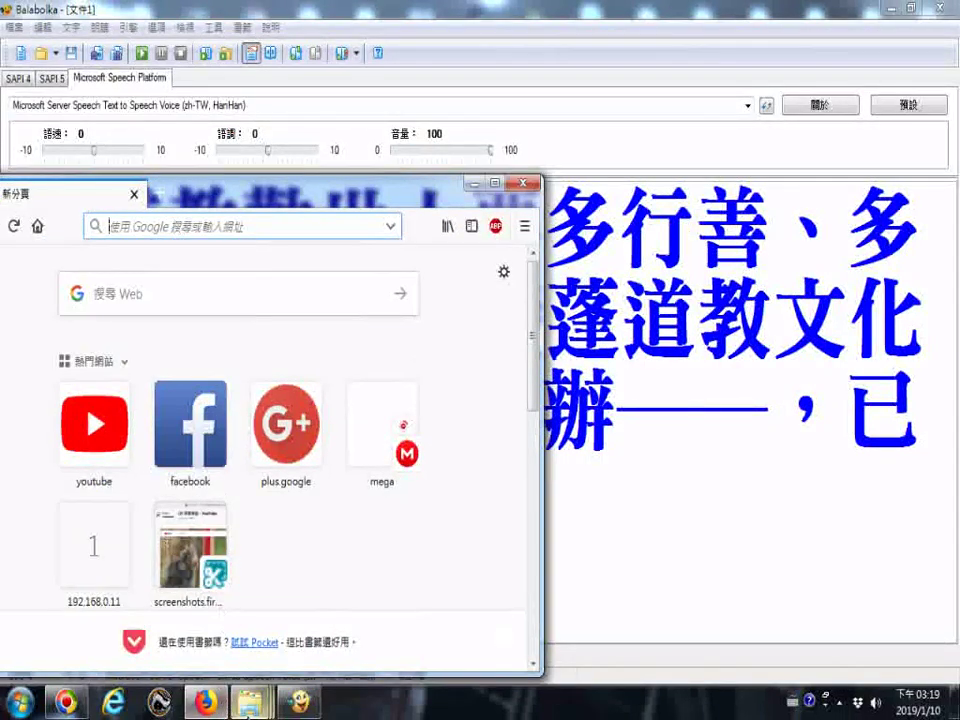
mouse_move(249, 705)
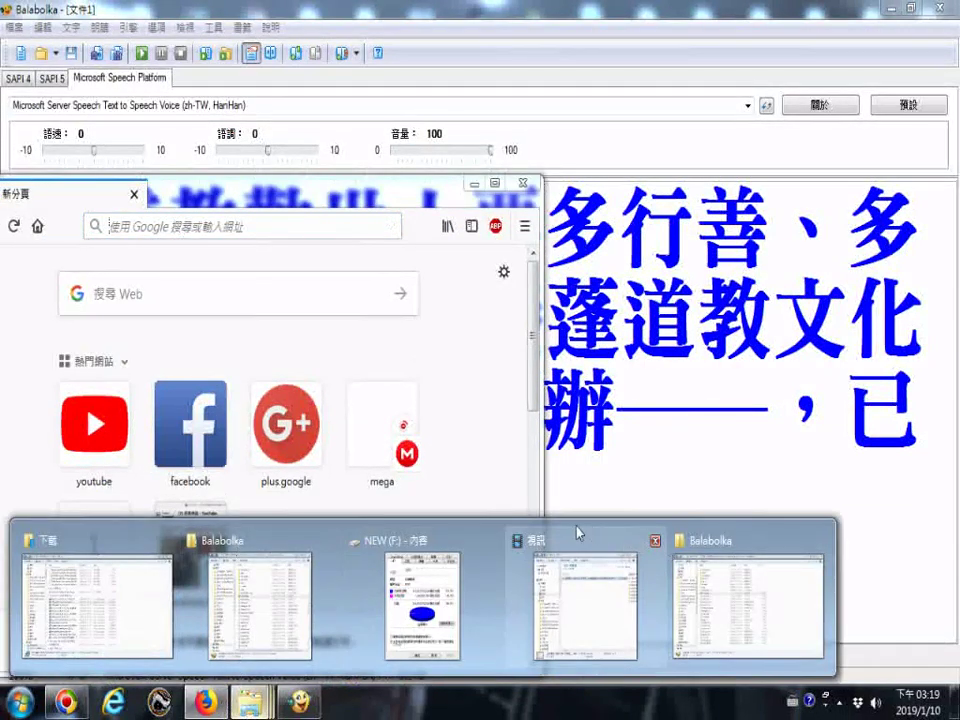
click(101, 528)
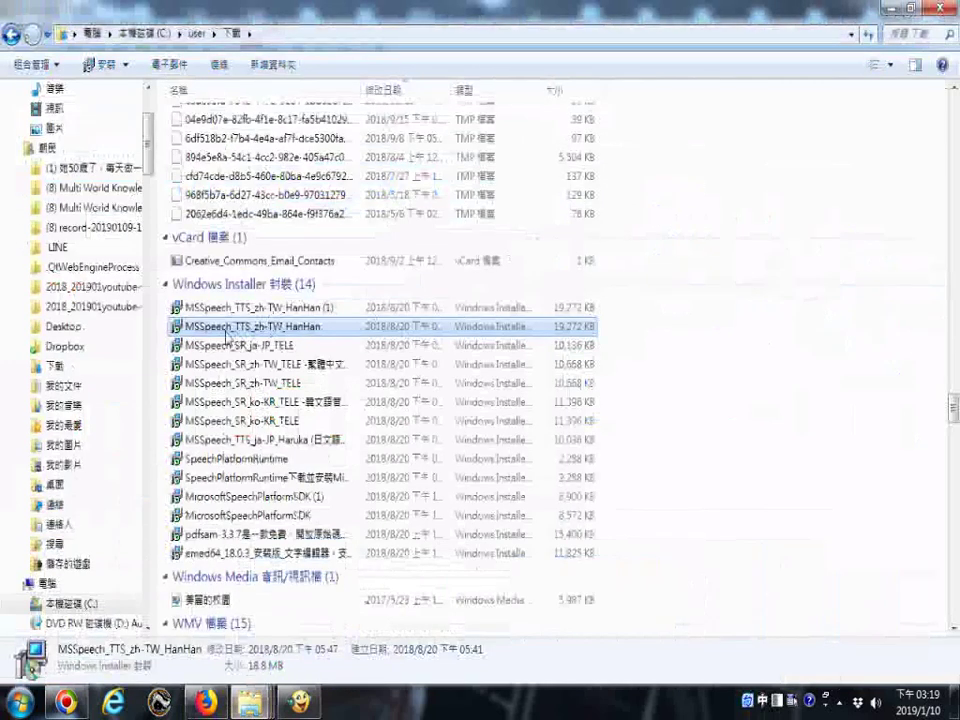
drag(265, 10, 491, 72)
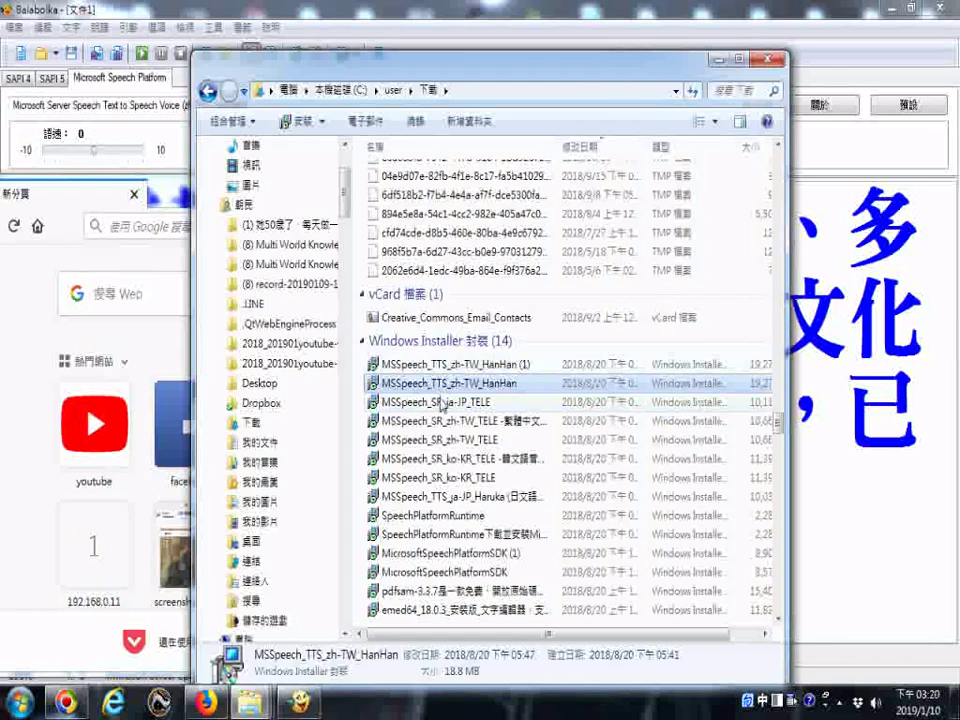
Copy the file name of the MSSpeech_TTS_zh-TW_HanHan installer in the 下載 folder
mouse_move(425, 389)
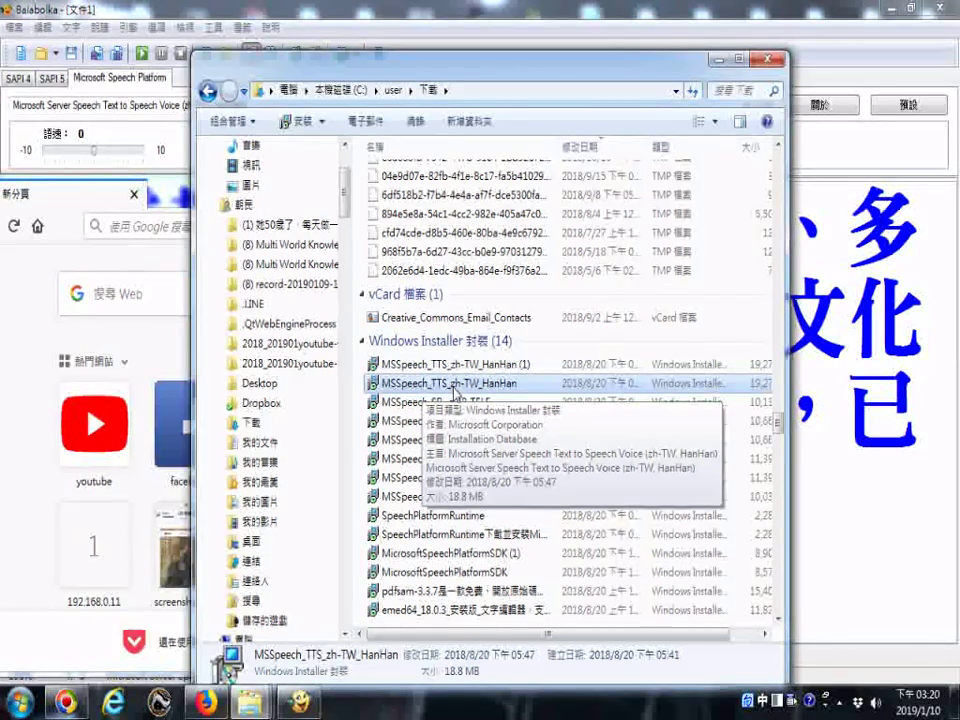
click(455, 384)
key(ctrl+c)
right_click(456, 389)
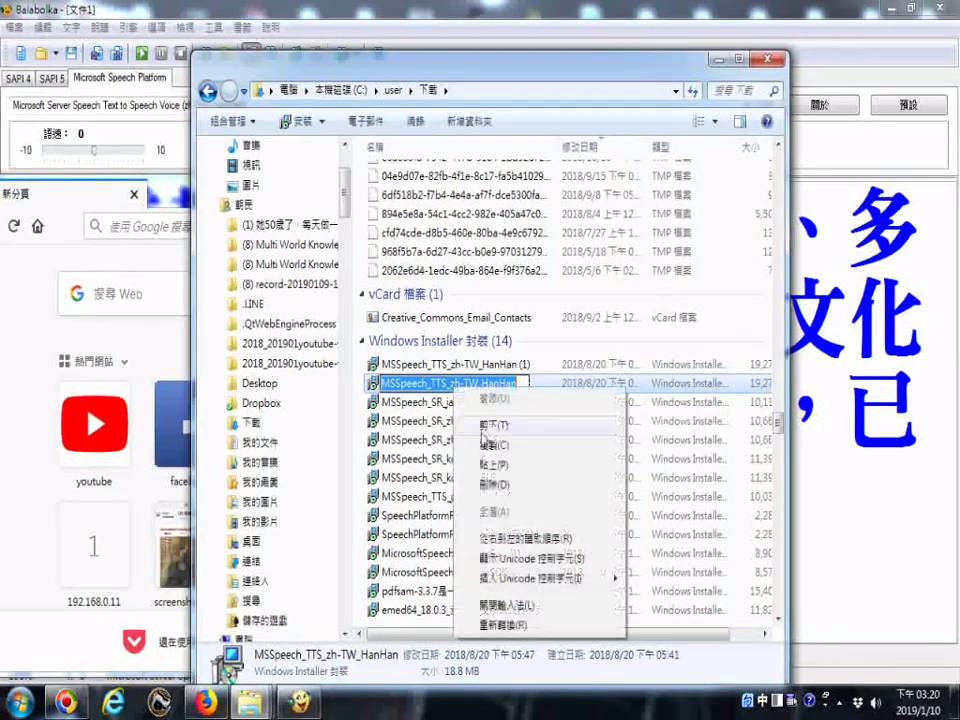
click(480, 455)
Make room for the Firefox window and search the web for the copied name MSSpeech_TTS_zh-TW_HanHan
drag(387, 68, 563, 58)
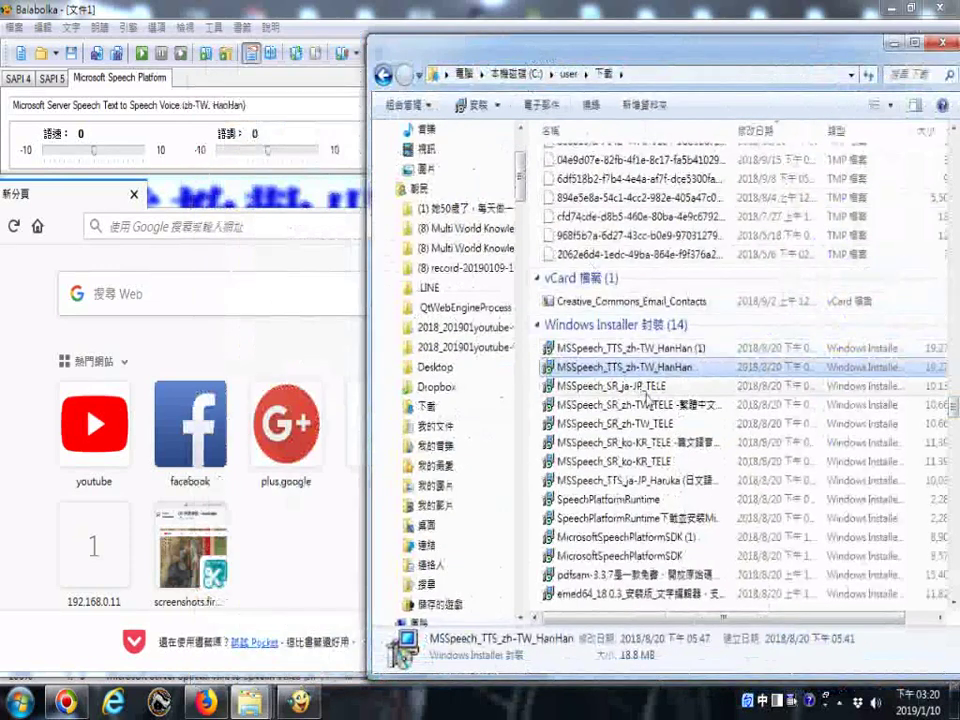
click(561, 366)
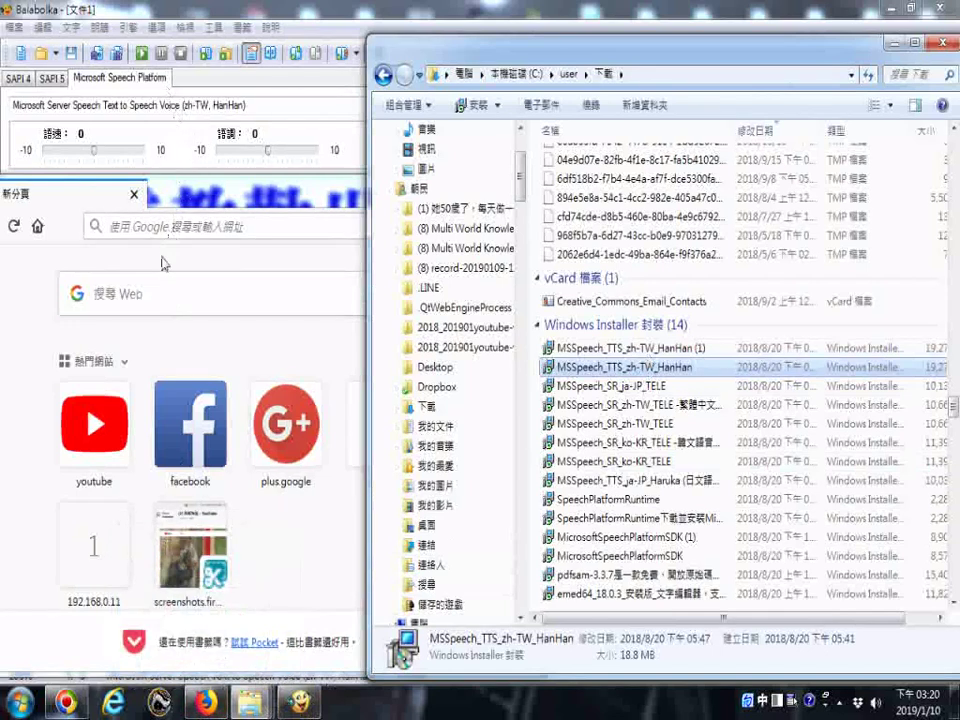
click(175, 229)
right_click(176, 229)
click(225, 243)
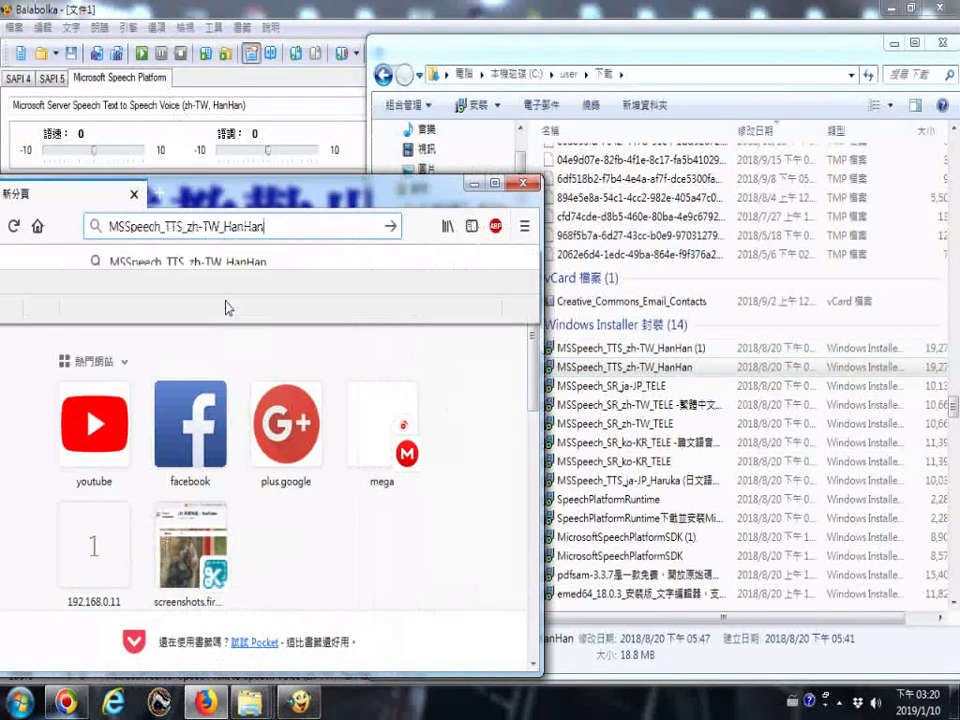
click(391, 226)
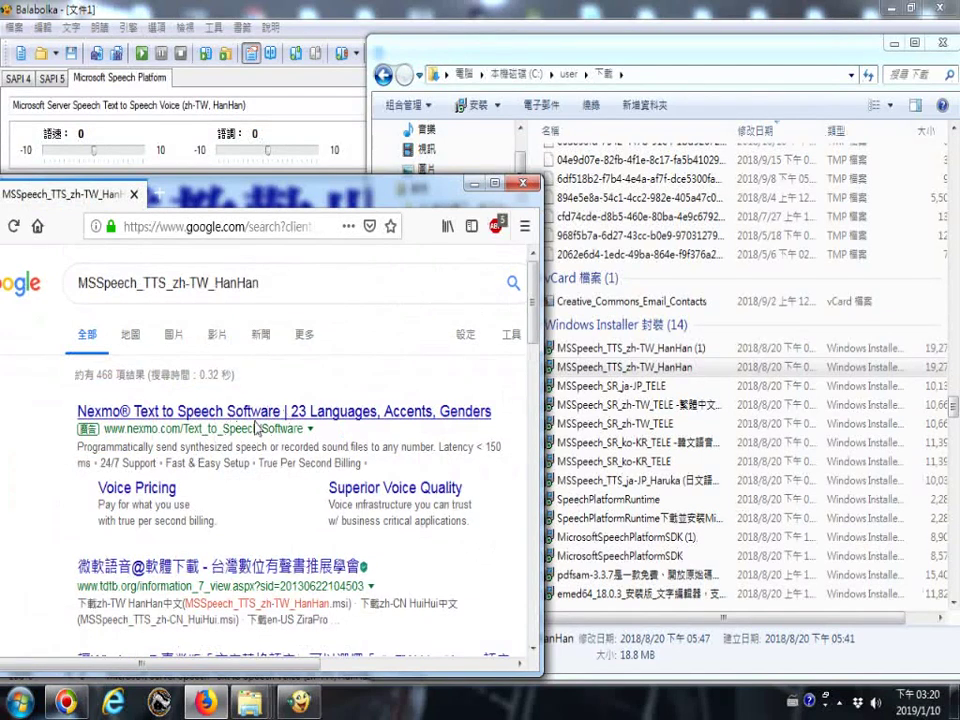
Open the 微軟語音@軟體下載 result from tdtb.org in a maximised window and examine the supported languages and operating systems
click(162, 575)
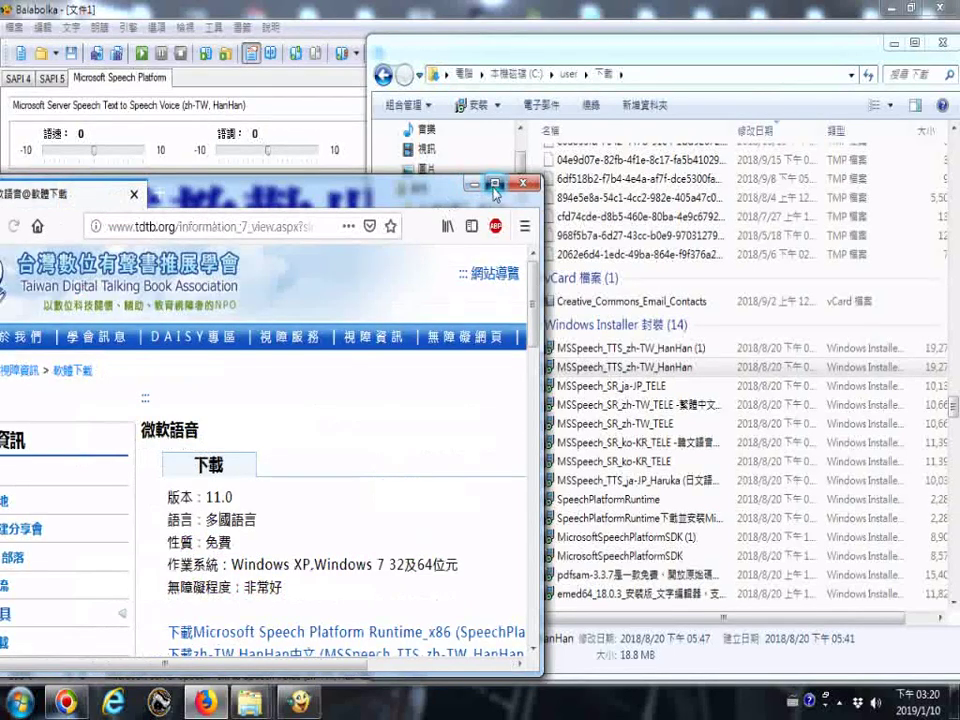
click(494, 184)
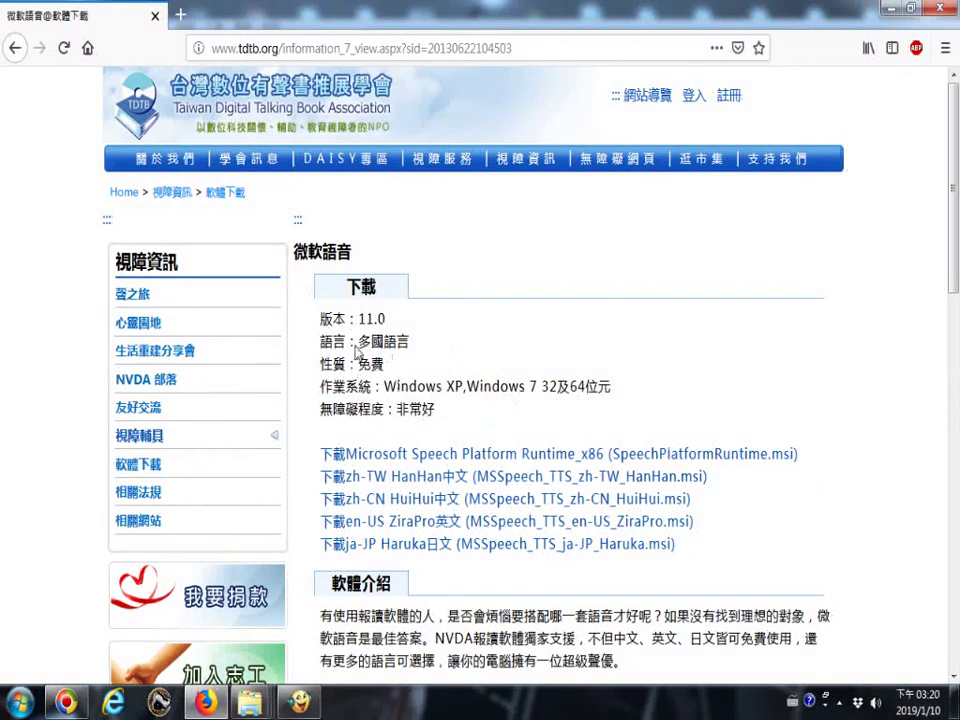
key(Up)
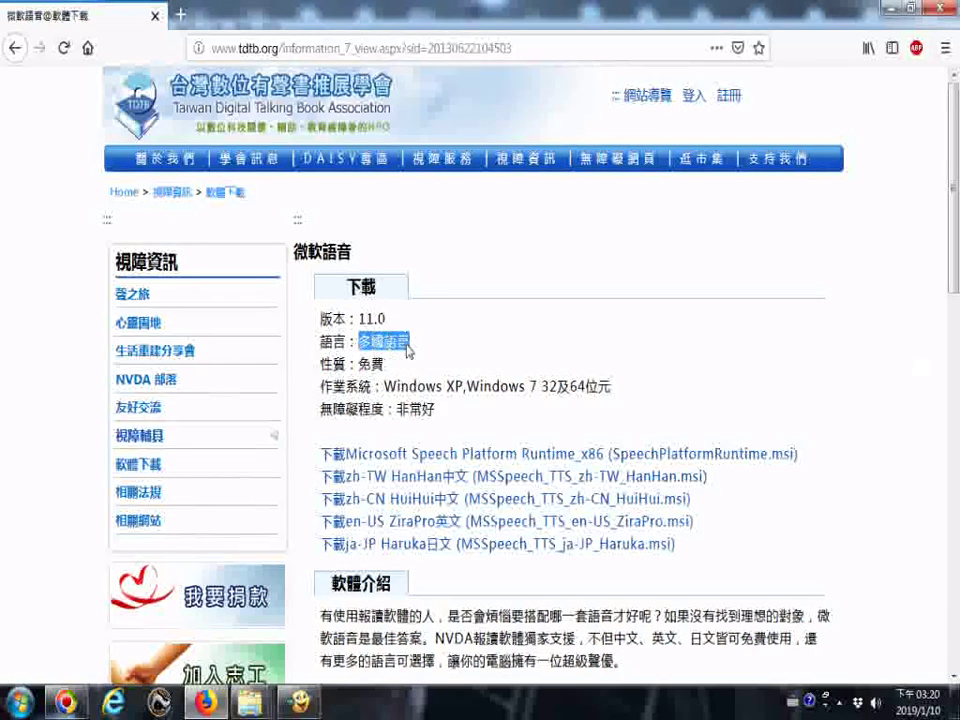
drag(497, 390, 606, 388)
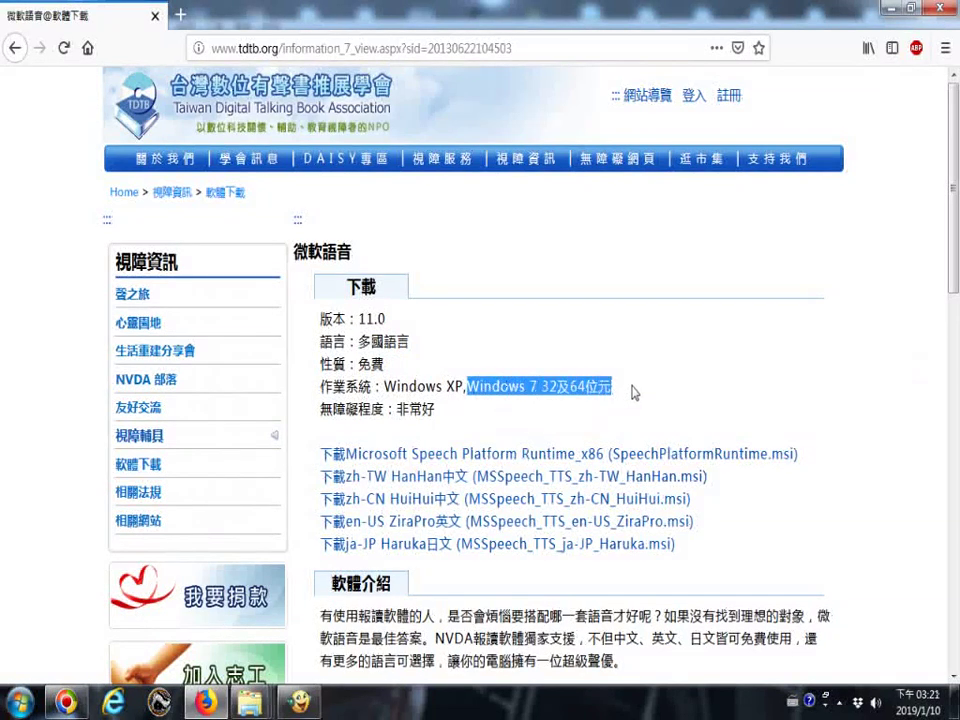
Download and save the Microsoft Speech Platform Runtime_x86 installer (SpeechPlatformRuntime.msi)
scroll(610, 338, down, 1)
scroll(610, 338, down, 1)
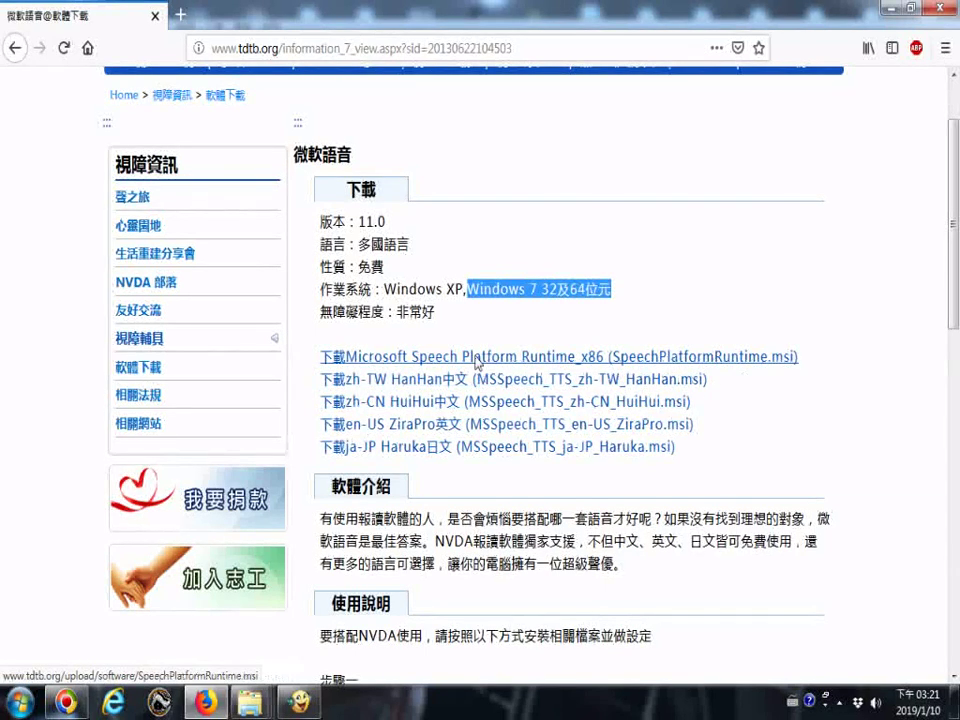
click(476, 358)
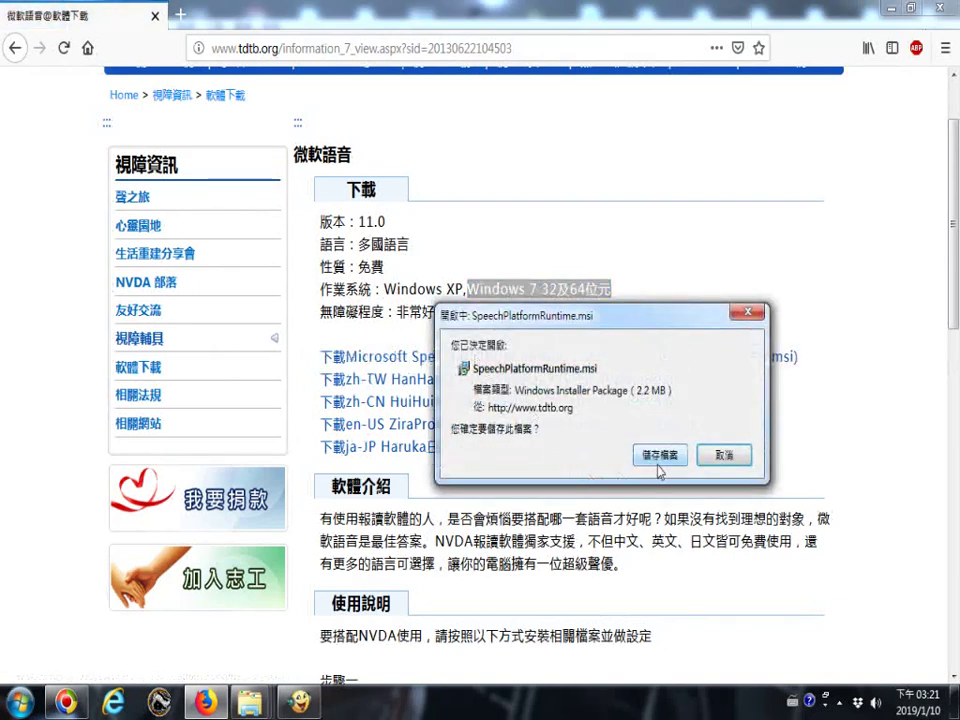
click(659, 456)
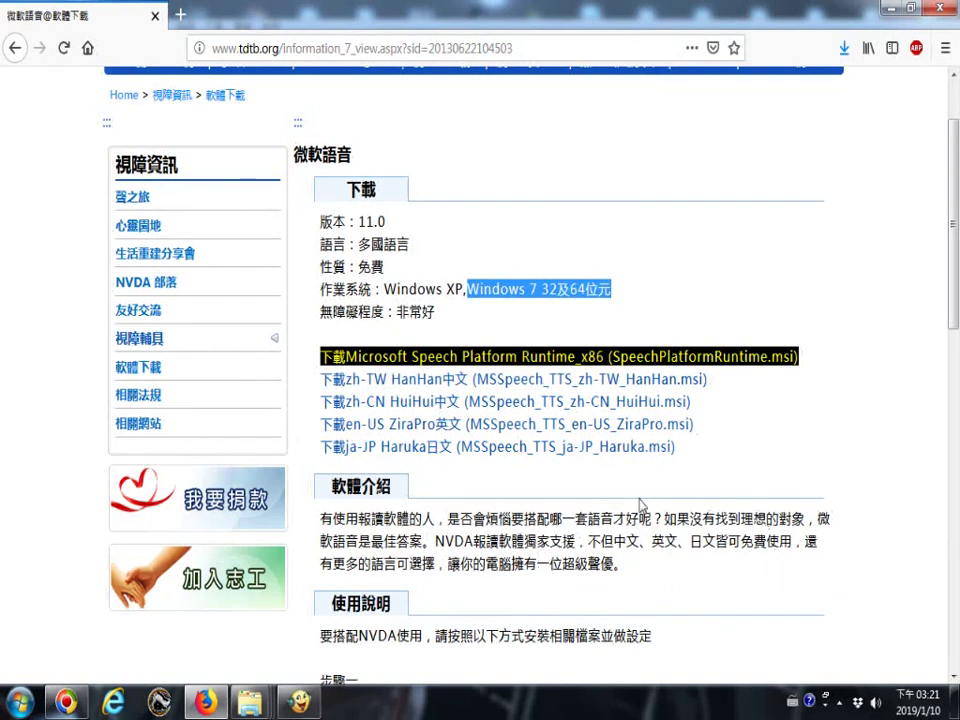
Read the 使用說明 (usage instructions) on the page, from step one to step four
scroll(640, 505, down, 4)
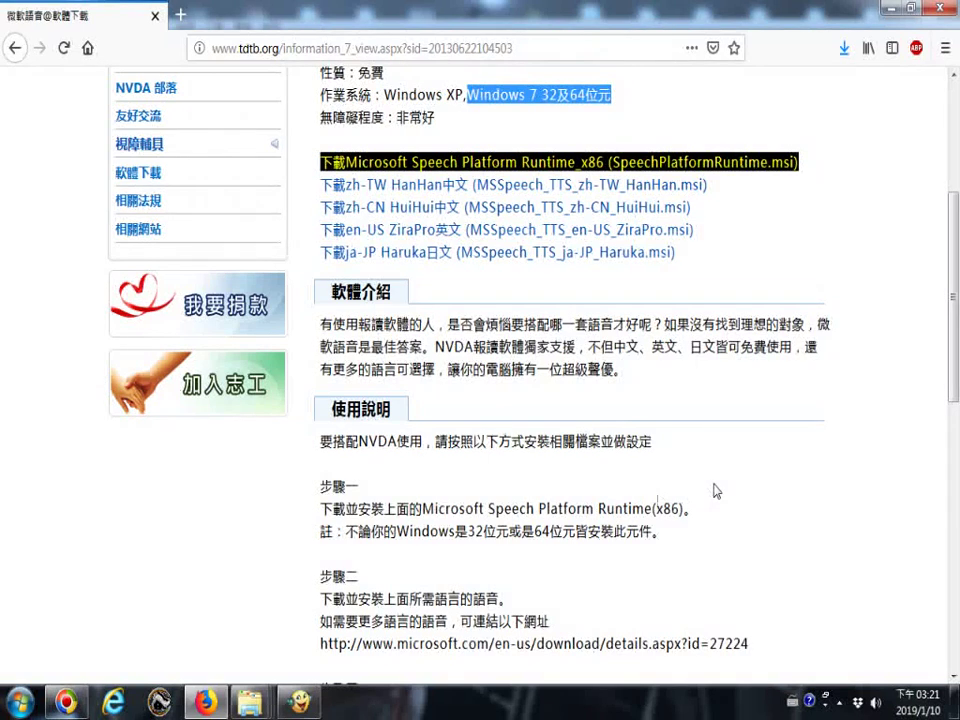
scroll(715, 490, down, 2)
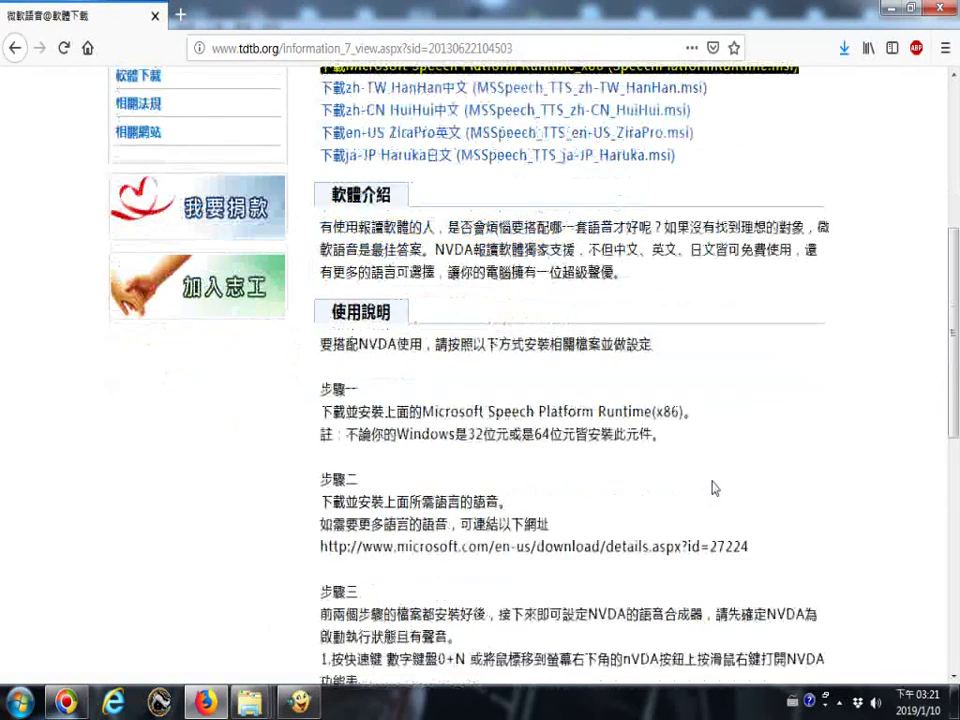
scroll(715, 488, down, 2)
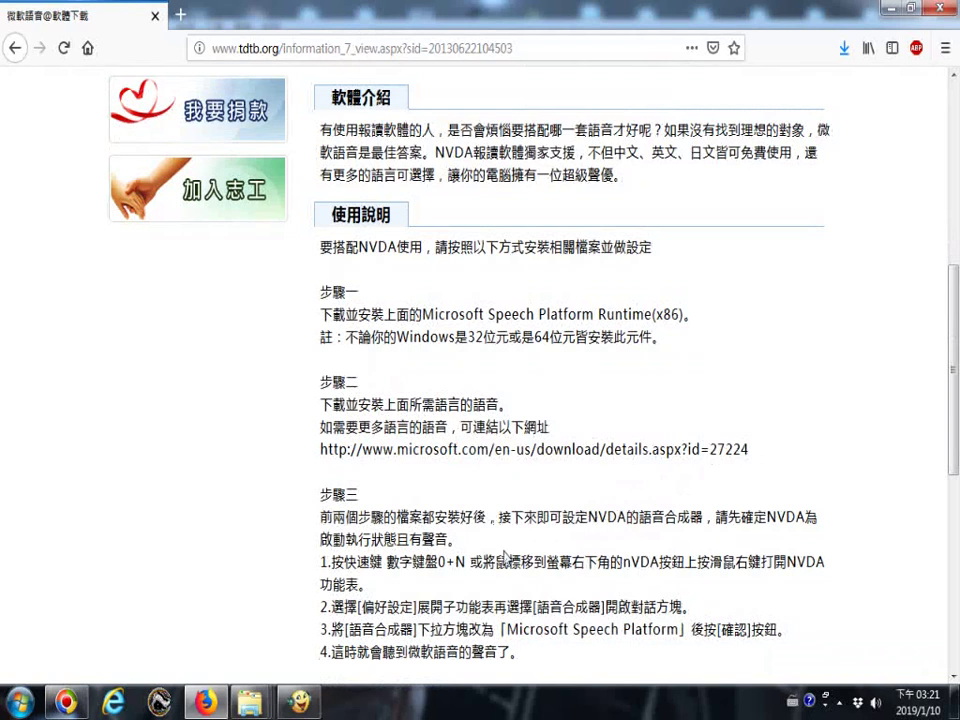
scroll(507, 558, down, 2)
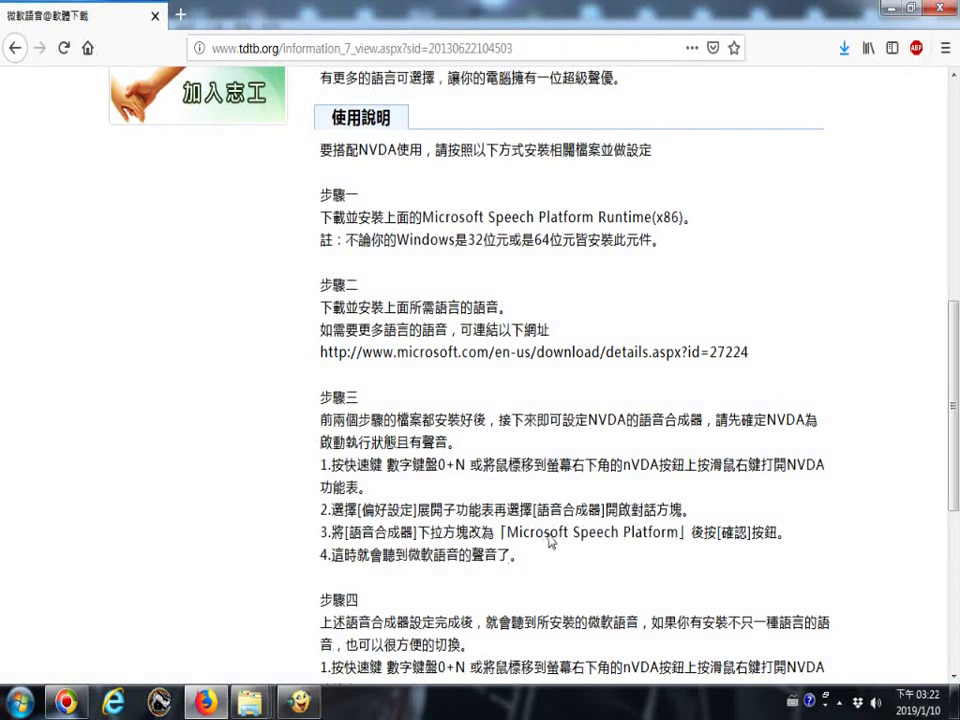
scroll(549, 541, down, 2)
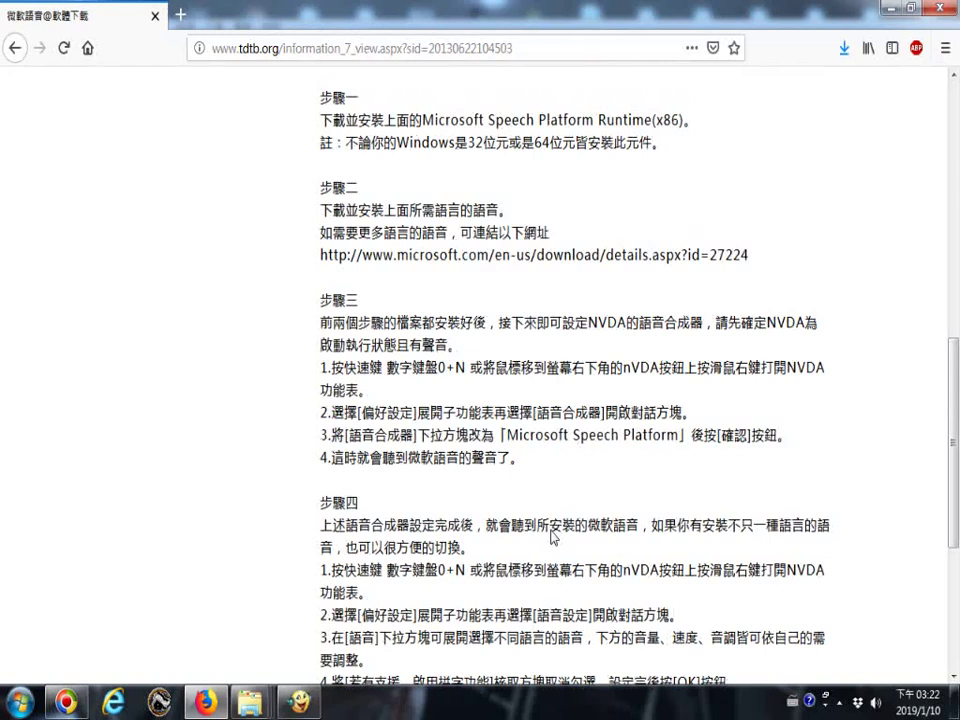
scroll(552, 537, down, 2)
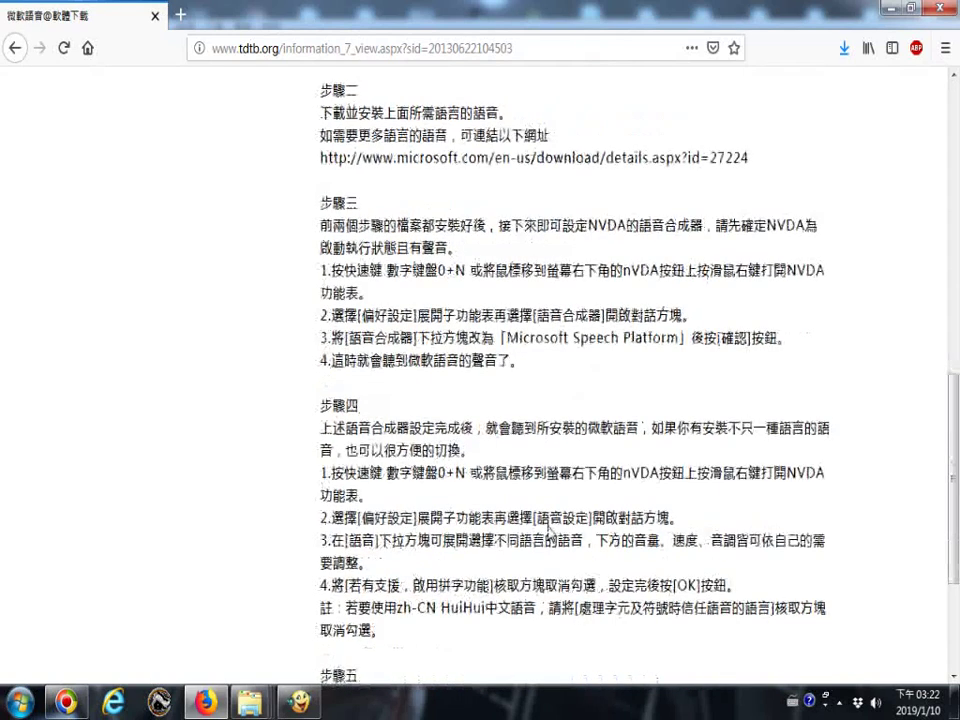
Look at the options Balabolka offers from its notification-area icon, and close them again
click(840, 702)
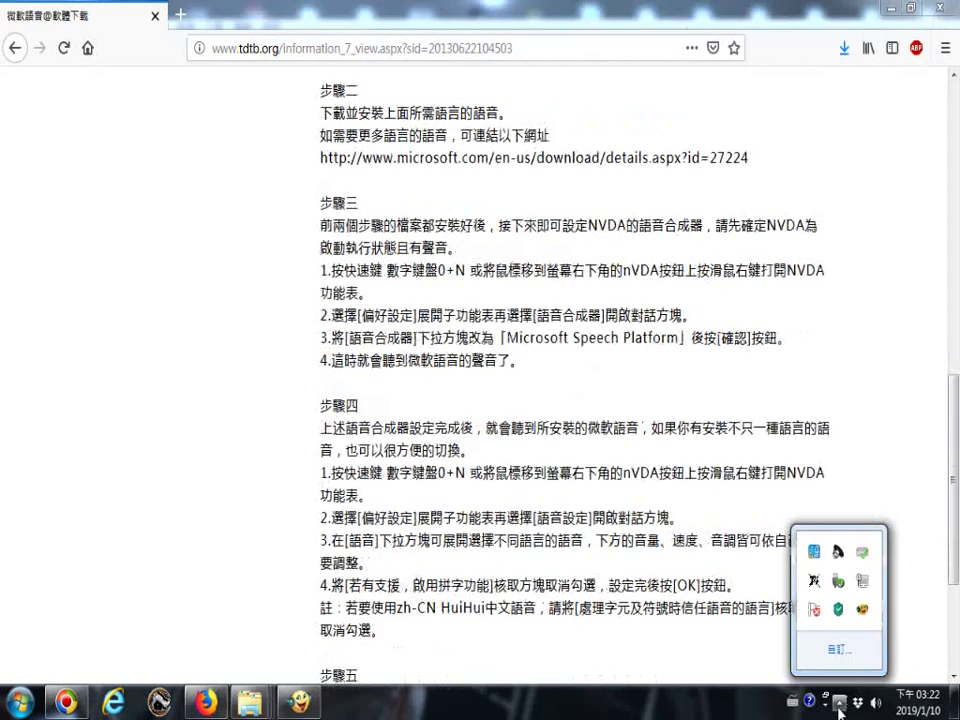
right_click(864, 612)
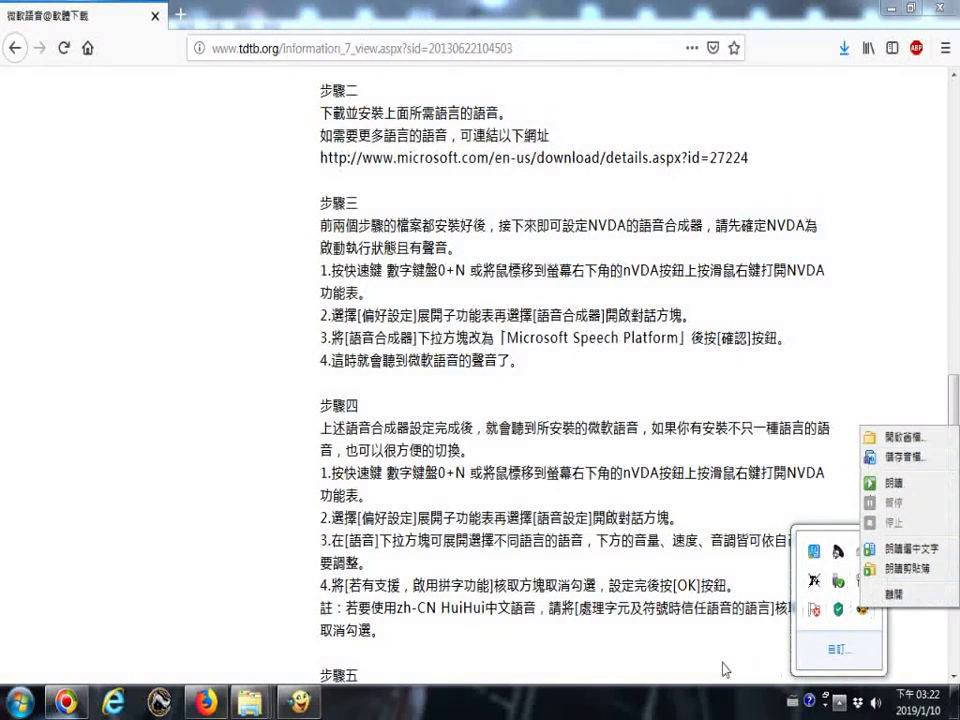
click(724, 669)
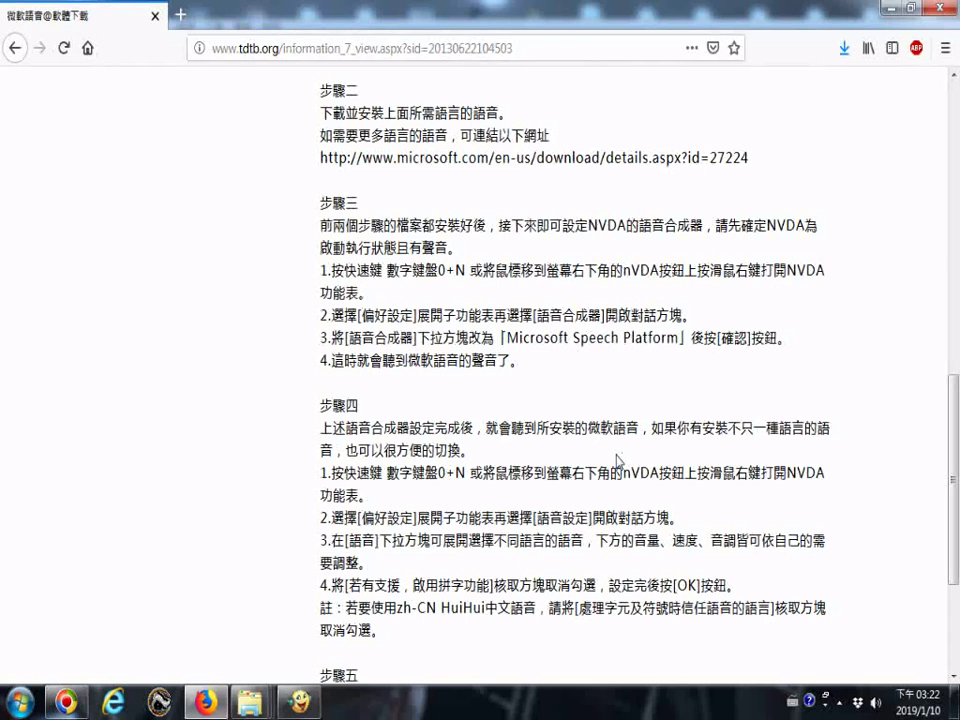
Examine the Microsoft Speech Platform synthesizer setting, the remaining instructions through step five, the 附註 notes and the voice download list
drag(507, 338, 320, 314)
drag(686, 313, 679, 338)
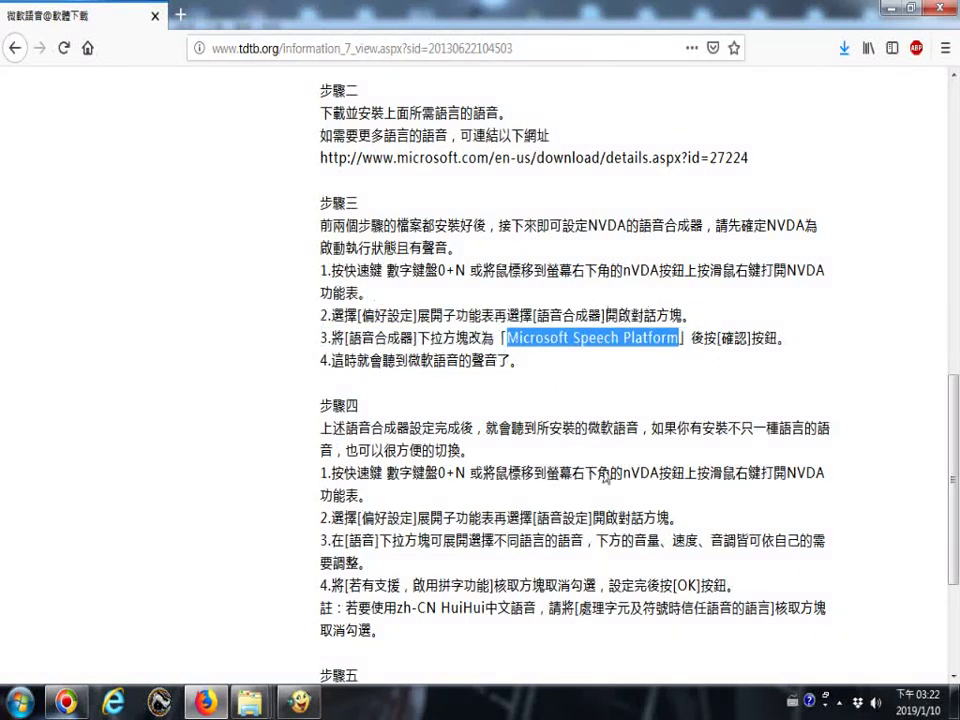
click(215, 574)
scroll(240, 576, down, 2)
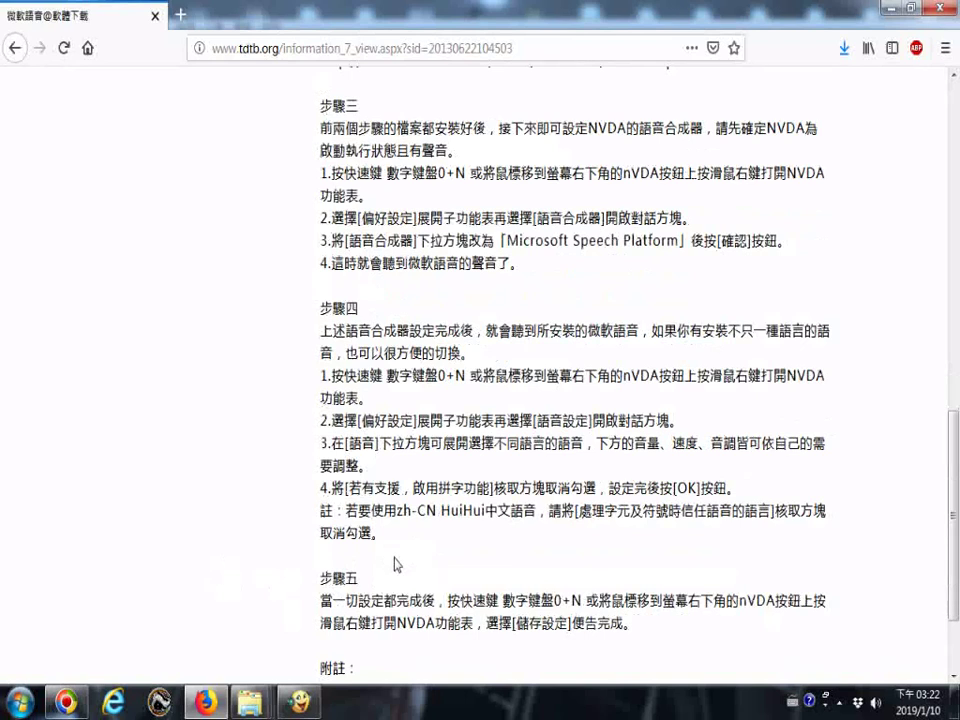
scroll(407, 570, down, 2)
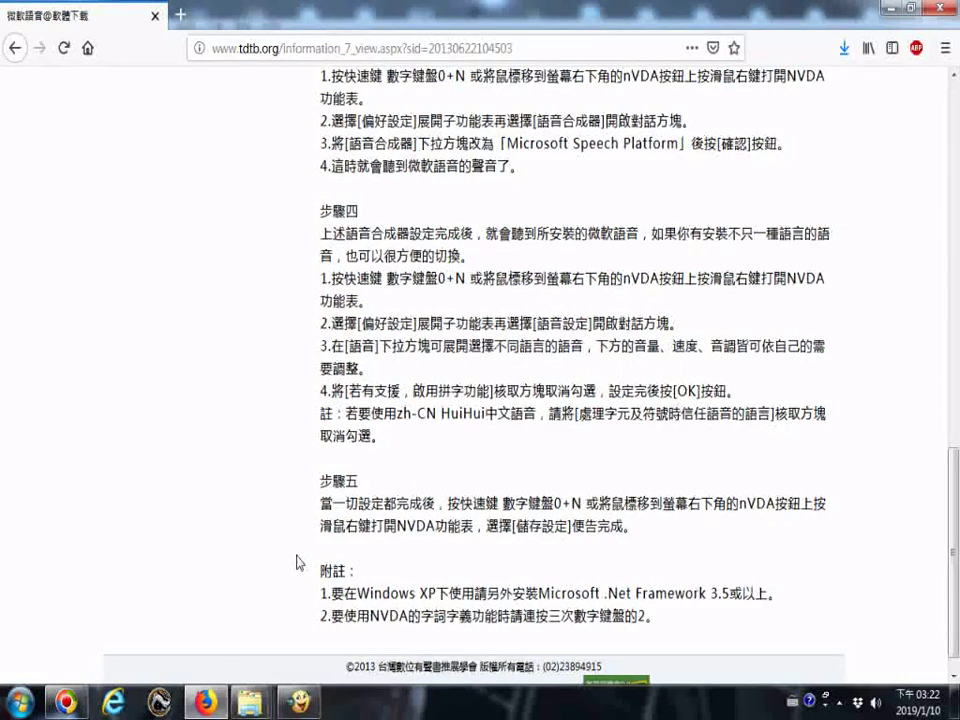
scroll(305, 555, down, 1)
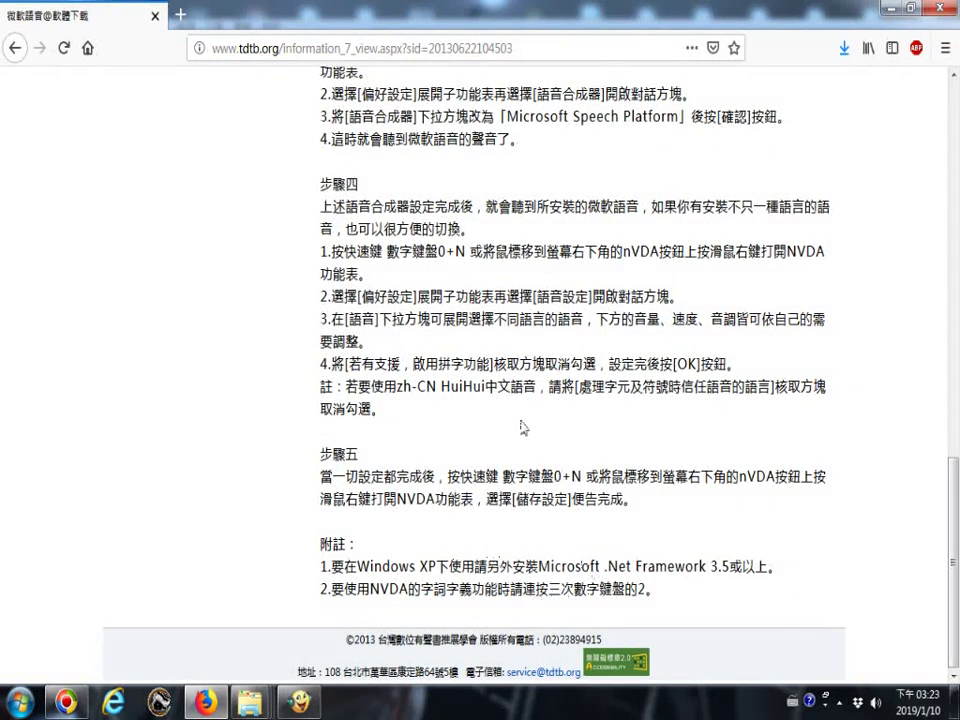
scroll(520, 428, up, 10)
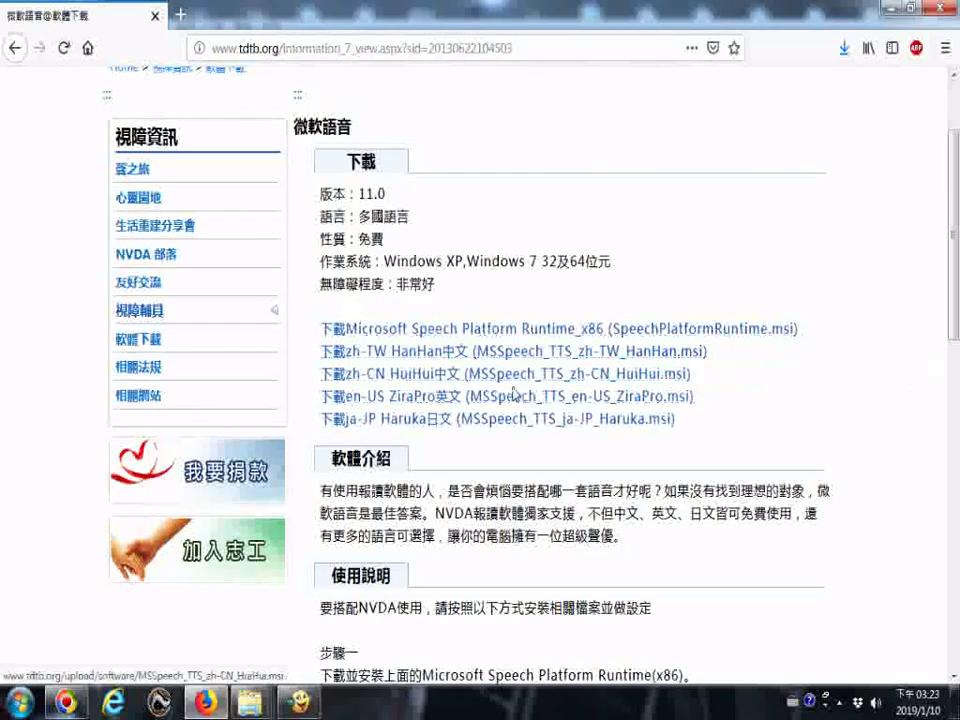
scroll(510, 385, down, 10)
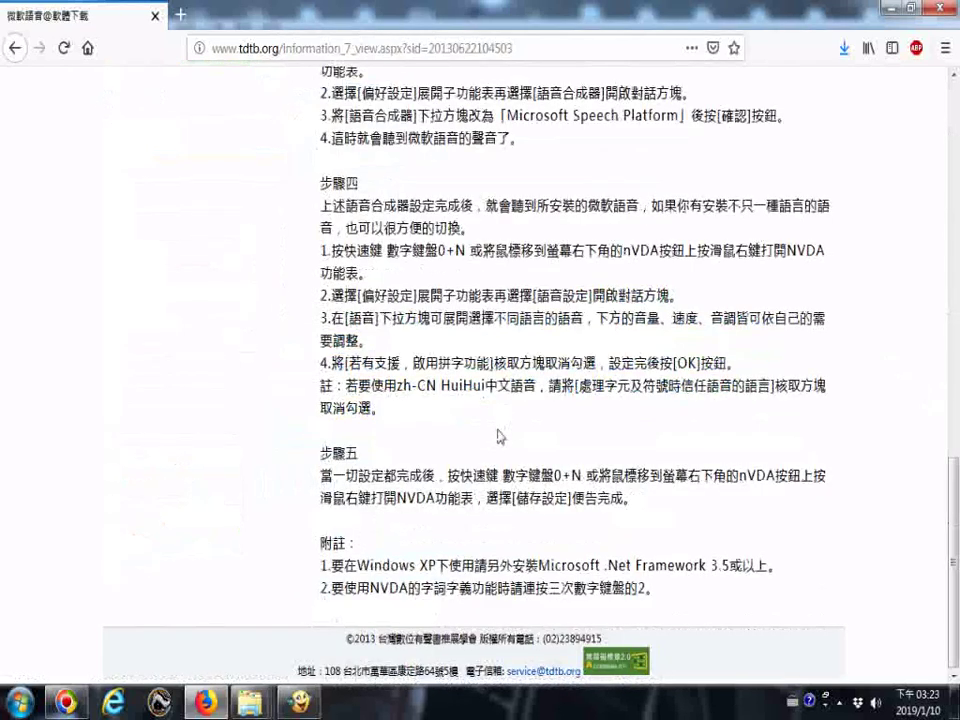
Download and save the zh-TW HanHan and zh-CN HuiHui voice installers from the 微軟語音 download list
scroll(505, 438, up, 6)
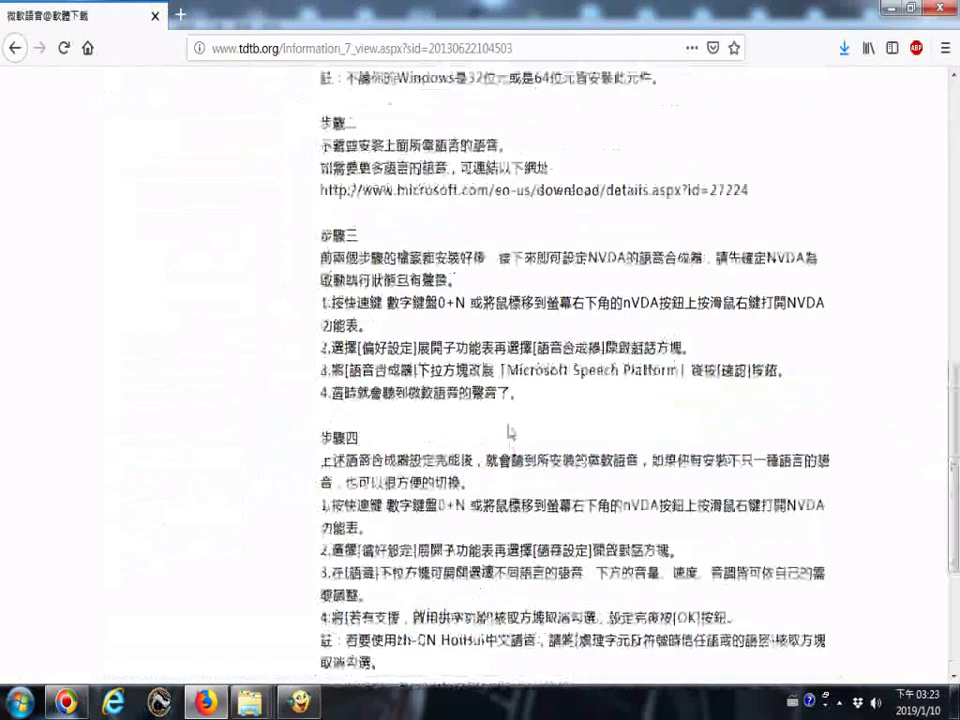
scroll(300, 523, up, 3)
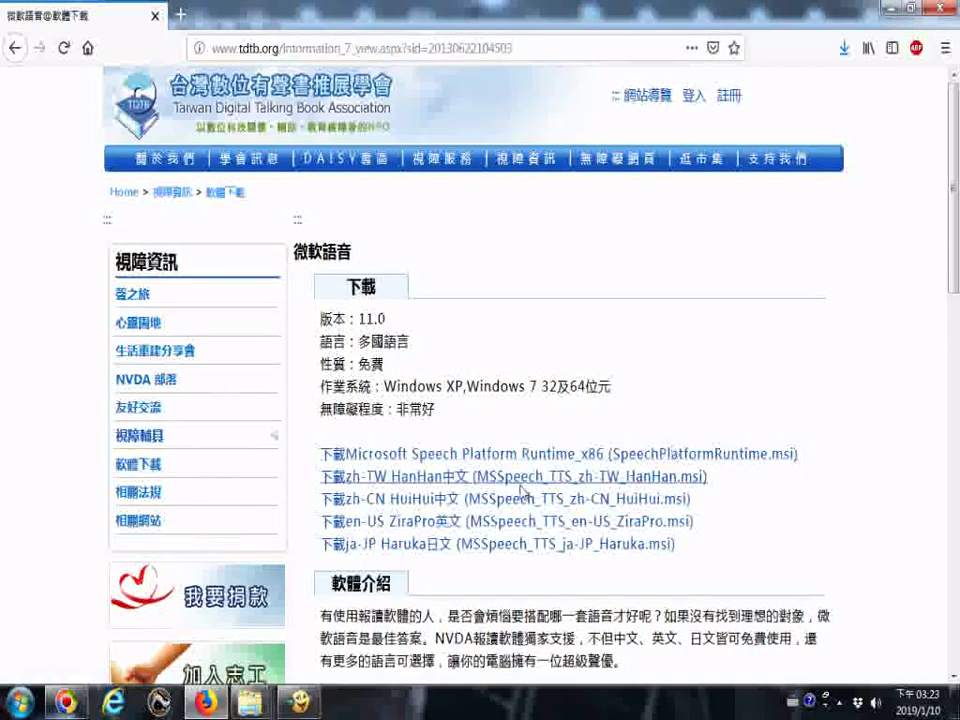
click(504, 489)
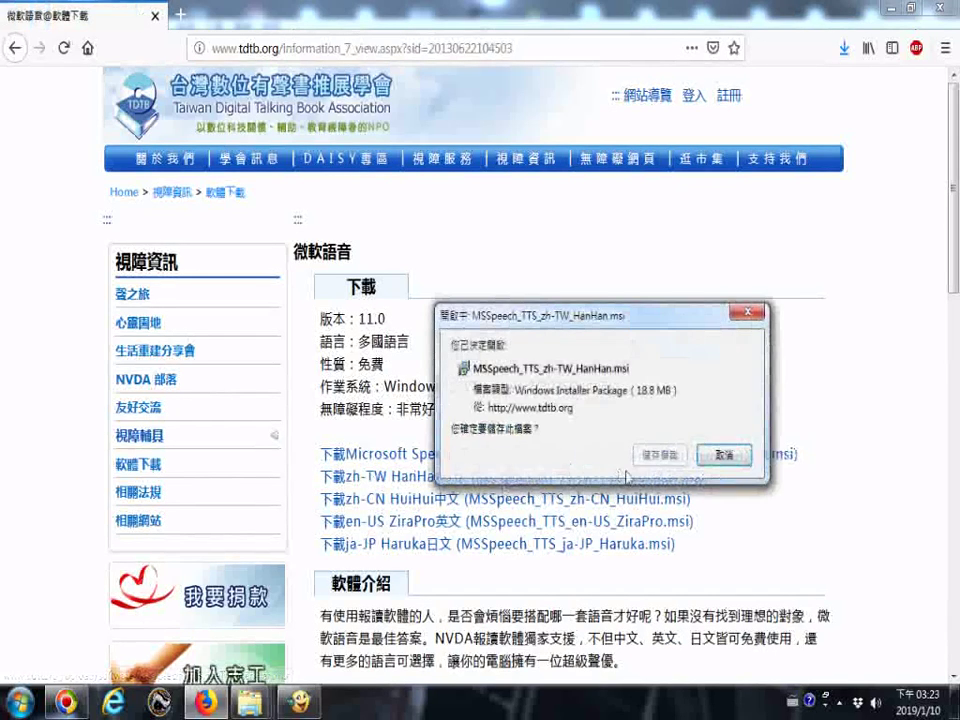
click(660, 455)
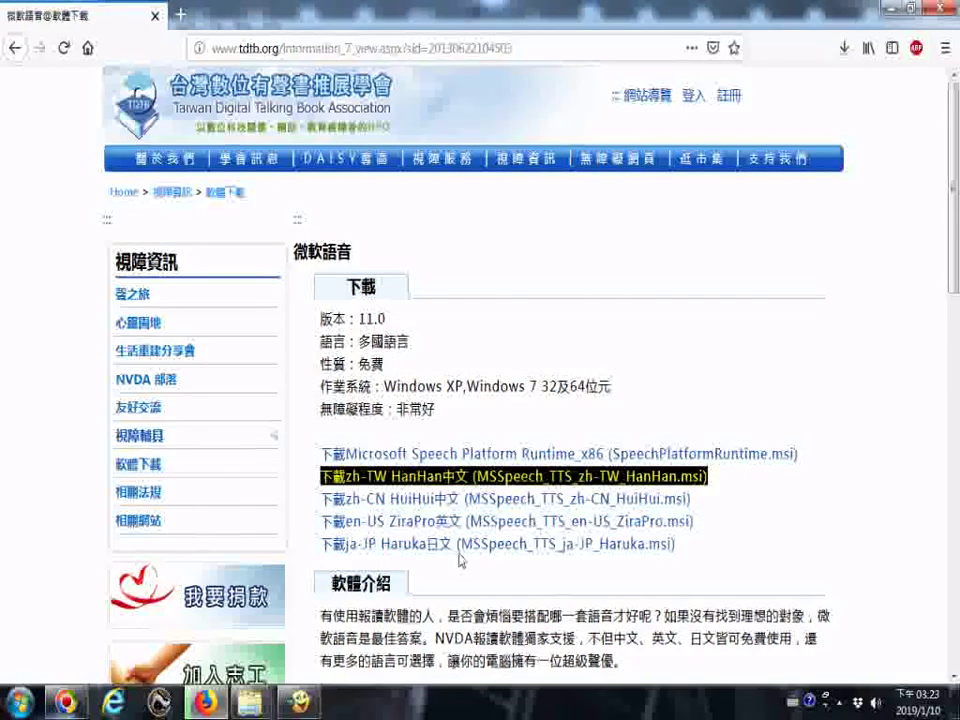
click(492, 507)
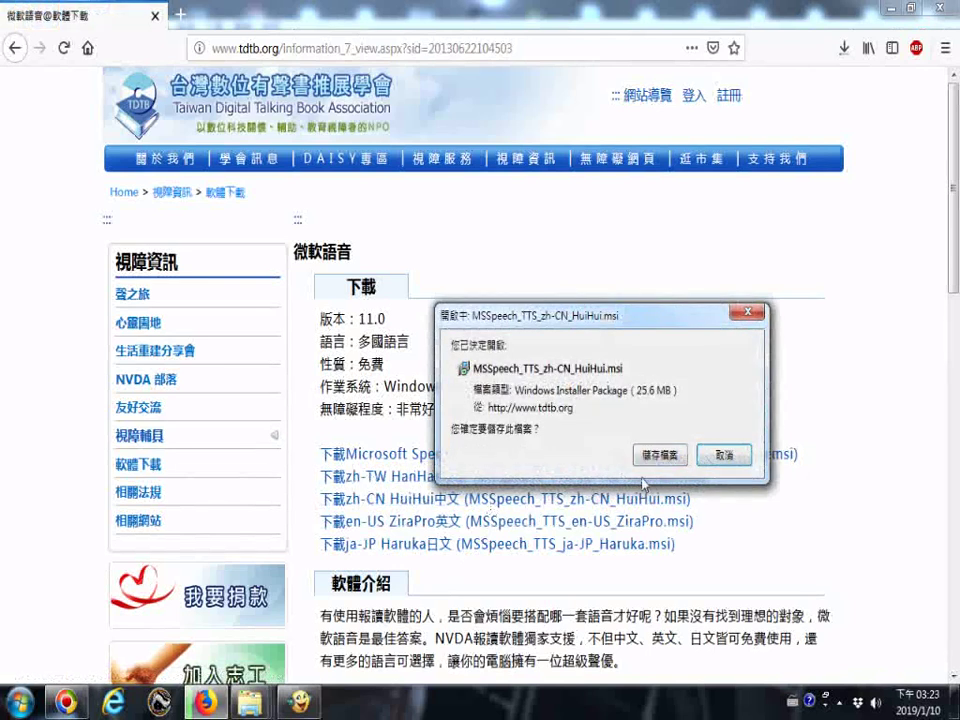
click(677, 458)
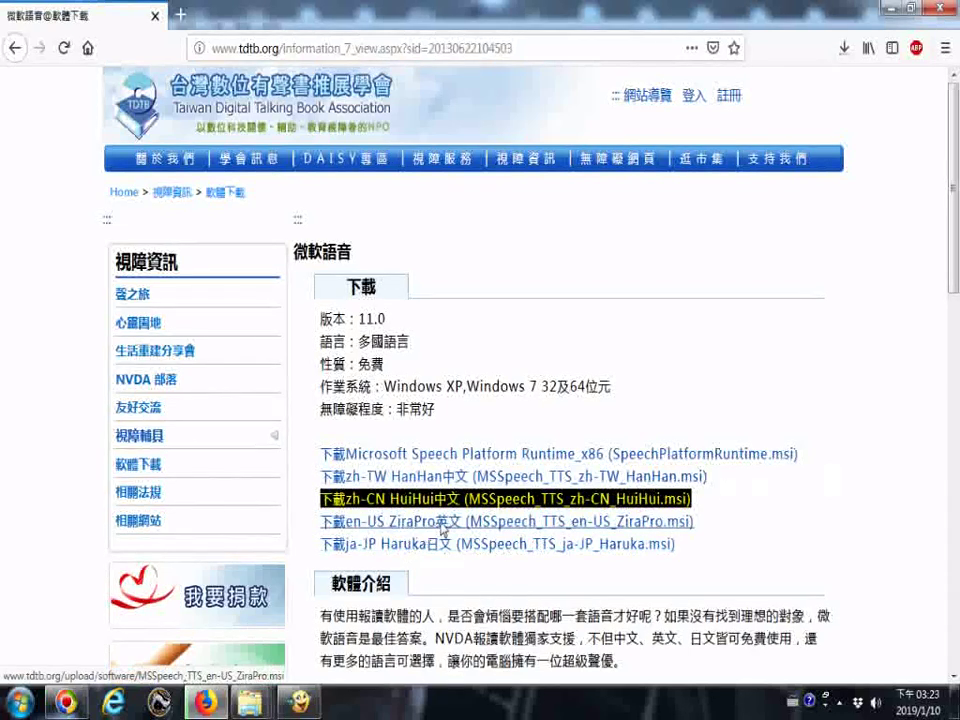
Download and save the en-US ZiraPro and ja-JP Haruka voice installers
key(Tab)
key(Return)
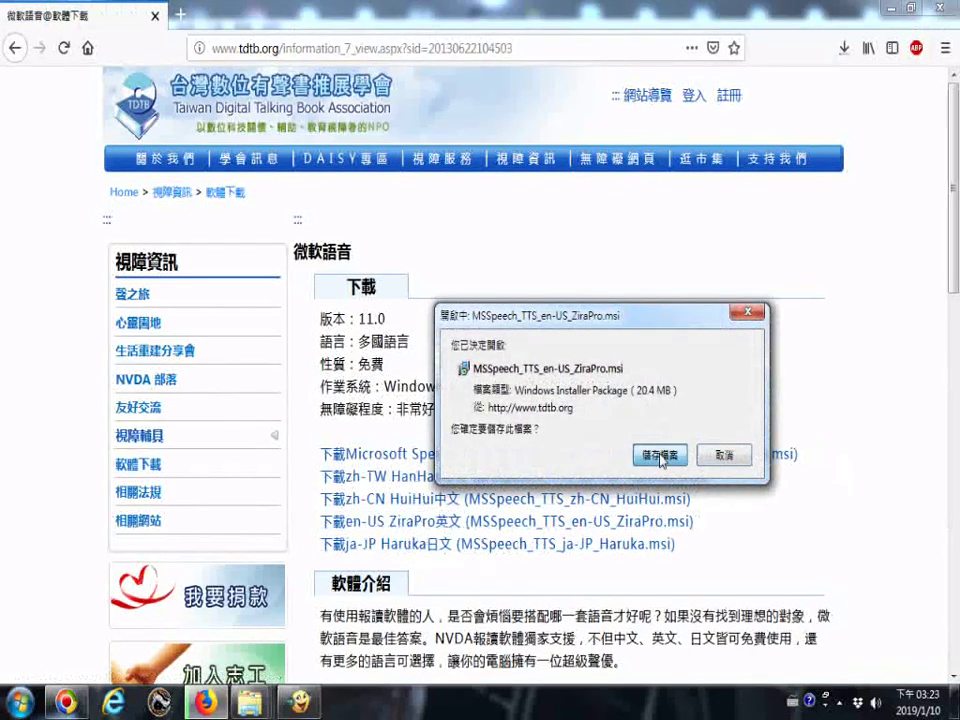
click(659, 455)
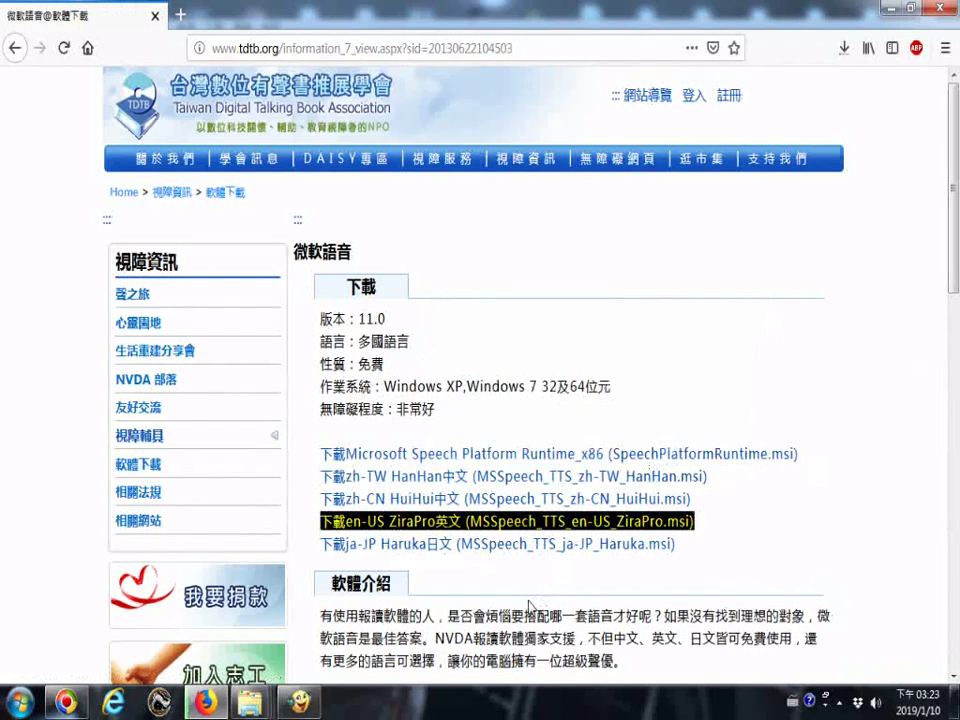
click(471, 551)
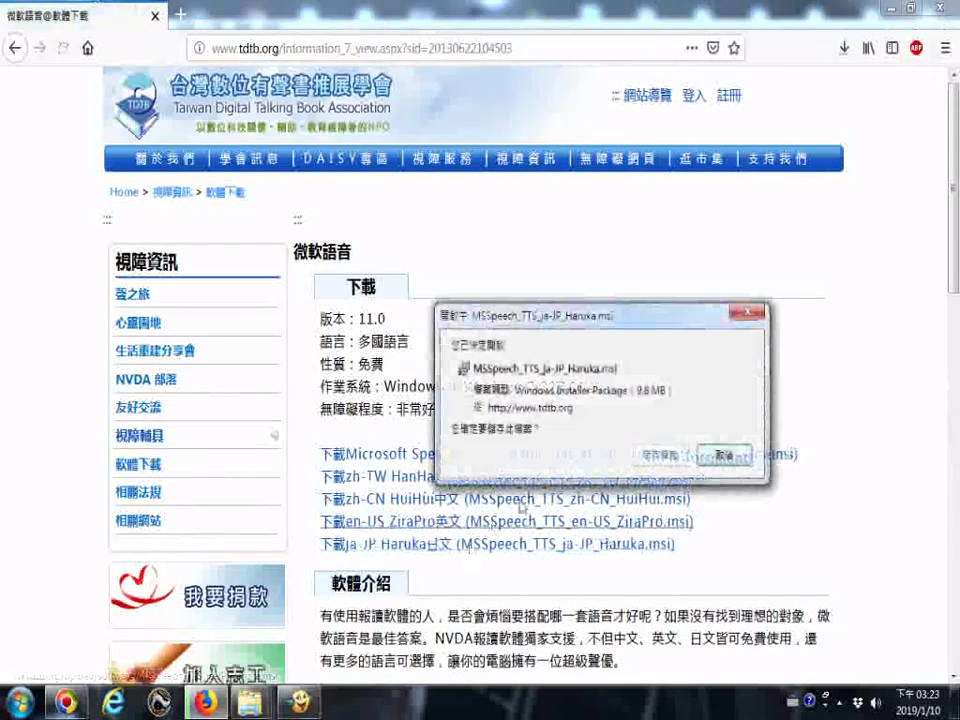
click(659, 455)
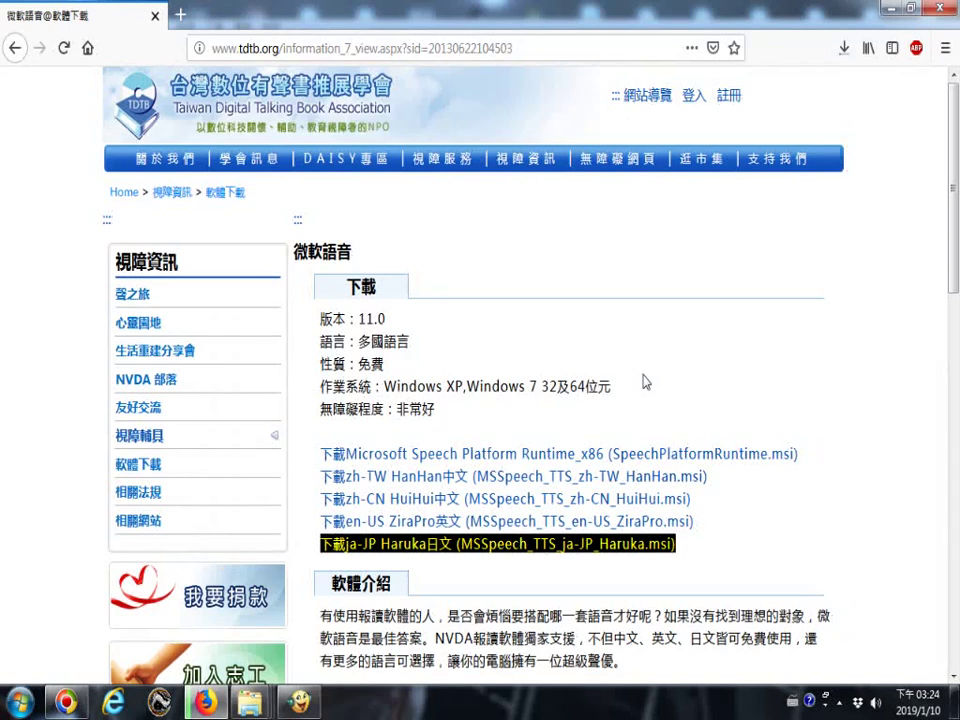
Examine the downloaded speech installers, their dates and sizes in the 下載 folder's Windows Installer group
scroll(645, 382, down, 5)
scroll(639, 381, up, 4)
mouse_move(250, 706)
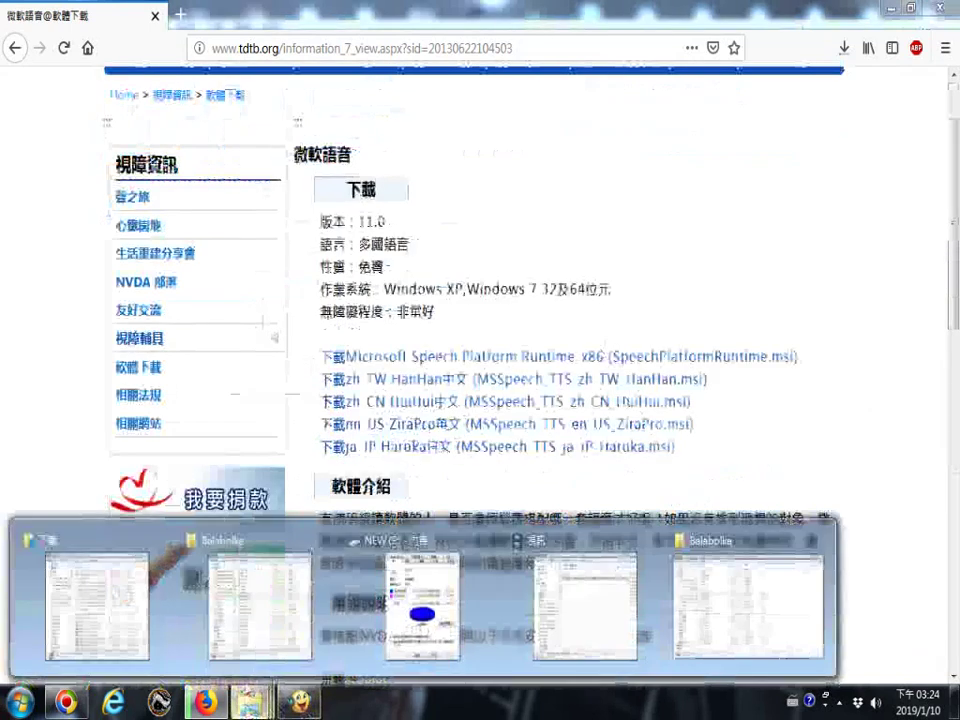
click(93, 541)
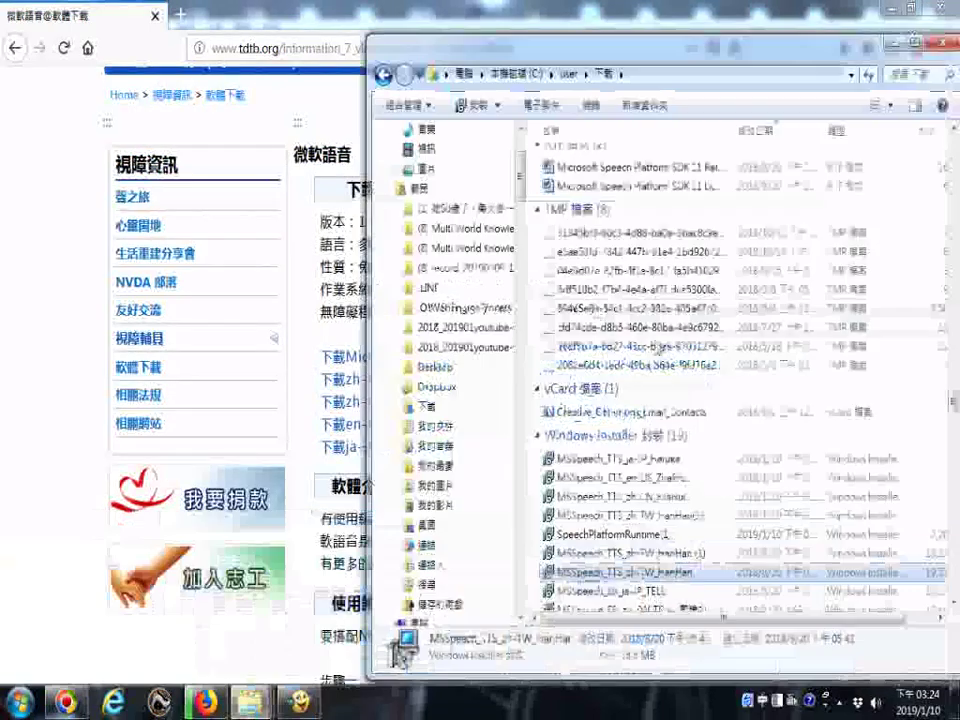
scroll(690, 360, down, 2)
drag(716, 46, 455, 46)
drag(690, 420, 708, 430)
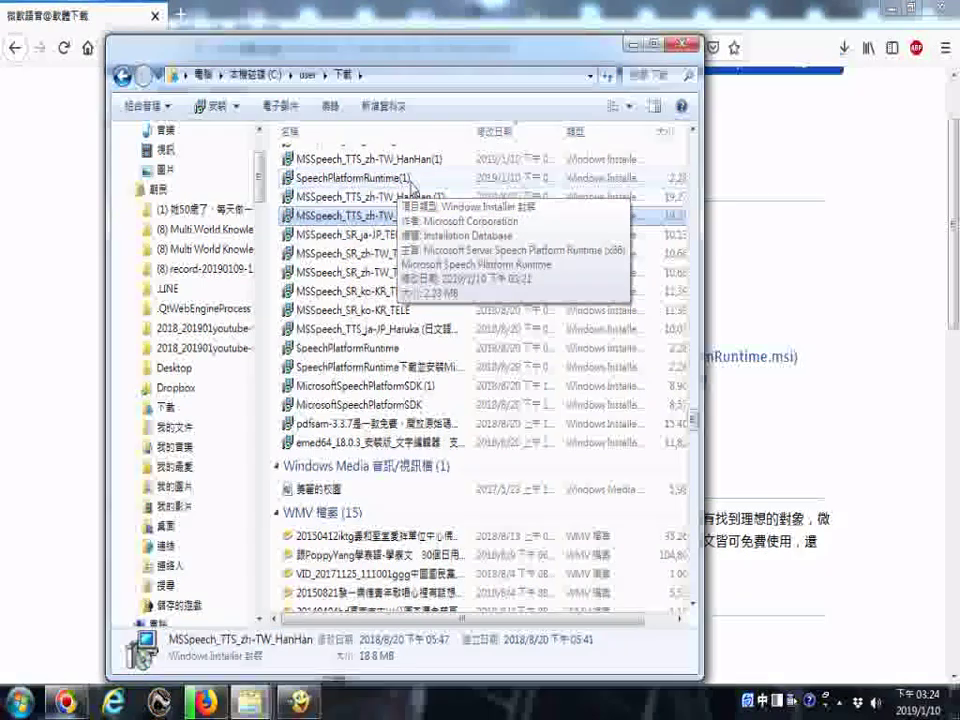
drag(704, 270, 858, 268)
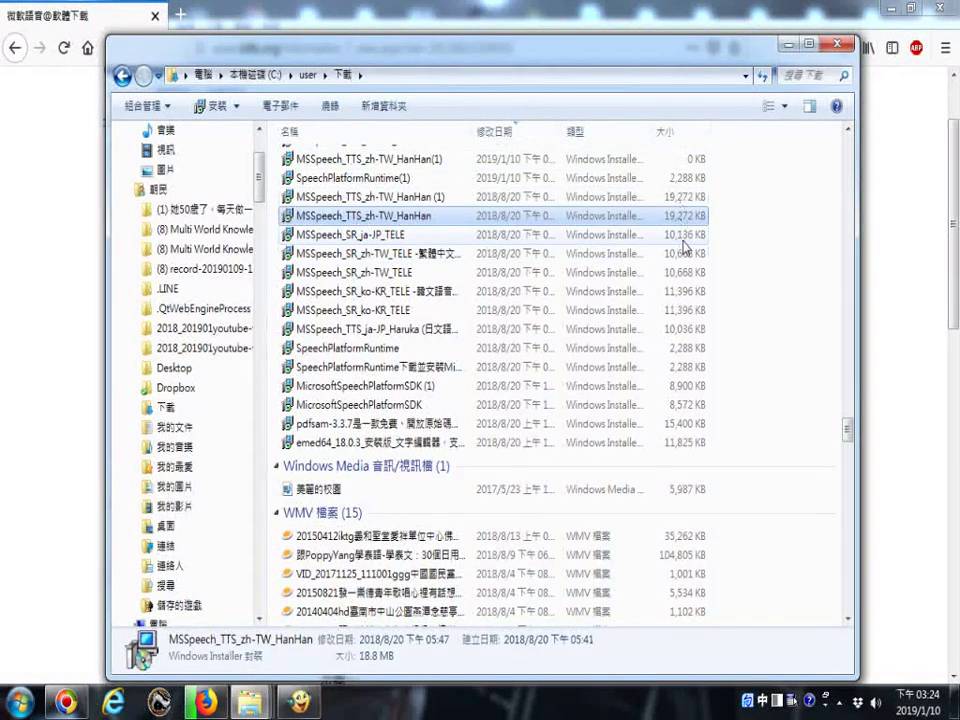
scroll(683, 245, up, 3)
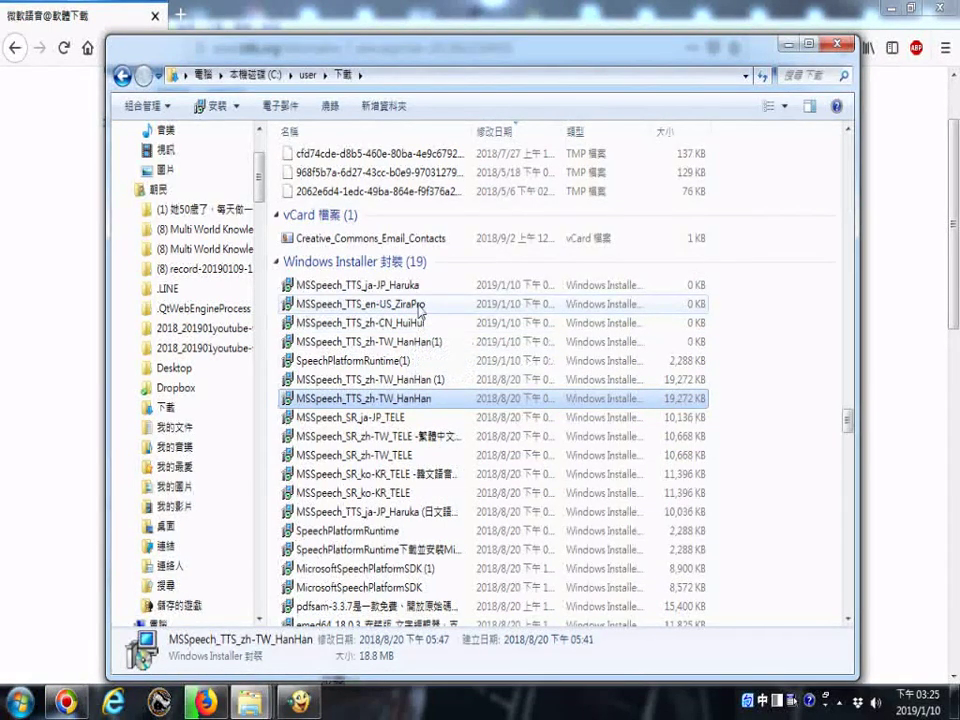
mouse_move(428, 316)
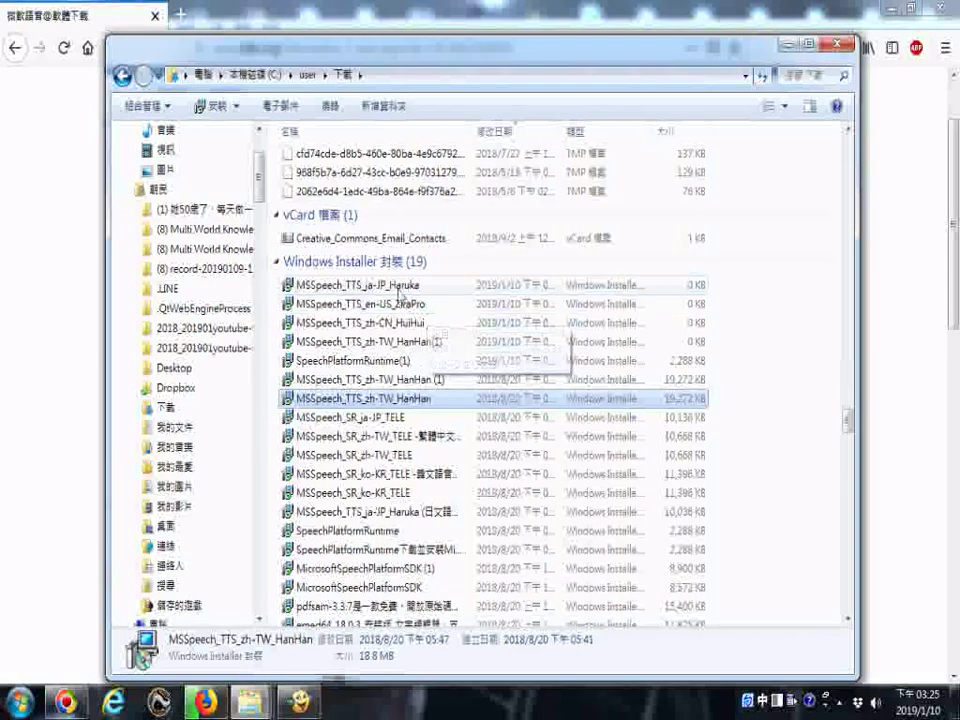
mouse_move(399, 292)
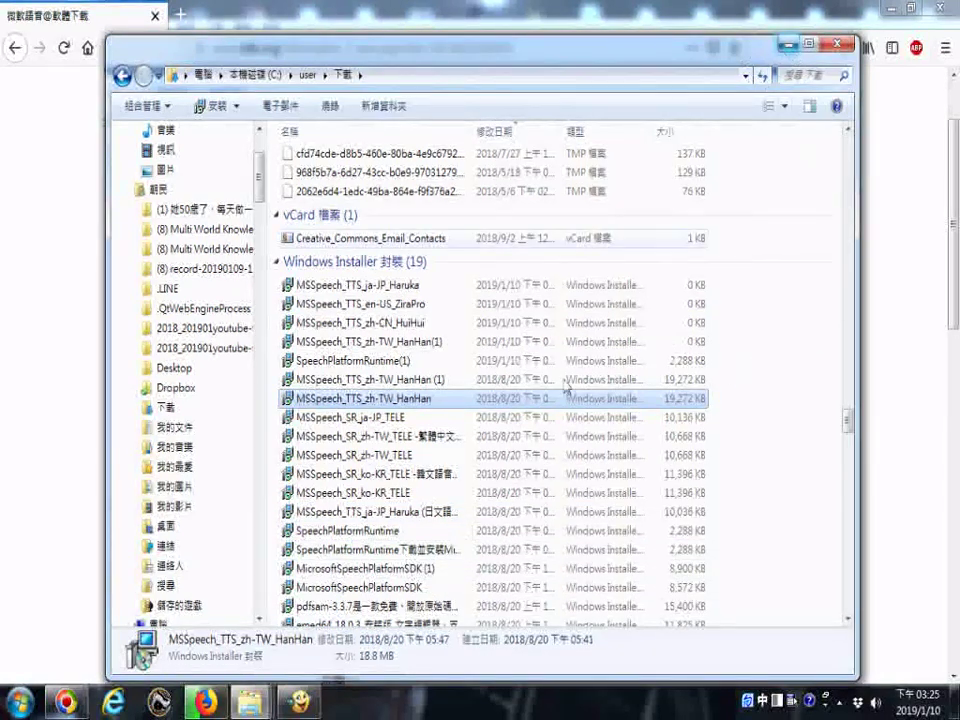
mouse_move(318, 712)
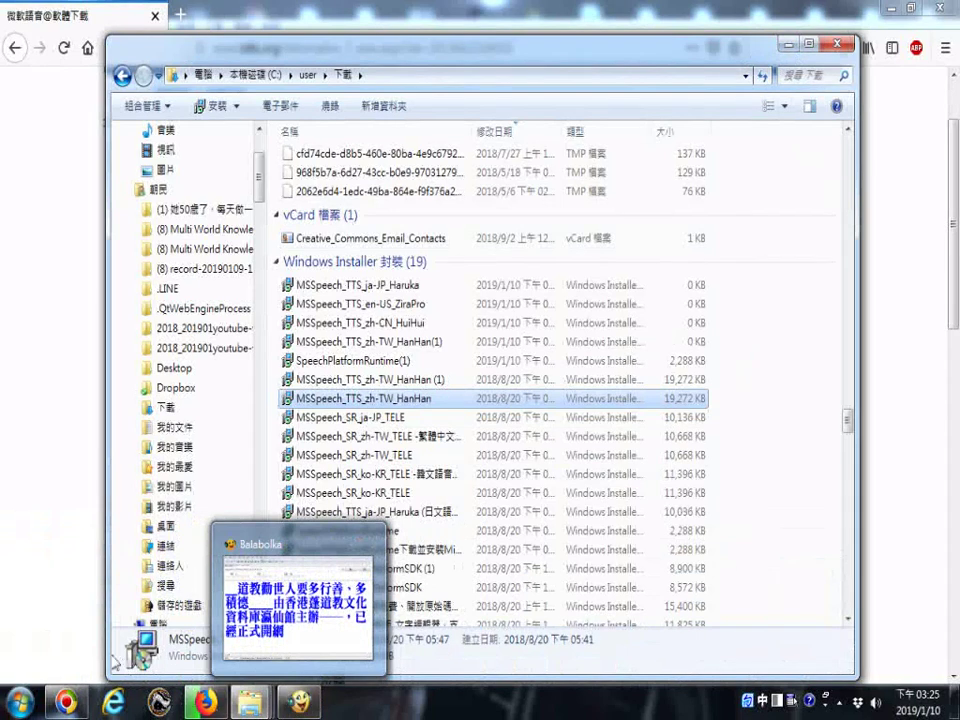
Return to Firefox, start NVDA, and move its welcome dialog clear of the 步驟一 and 步驟二 instructions
click(203, 703)
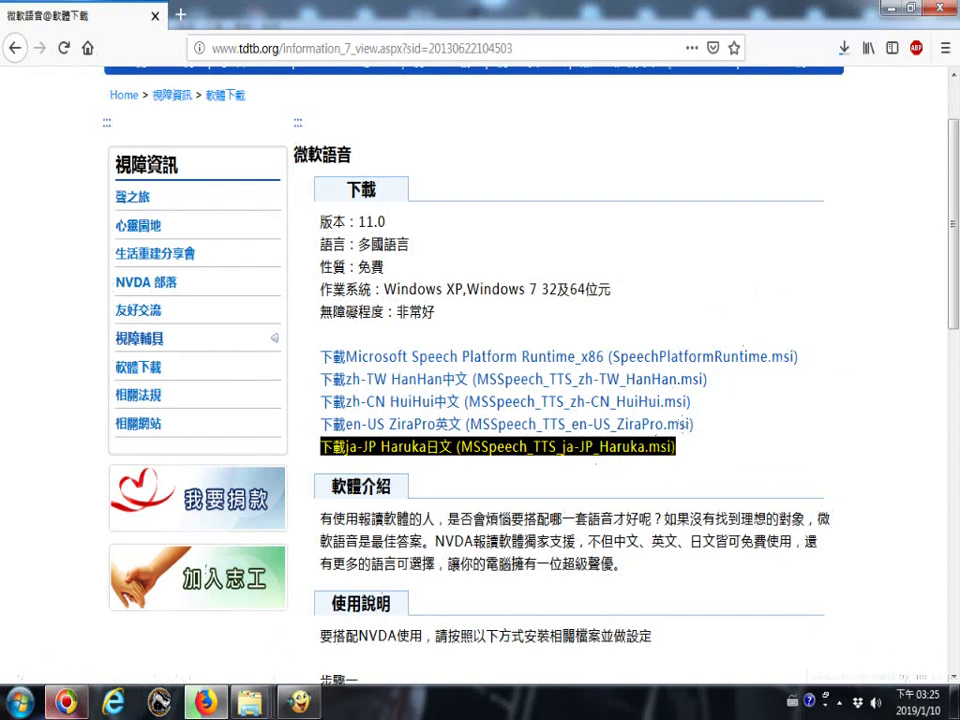
key(super)
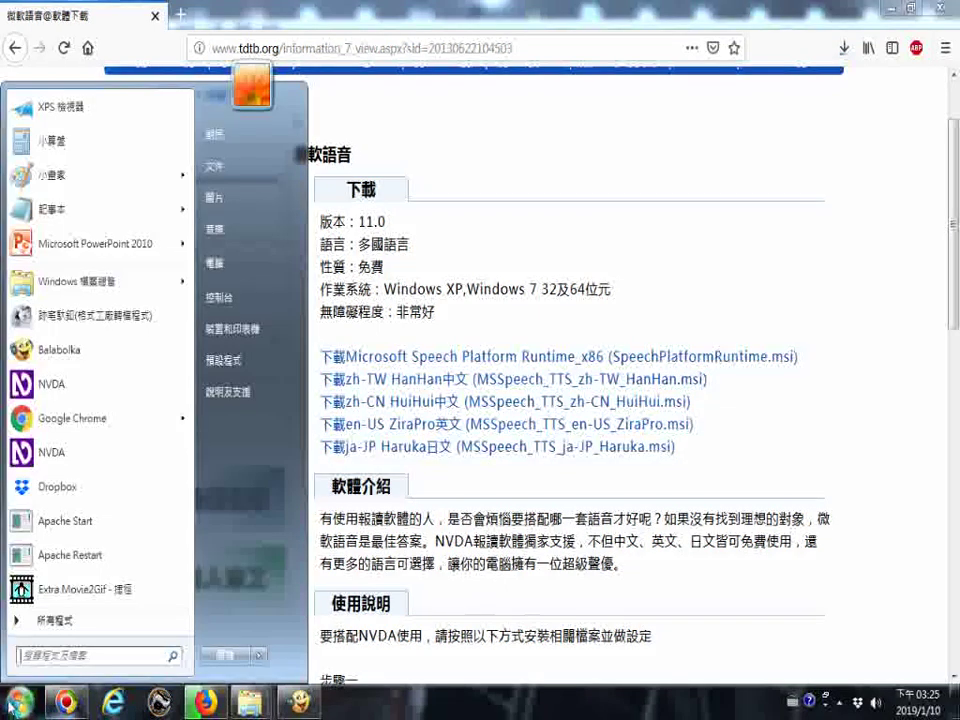
click(63, 455)
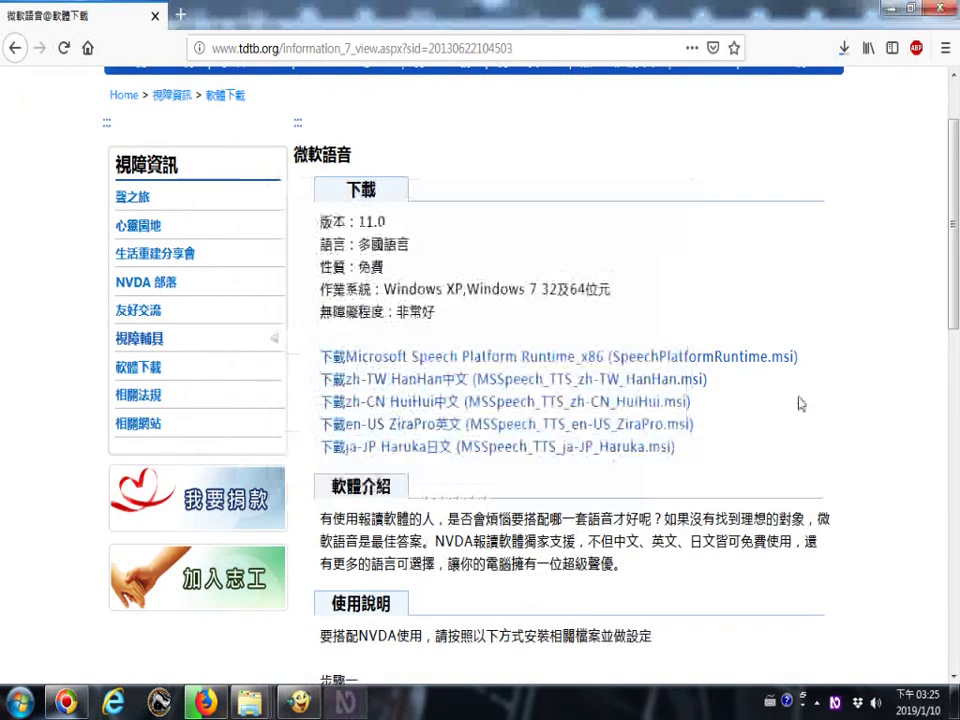
scroll(668, 337, down, 5)
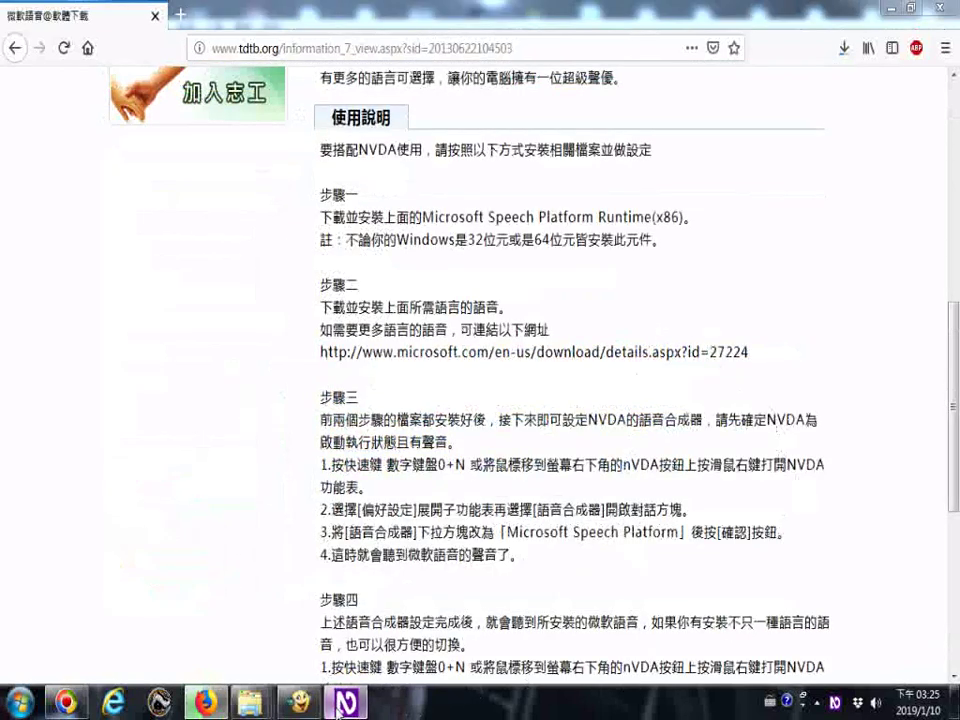
drag(385, 190, 44, 216)
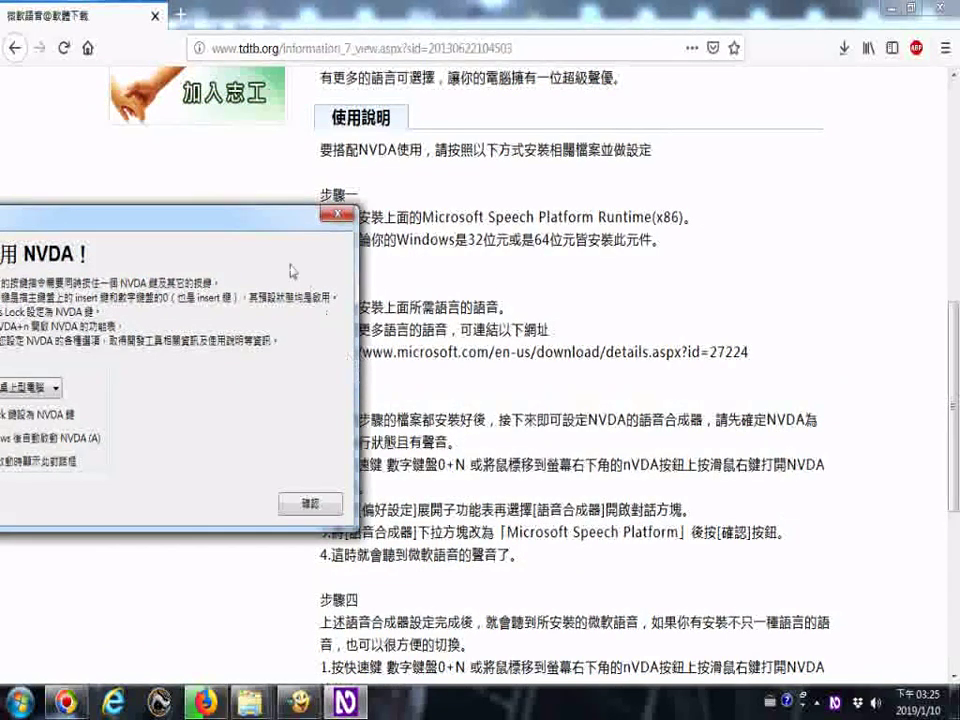
drag(264, 227, 818, 290)
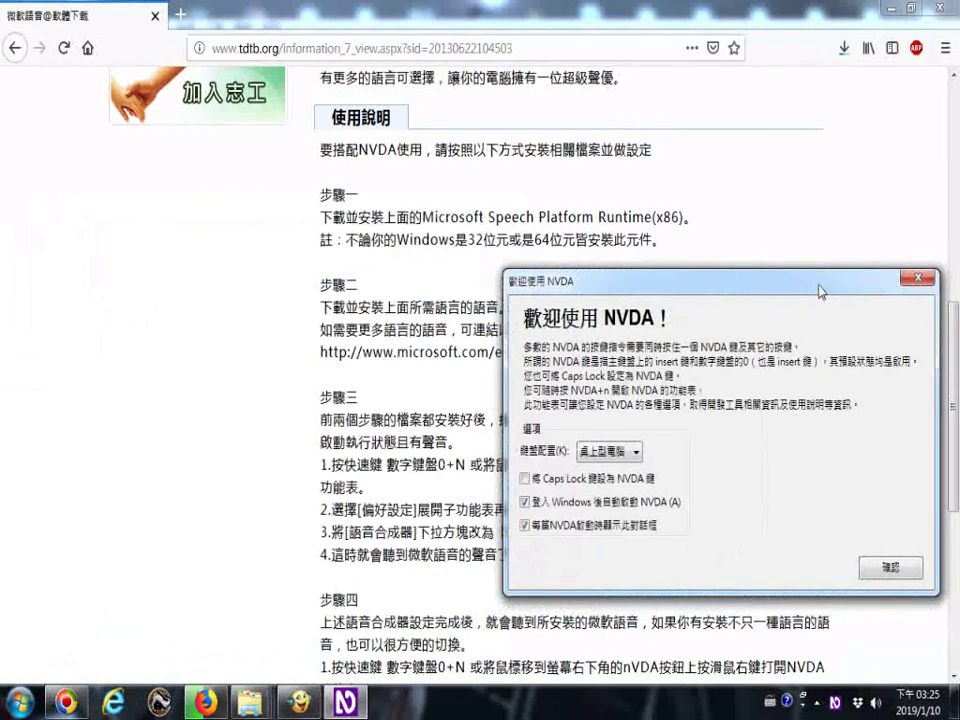
drag(818, 290, 820, 389)
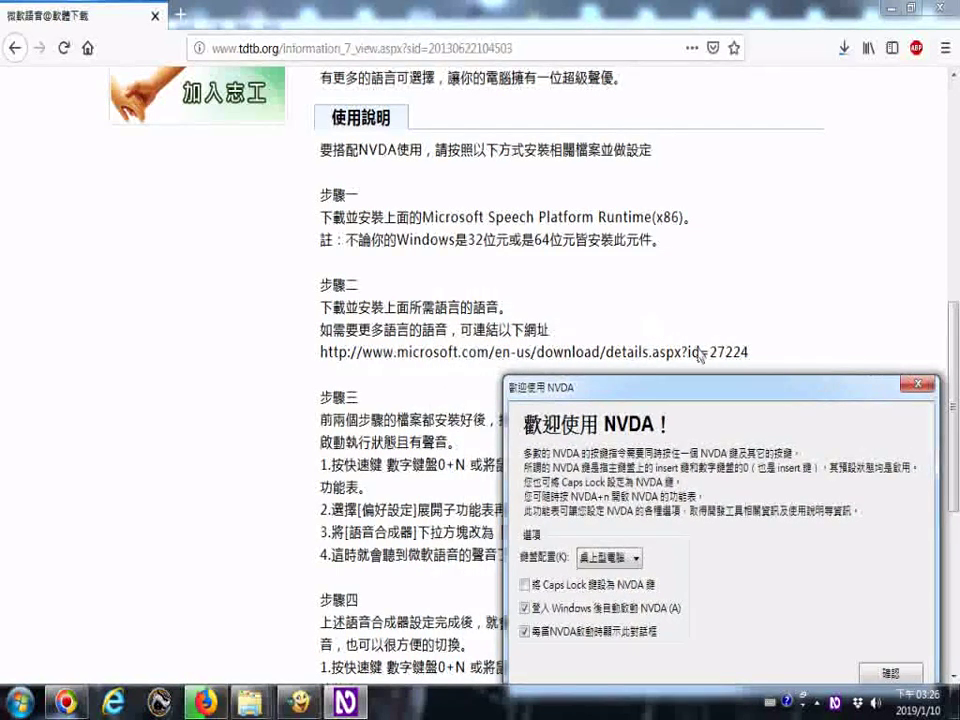
Highlight the 步驟二 note with the Microsoft download address for more voice languages, and dismiss the selection
drag(321, 330, 769, 364)
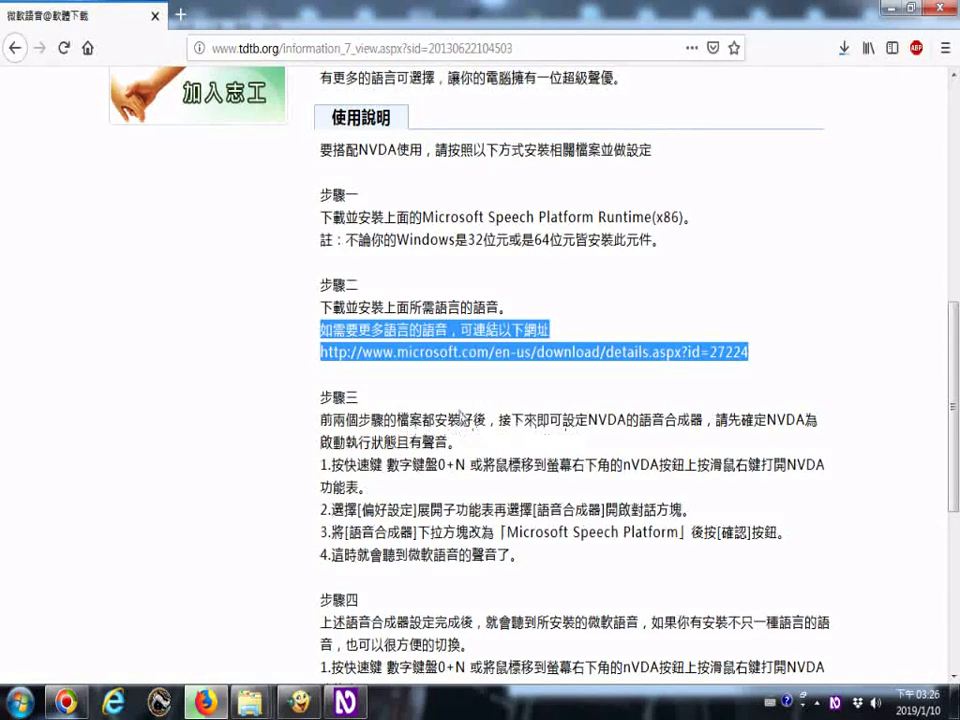
right_click(230, 318)
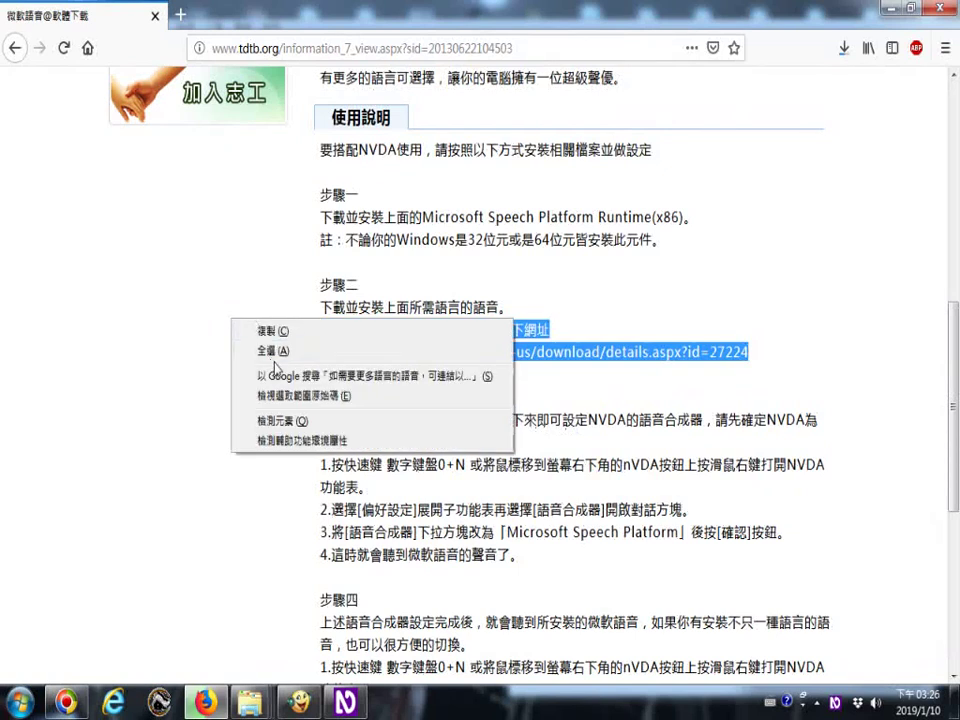
click(168, 300)
Copy the page title 微軟語音@軟體下載 from the file name suggested for saving the page, and cancel the save
right_click(170, 243)
click(185, 283)
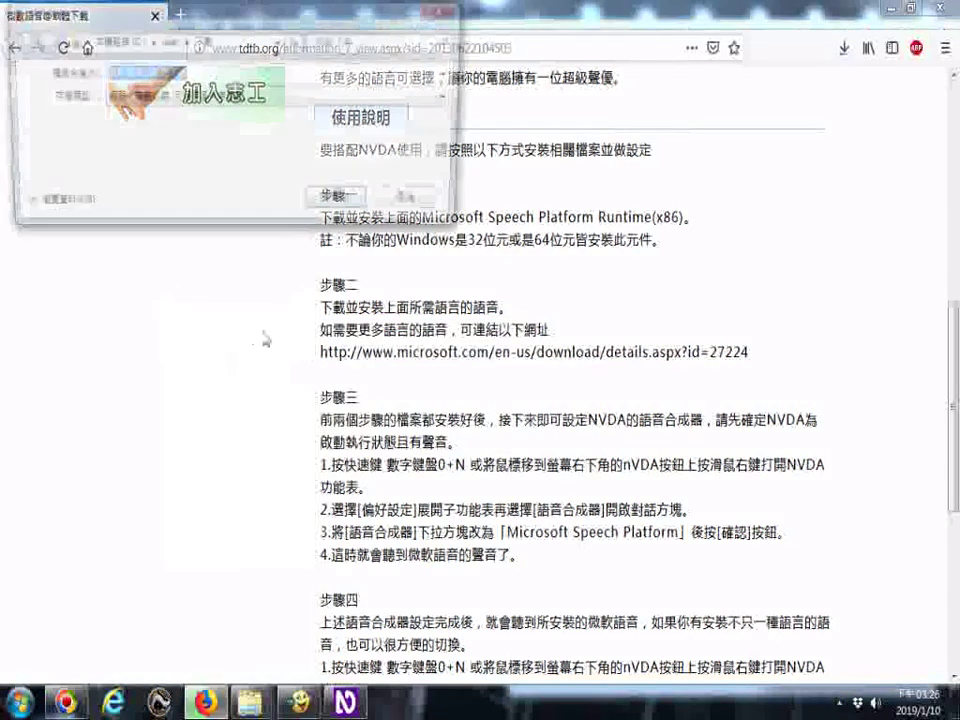
right_click(176, 77)
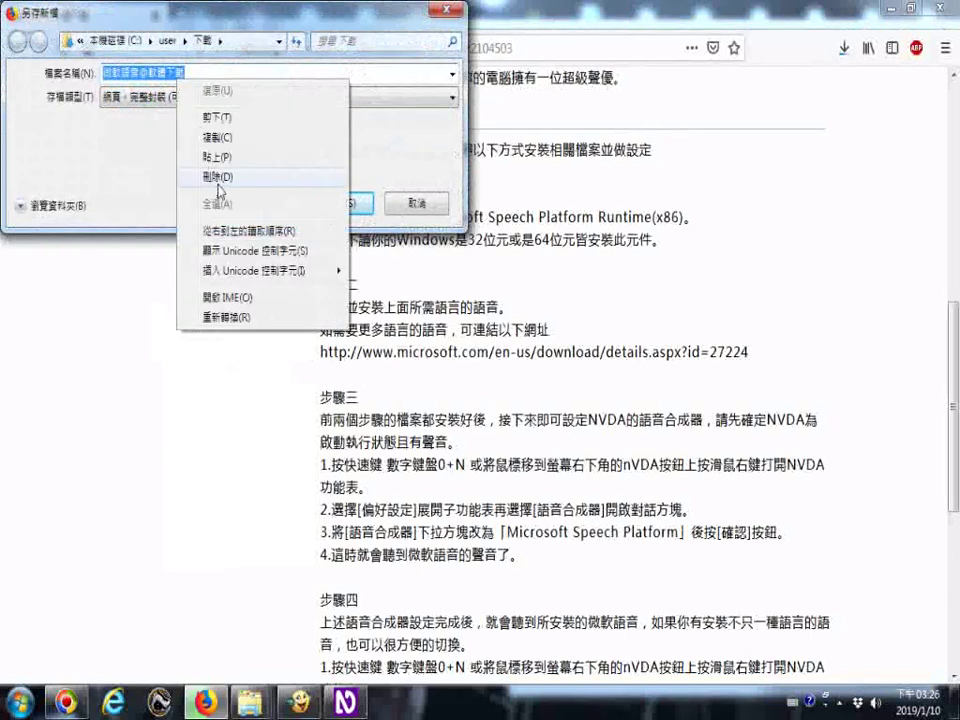
click(212, 138)
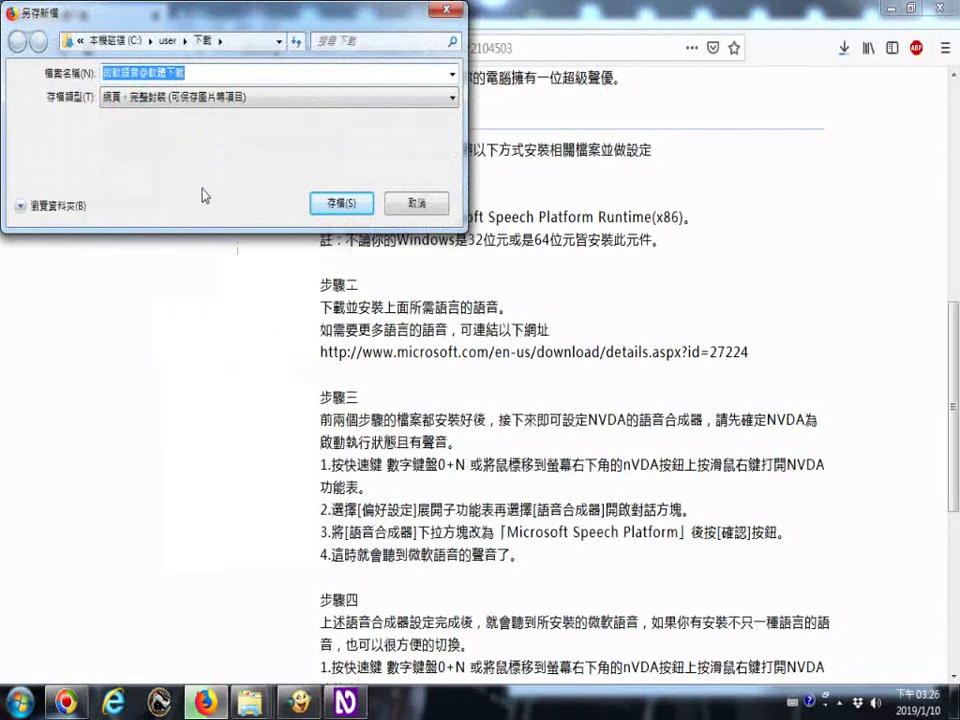
drag(225, 17, 254, 350)
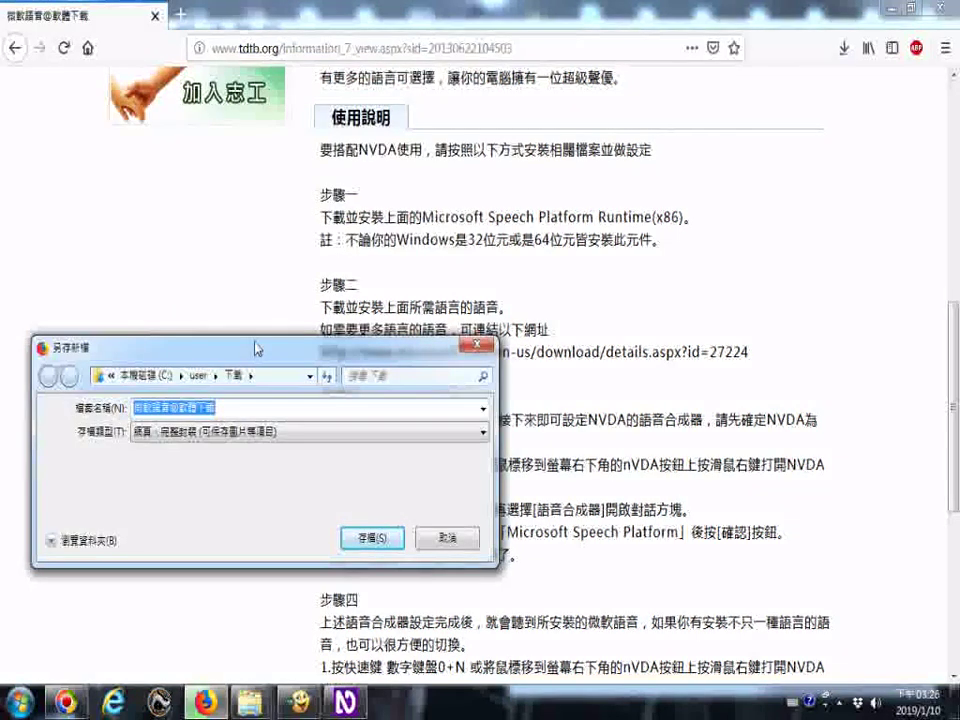
click(443, 554)
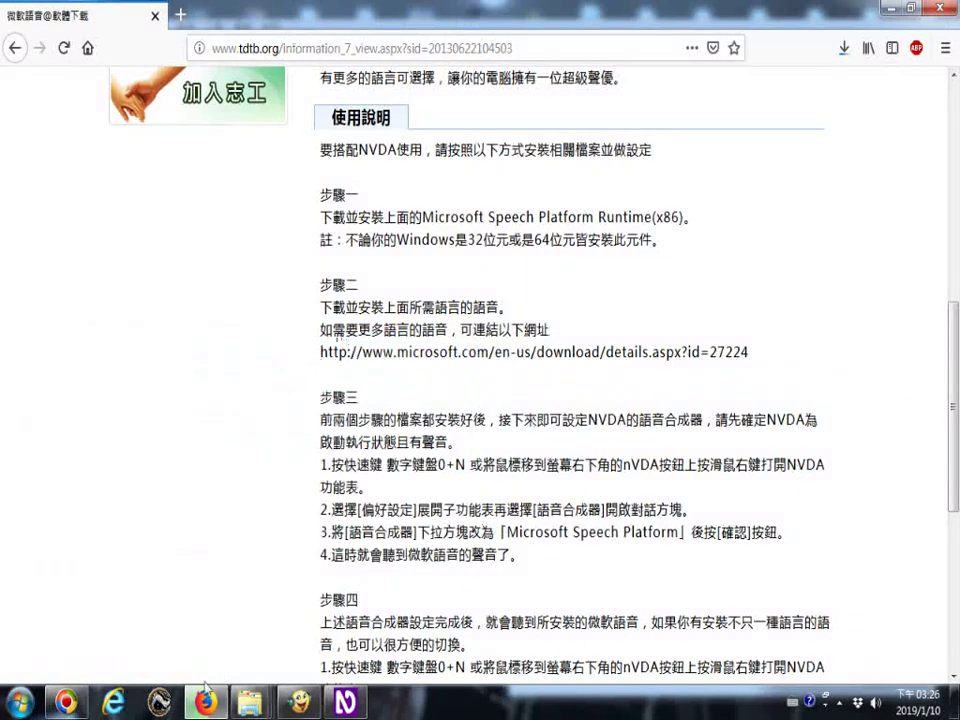
Open a new Notepad document and paste the copied page title 微軟語音@軟體下載 into it
key(super)
click(43, 206)
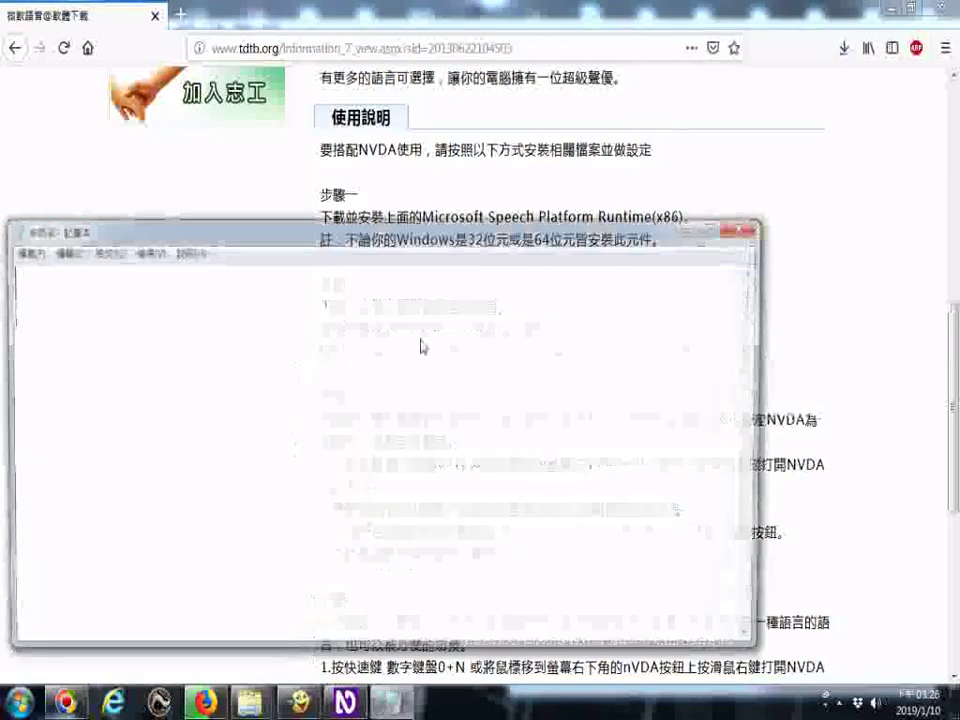
right_click(343, 392)
click(377, 463)
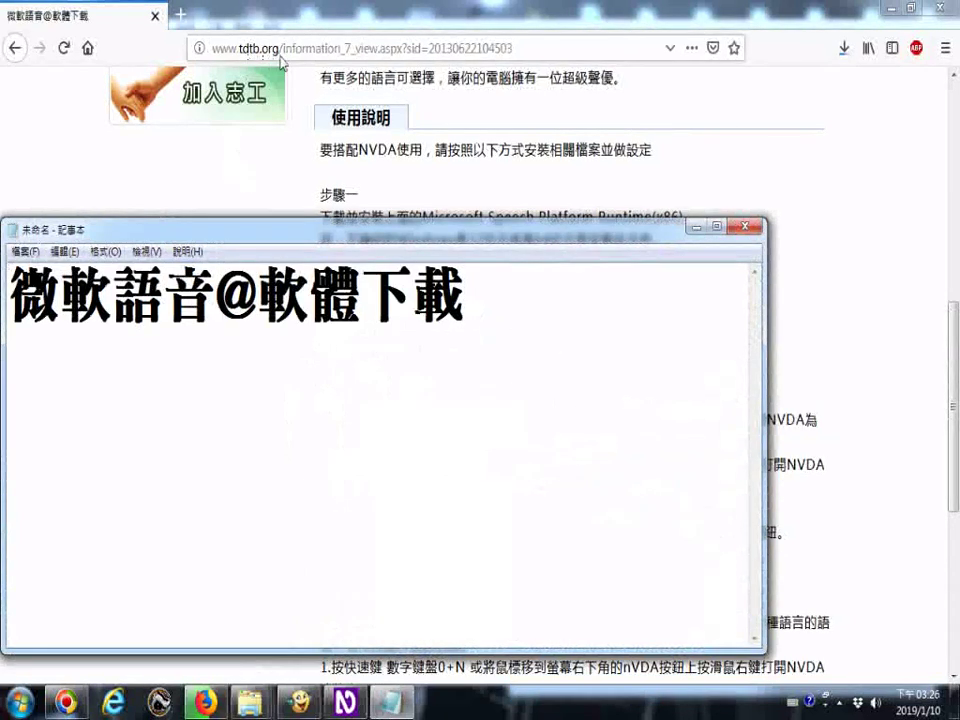
Begin saving the note as a new file, naming it with the pasted title, a leading double underscore and the date: __微軟語音@軟體下載20190110
click(33, 255)
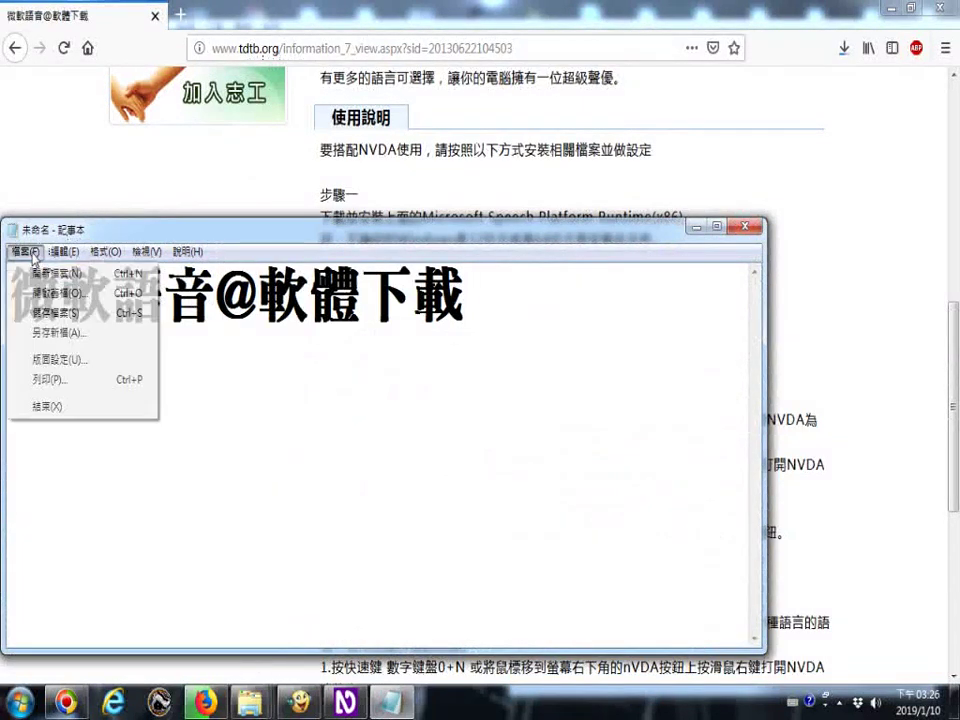
click(45, 333)
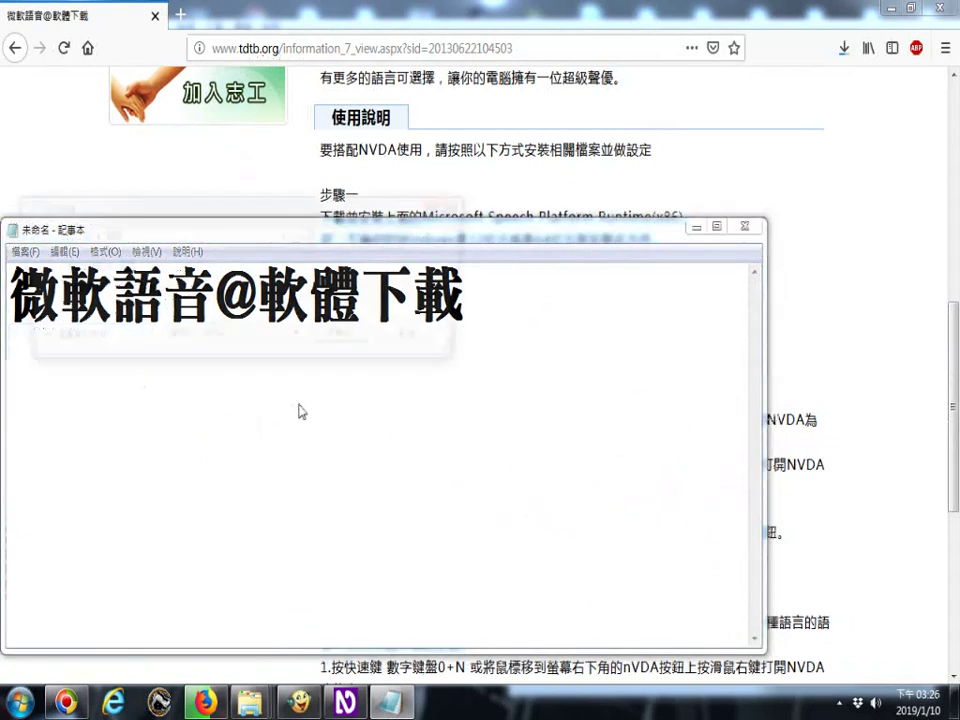
right_click(204, 272)
click(245, 350)
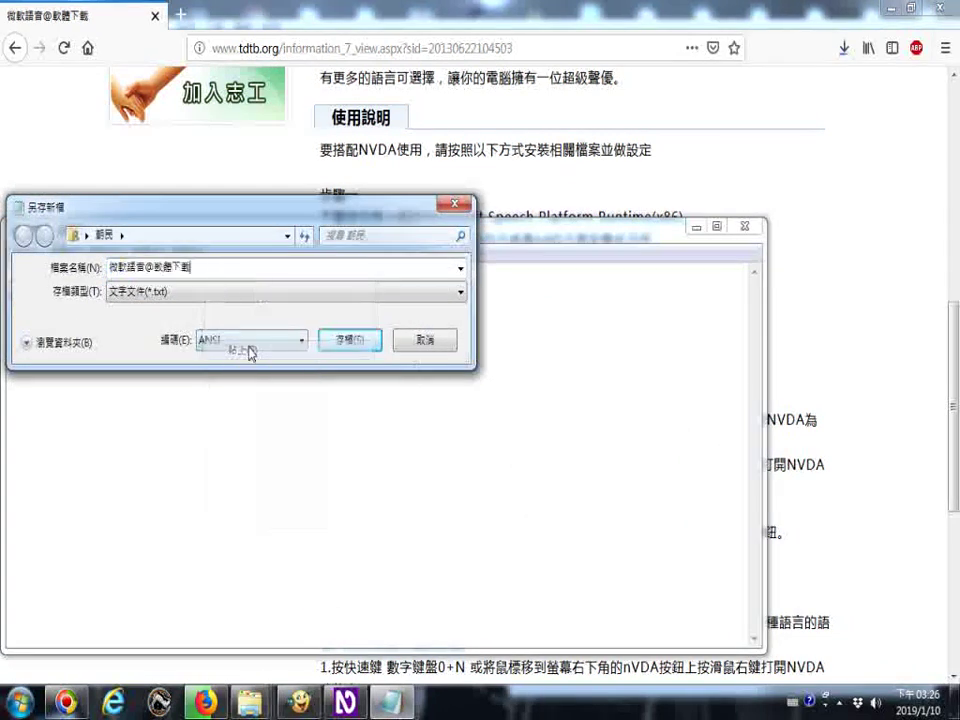
text(20190109)
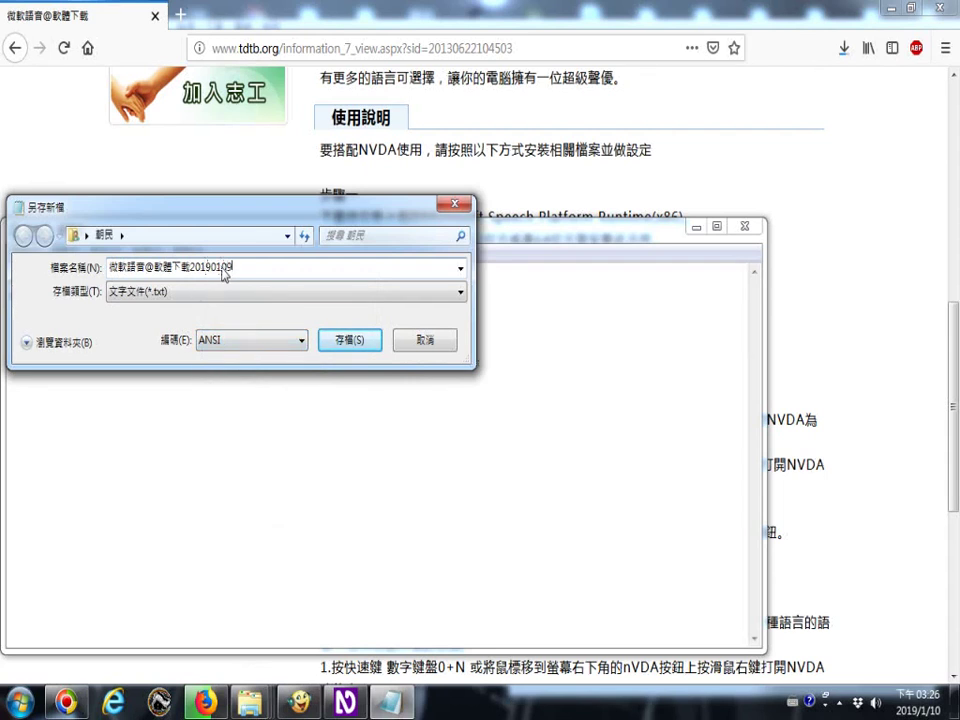
drag(221, 268, 253, 263)
key(Home)
text(_)
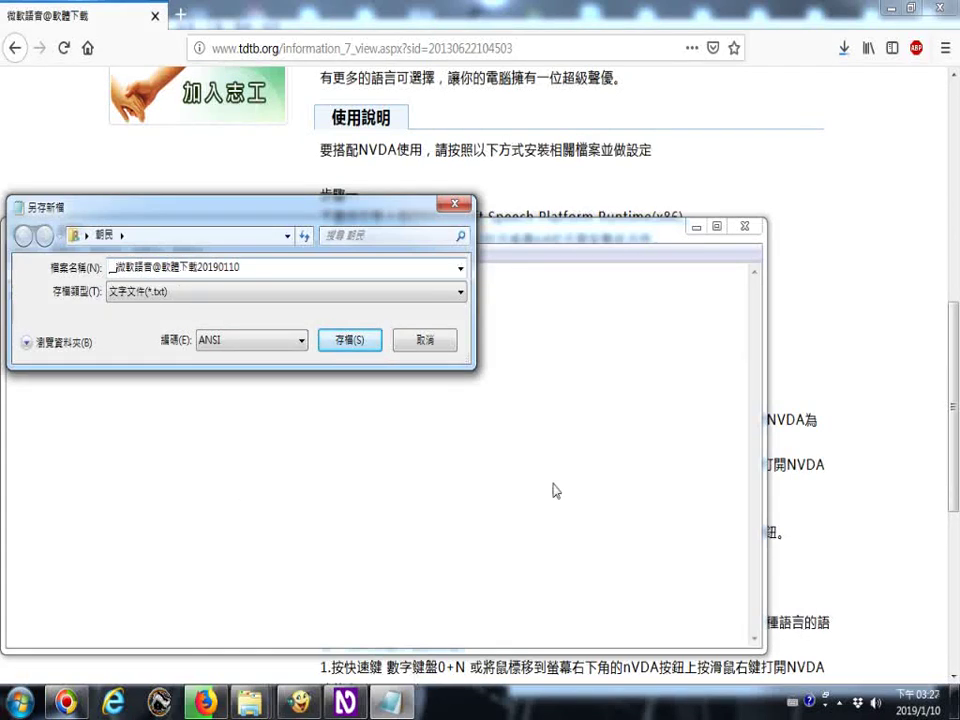
Copy the 2013 台灣數位有聲書推展學會 copyright and telephone line from the footer of the Firefox page
click(64, 140)
scroll(606, 508, down, 10)
drag(352, 639, 627, 650)
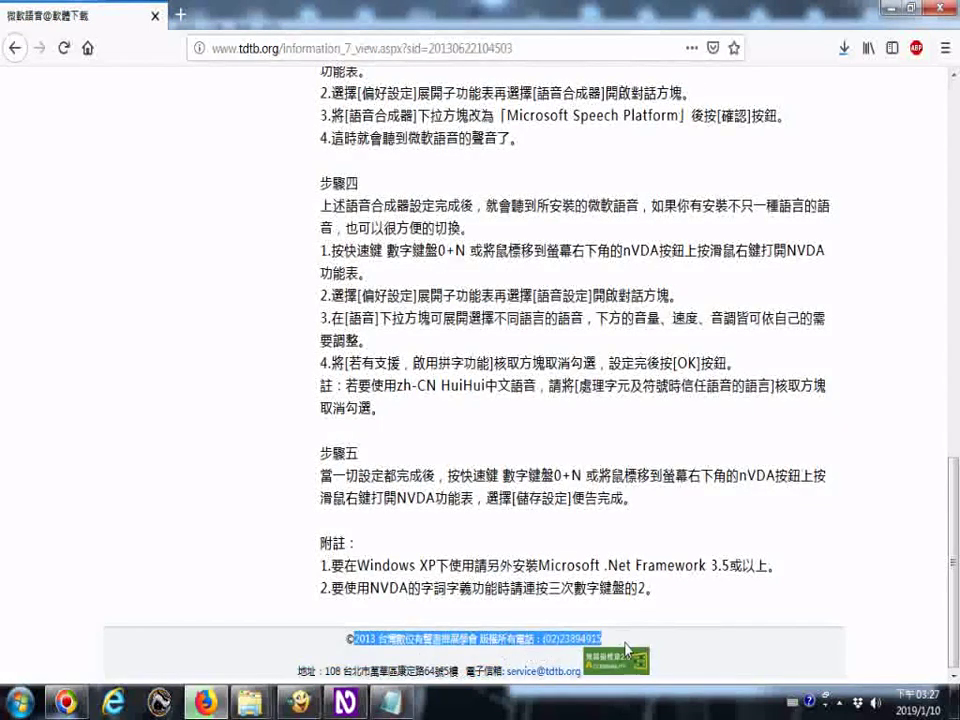
right_click(546, 634)
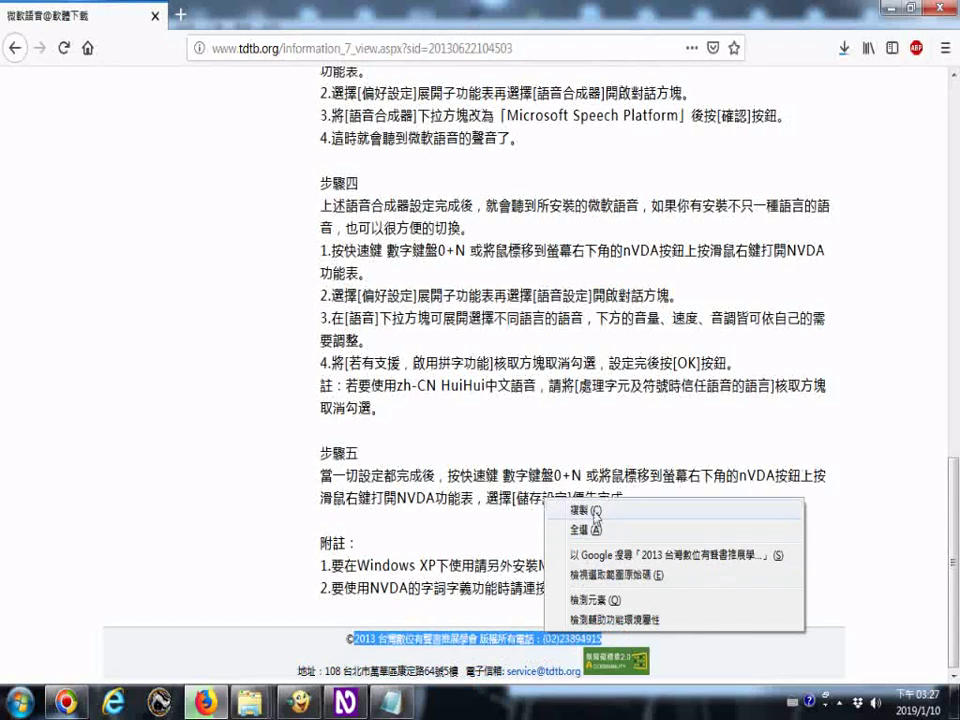
click(596, 511)
Insert the copied footer line between the title and the date in Notepad's file name, separating the parts with underscores
key(alt+Tab)
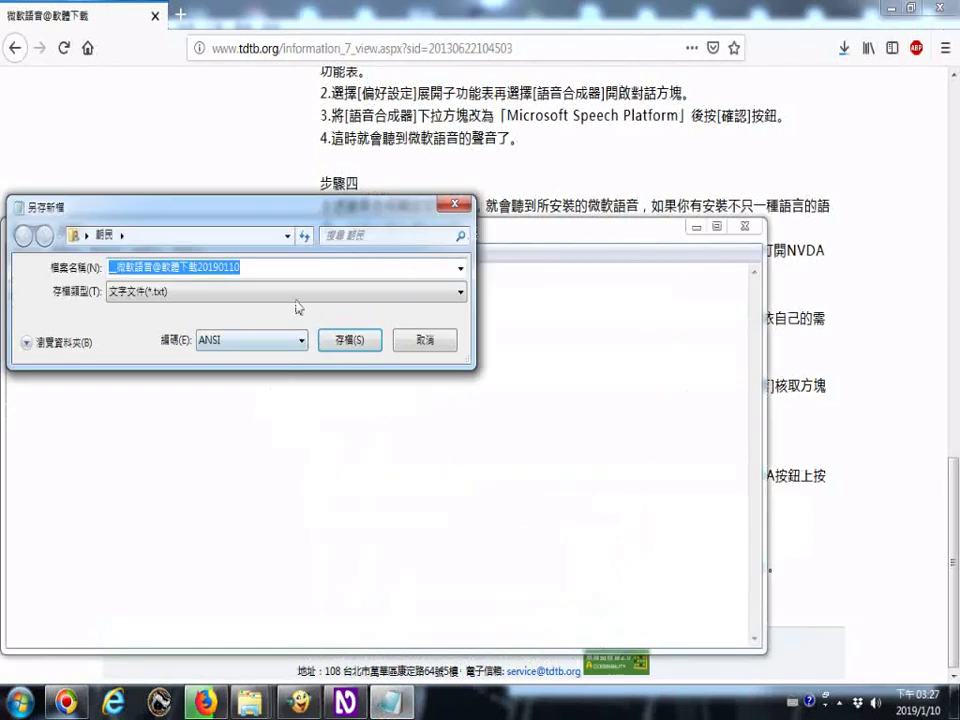
right_click(279, 270)
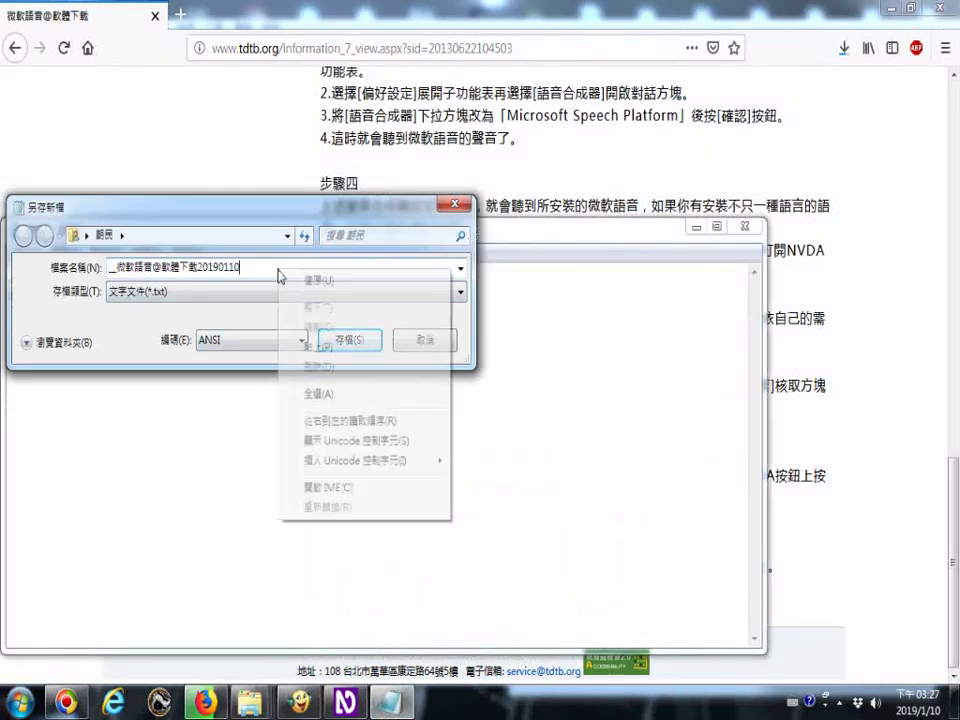
click(198, 277)
right_click(198, 272)
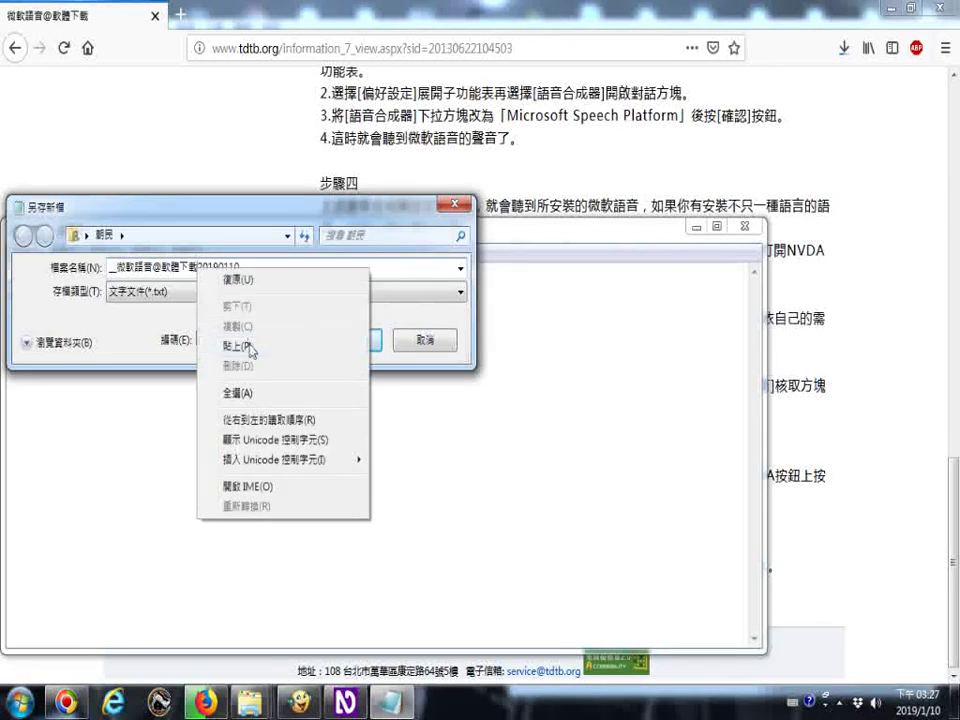
click(250, 342)
click(197, 274)
text(_)
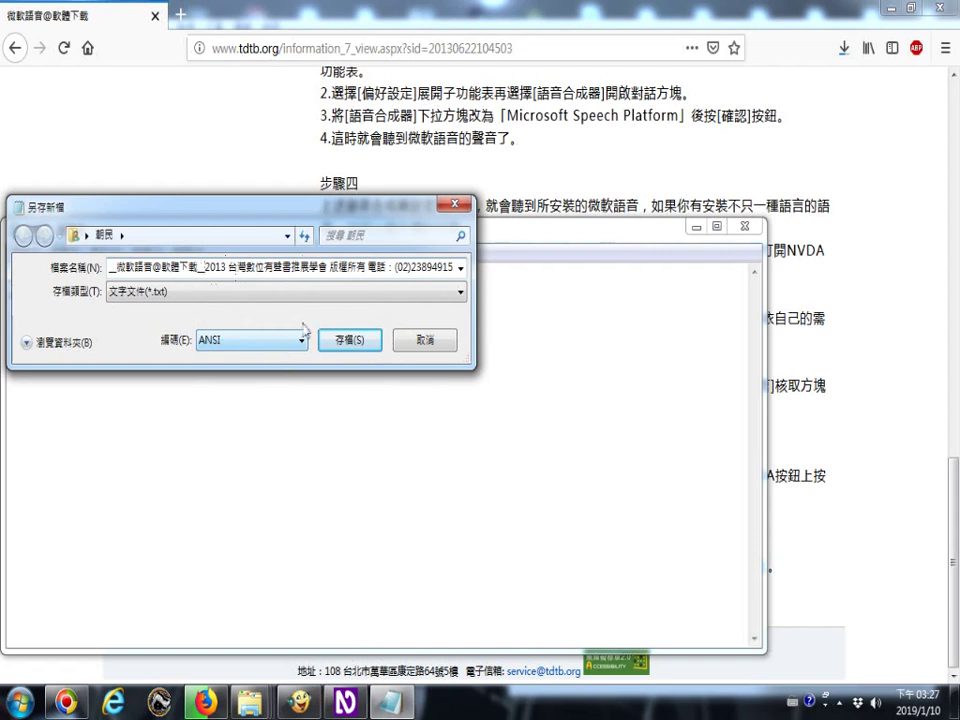
drag(453, 267, 476, 266)
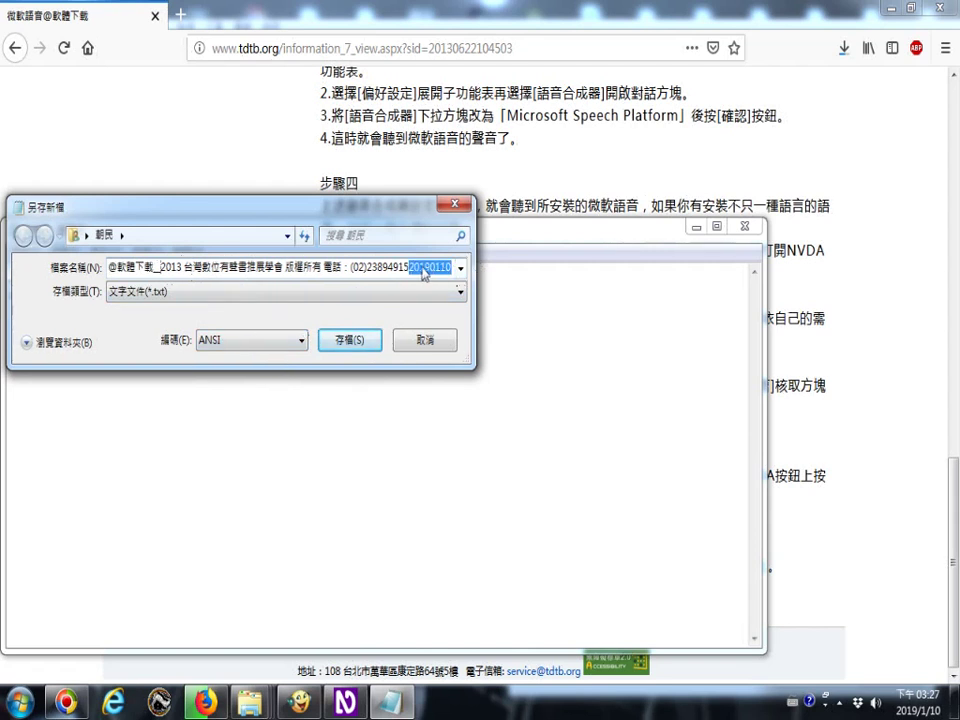
click(408, 270)
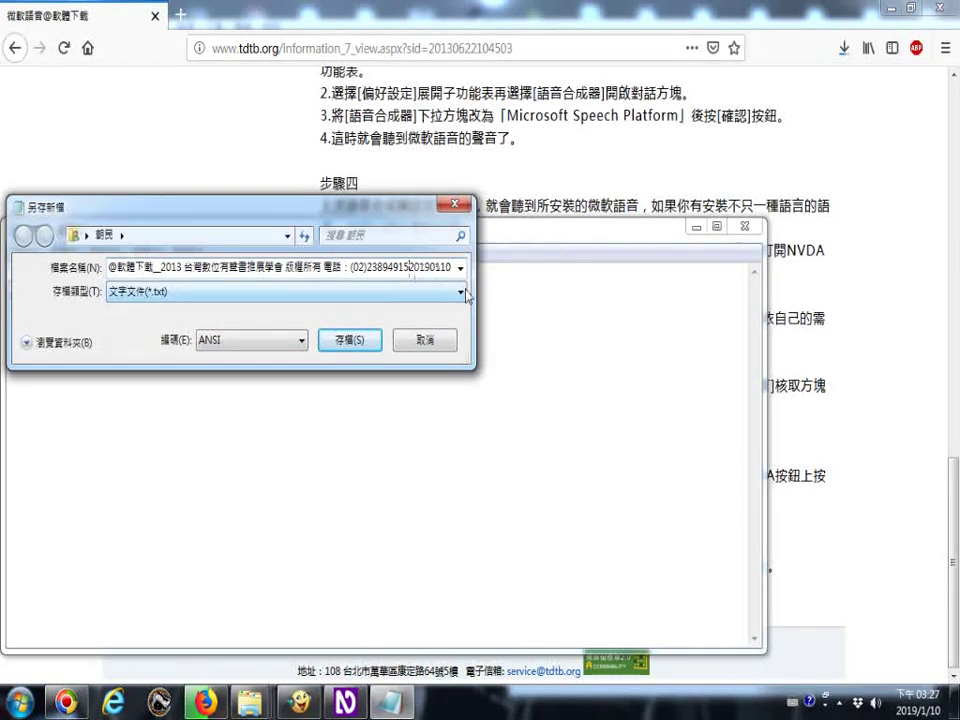
text(__)
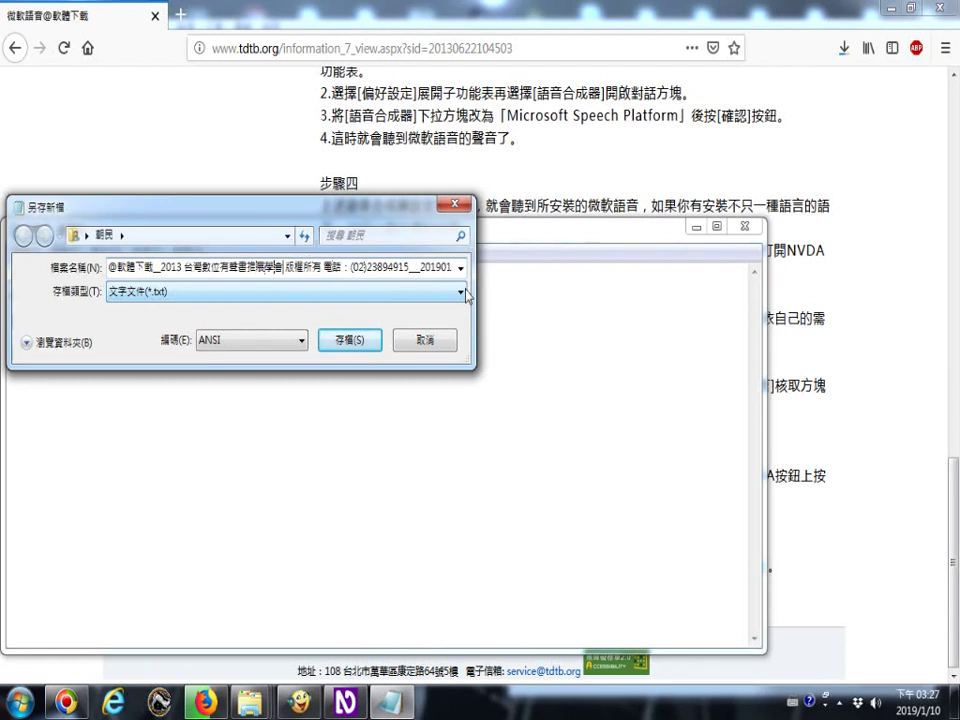
Add (推薦免費軟體) directly after 台灣數位有聲書推展學會 in the file name
key(ctrl+space)
text(i4vu)
text(0)
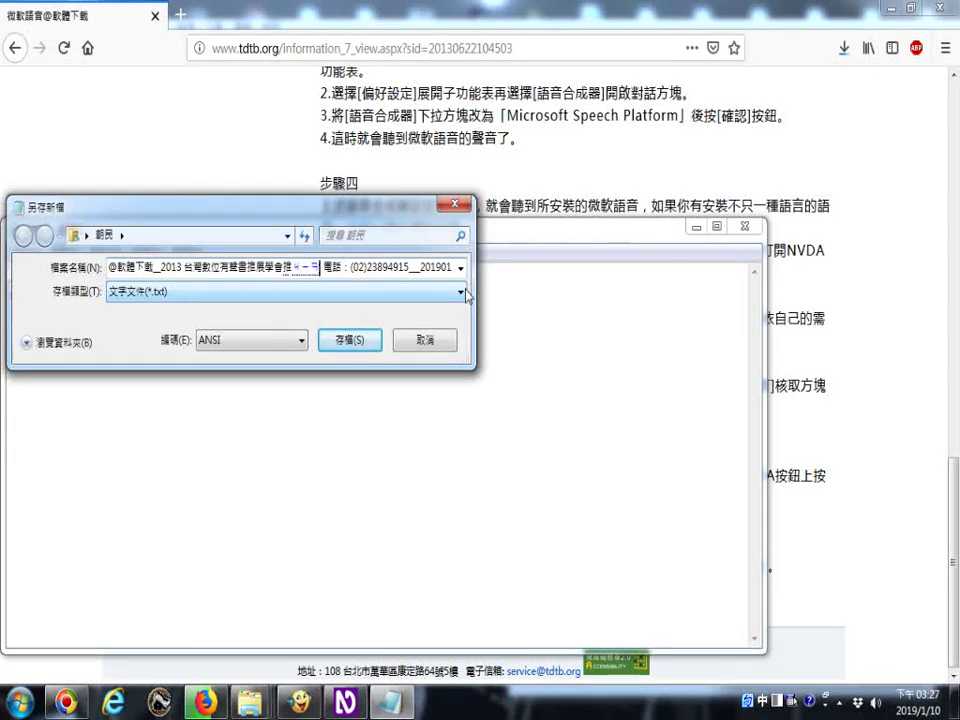
text(3)
key(Return)
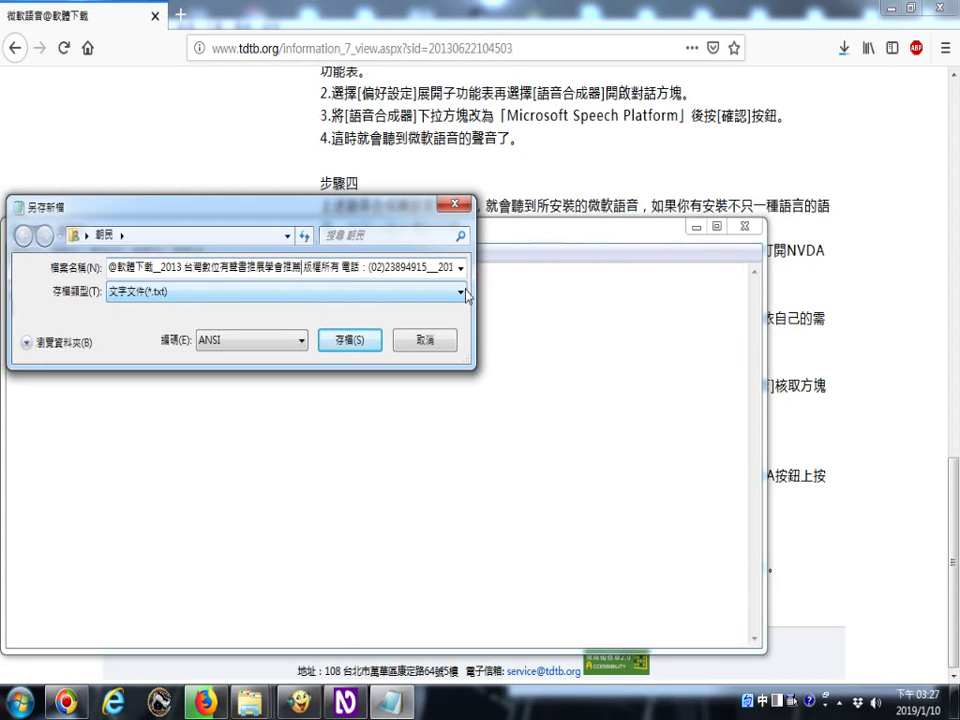
text(au03o4nj03wu3)
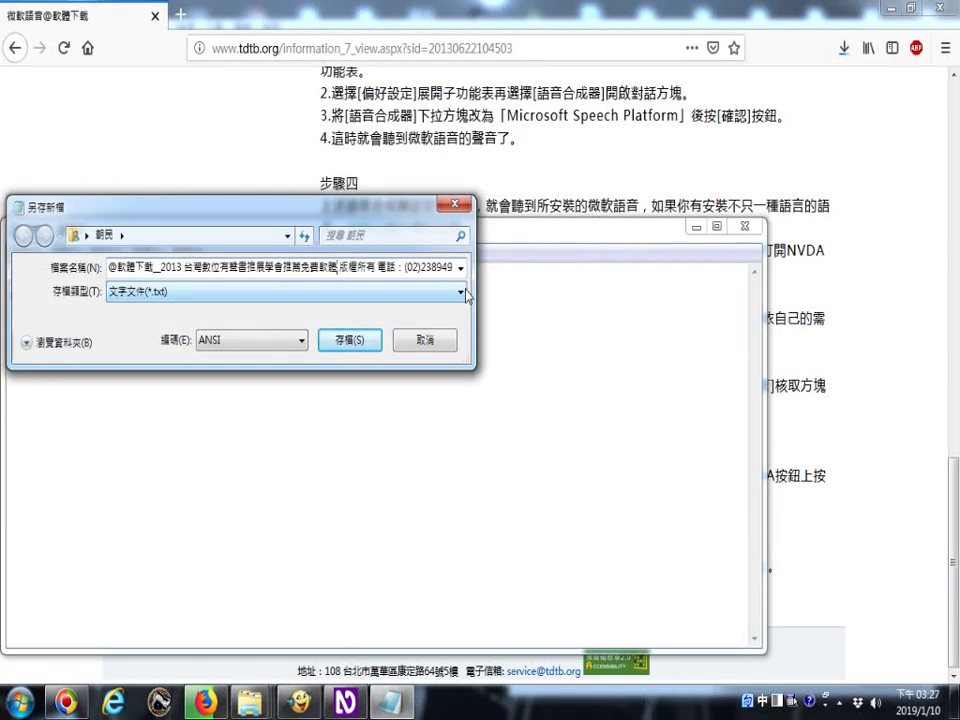
key(Return)
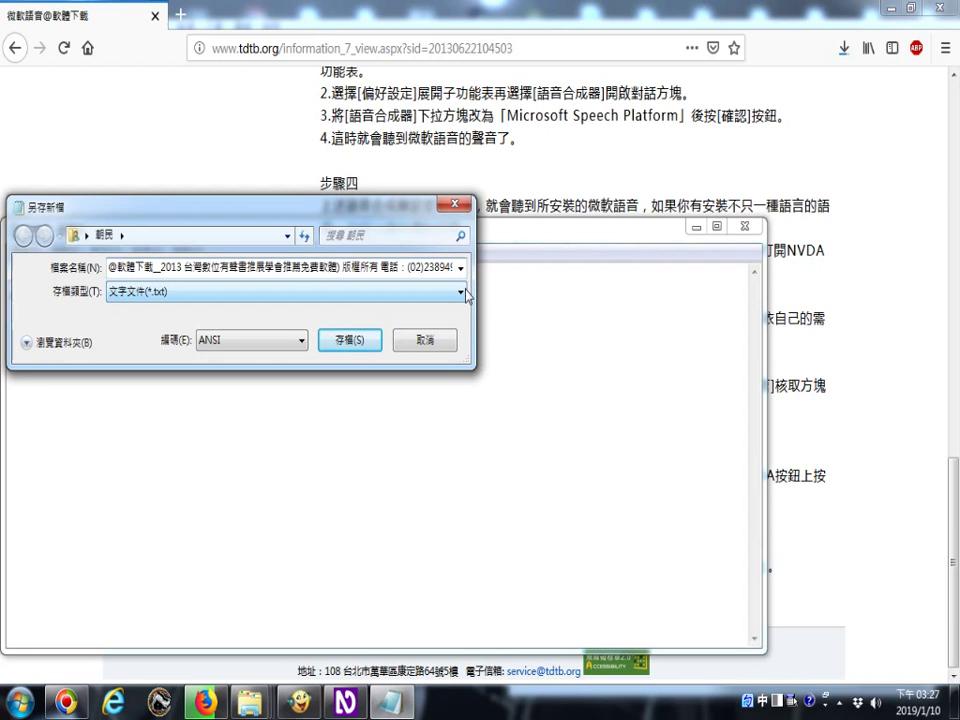
text(()
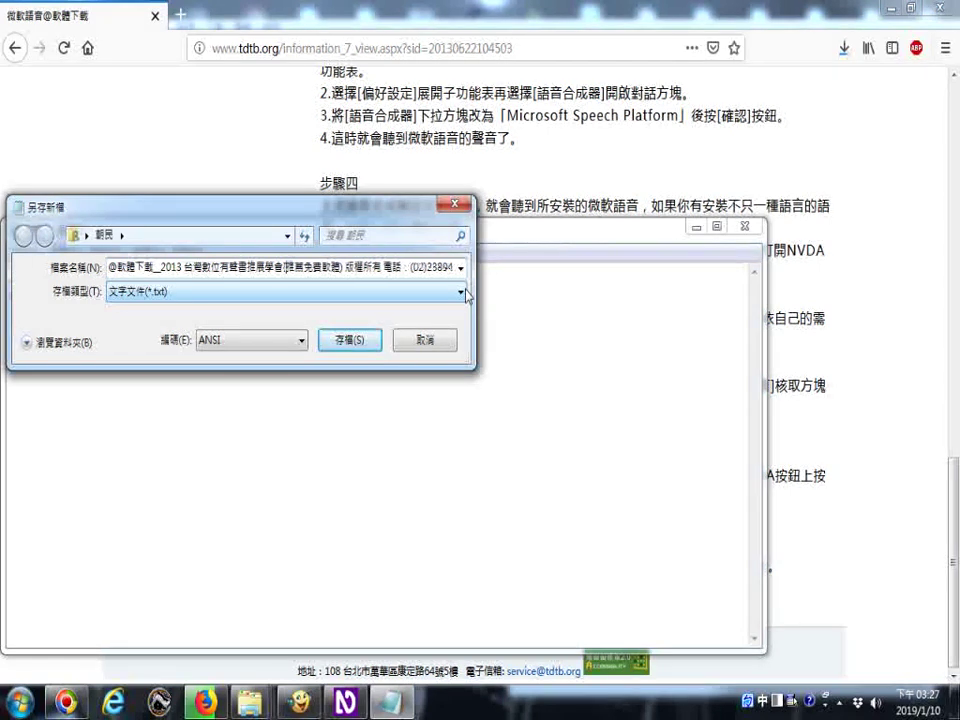
Save the text file with Unicode encoding and move the Notepad window clear of the browser's address
click(282, 346)
click(275, 372)
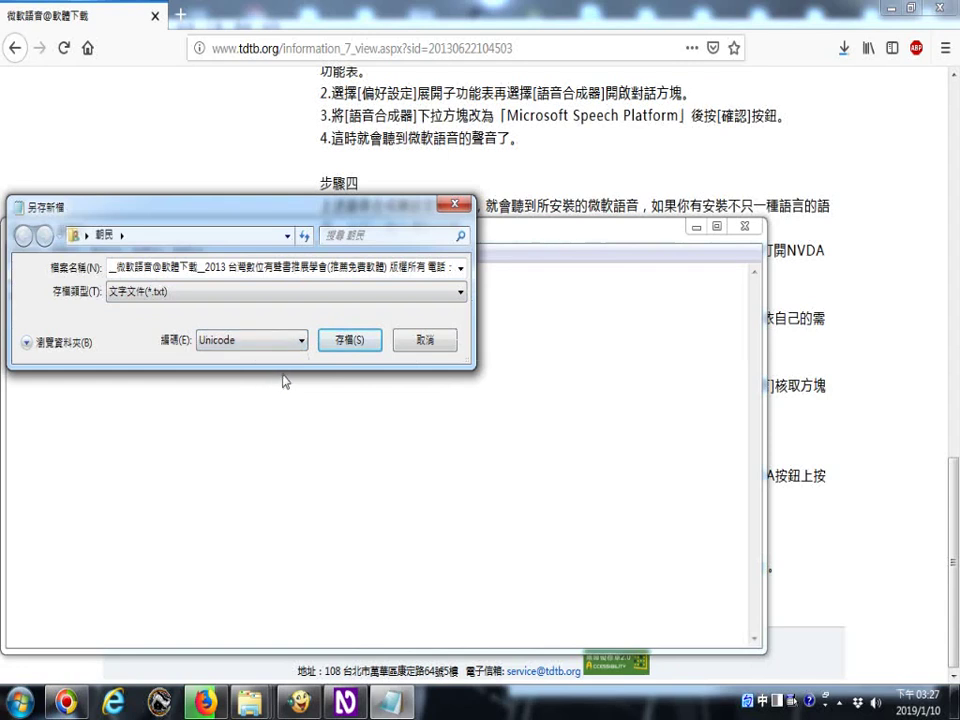
click(350, 340)
drag(399, 228, 515, 239)
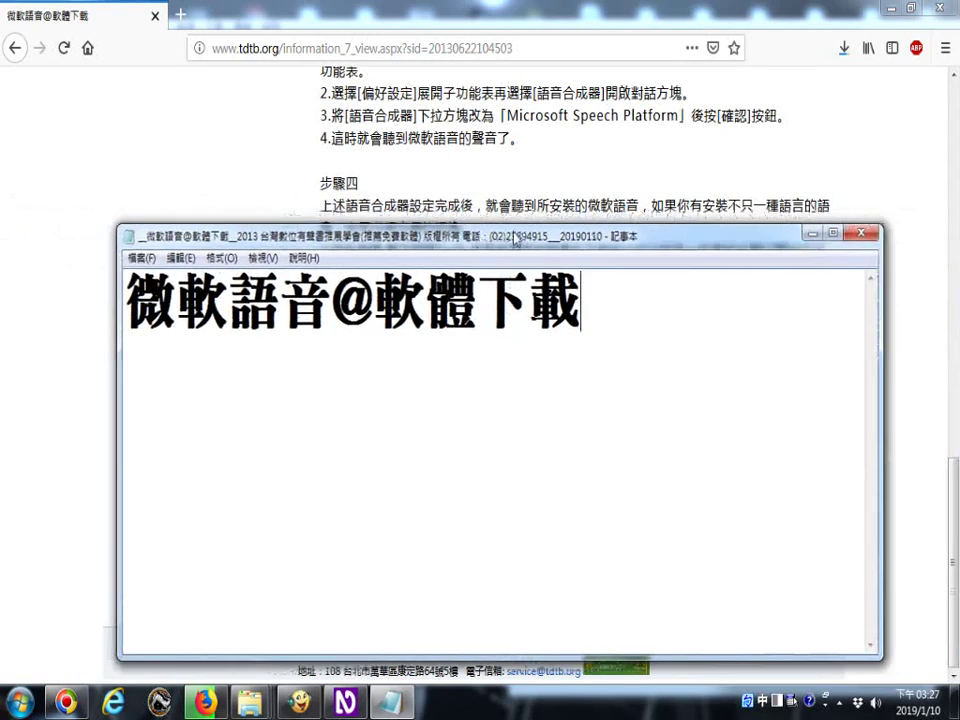
Copy the download page's web address from Firefox and paste it on a new line below the title in Notepad
click(336, 50)
key(ctrl+c)
right_click(340, 48)
click(375, 101)
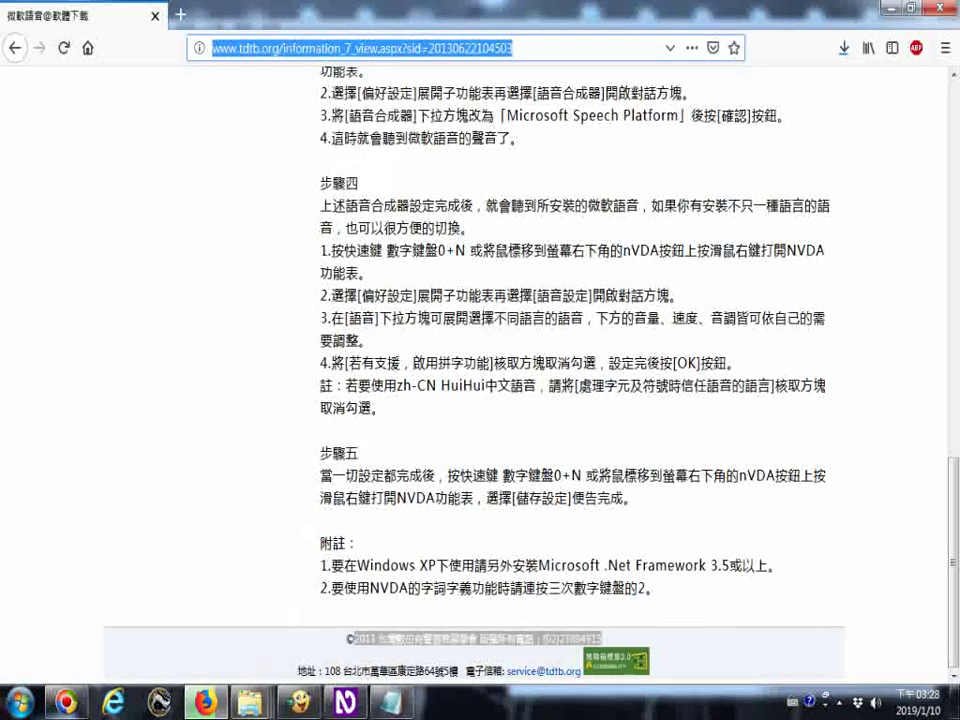
click(390, 703)
key(Return)
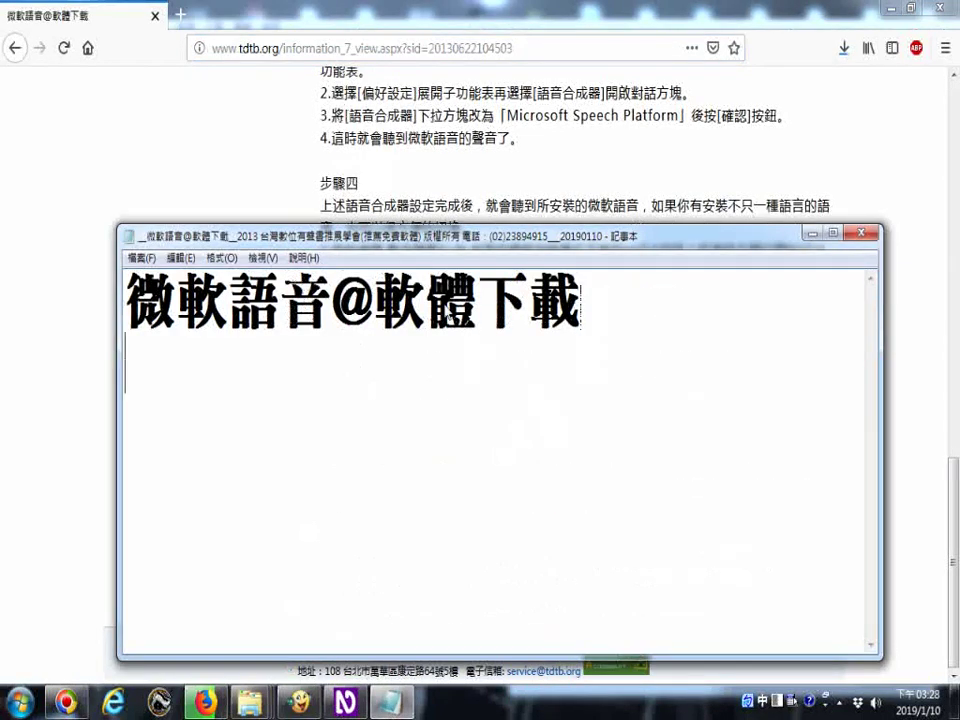
right_click(429, 392)
click(437, 480)
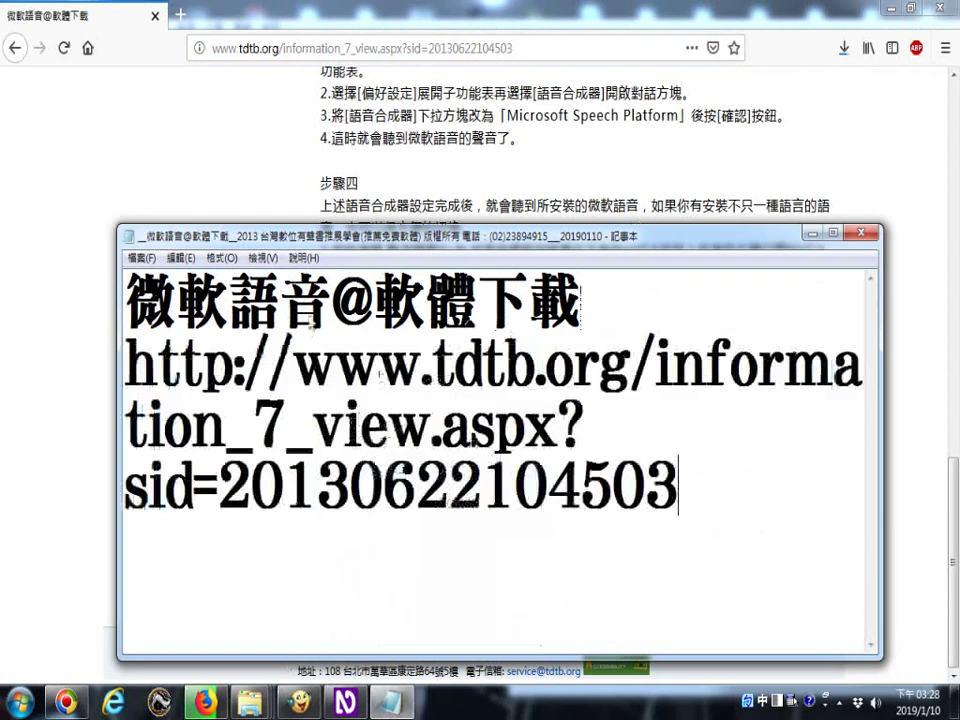
Save the note with the added web address and minimize Notepad to return to the instructions page
click(141, 257)
click(170, 322)
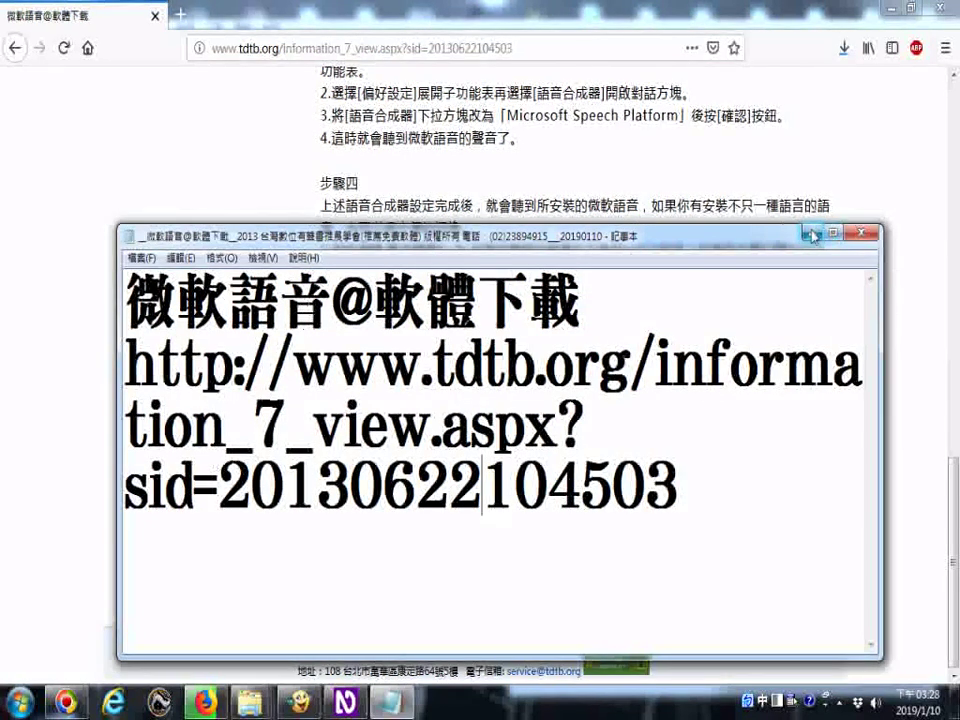
click(810, 233)
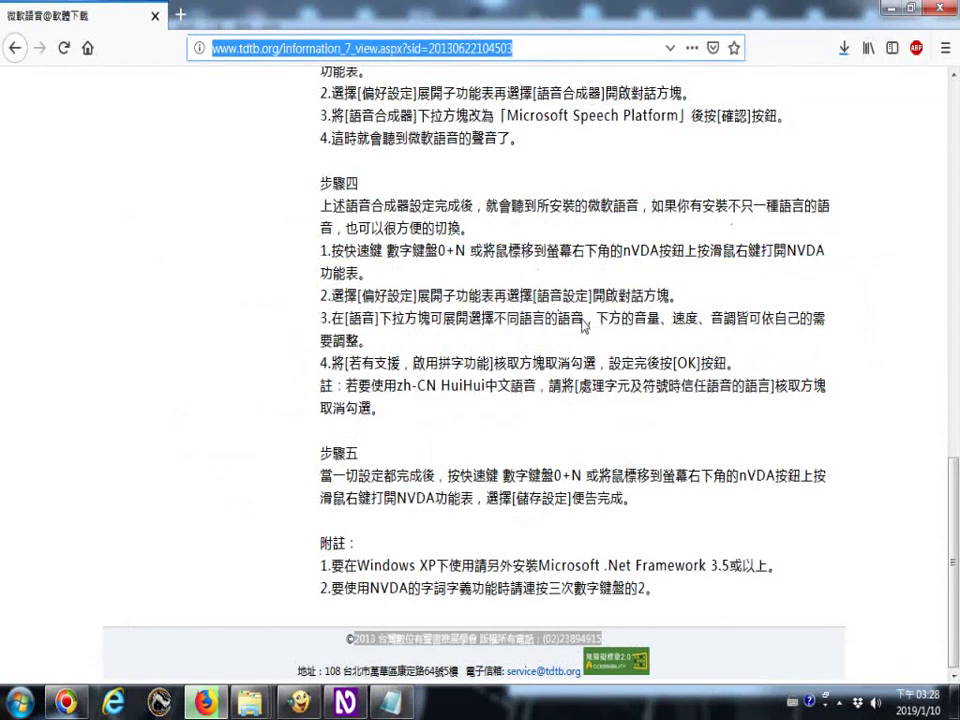
Open NVDA's preference settings at the 語音 category, with the dialog moved aside from the web page's instructions
right_click(347, 705)
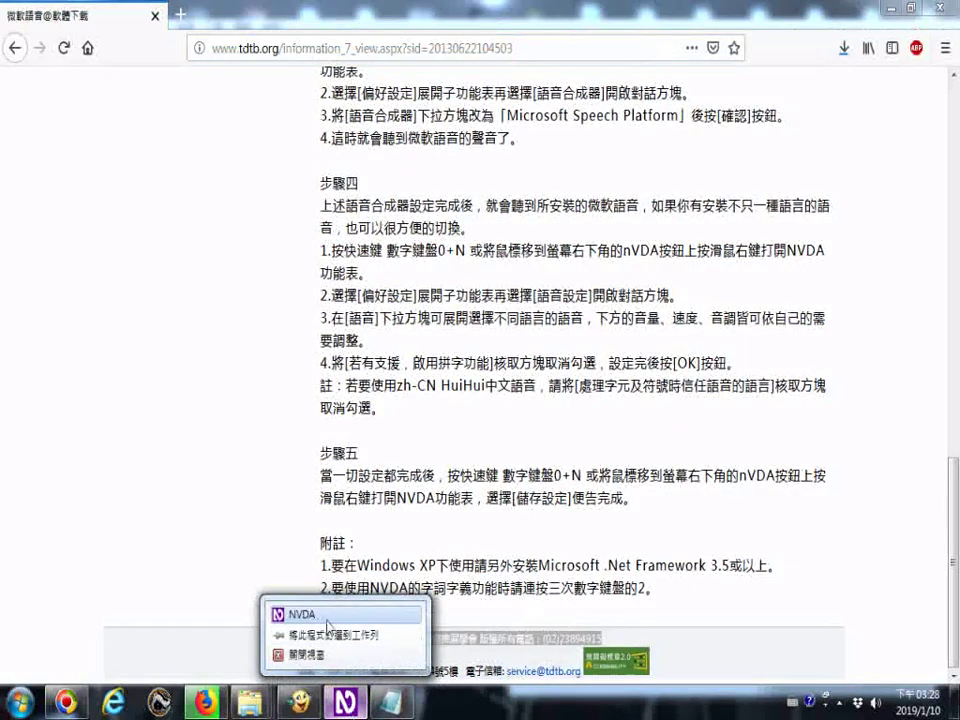
click(327, 618)
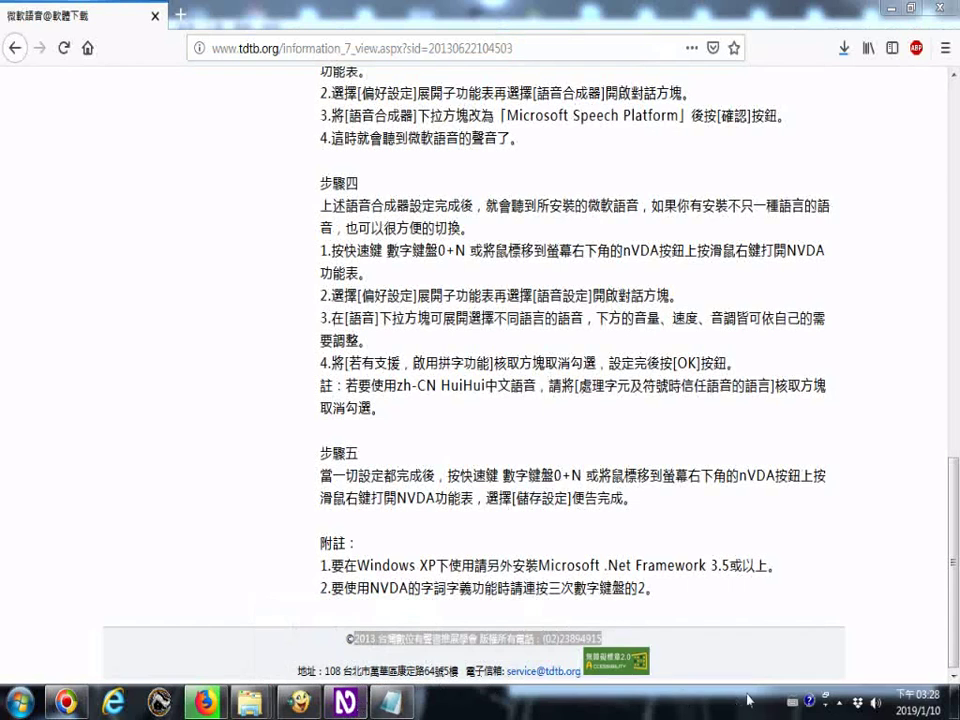
click(839, 702)
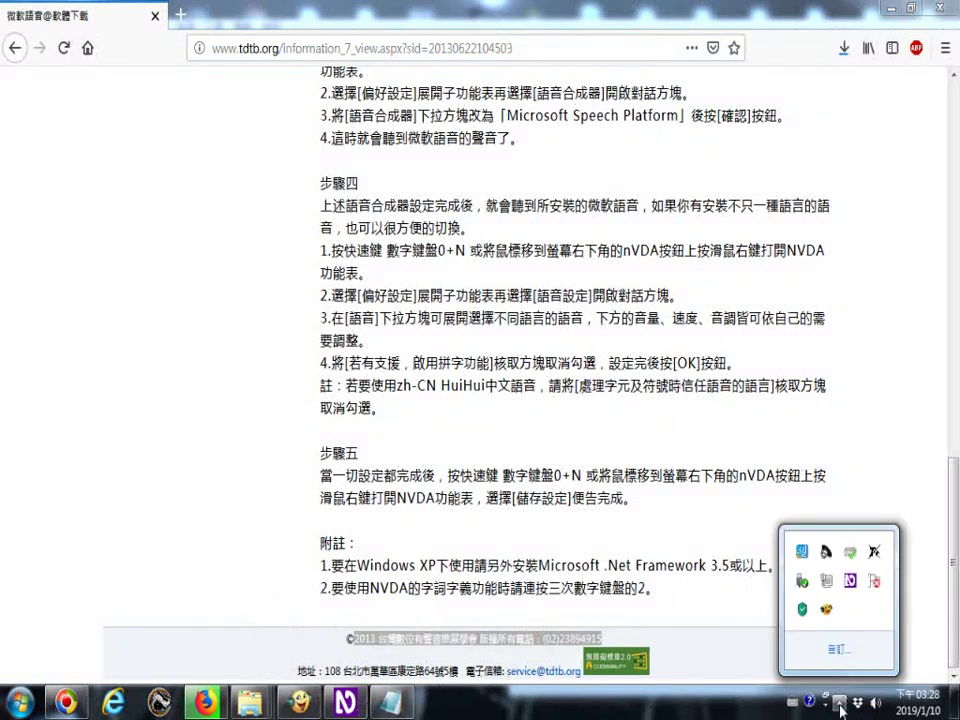
right_click(851, 583)
mouse_move(829, 368)
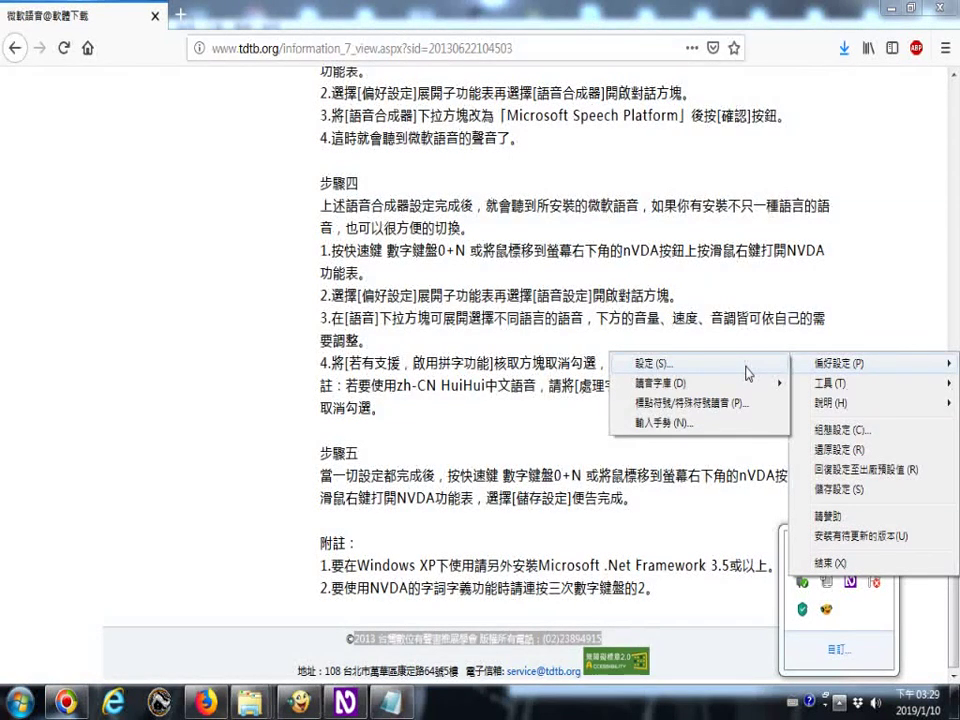
click(746, 373)
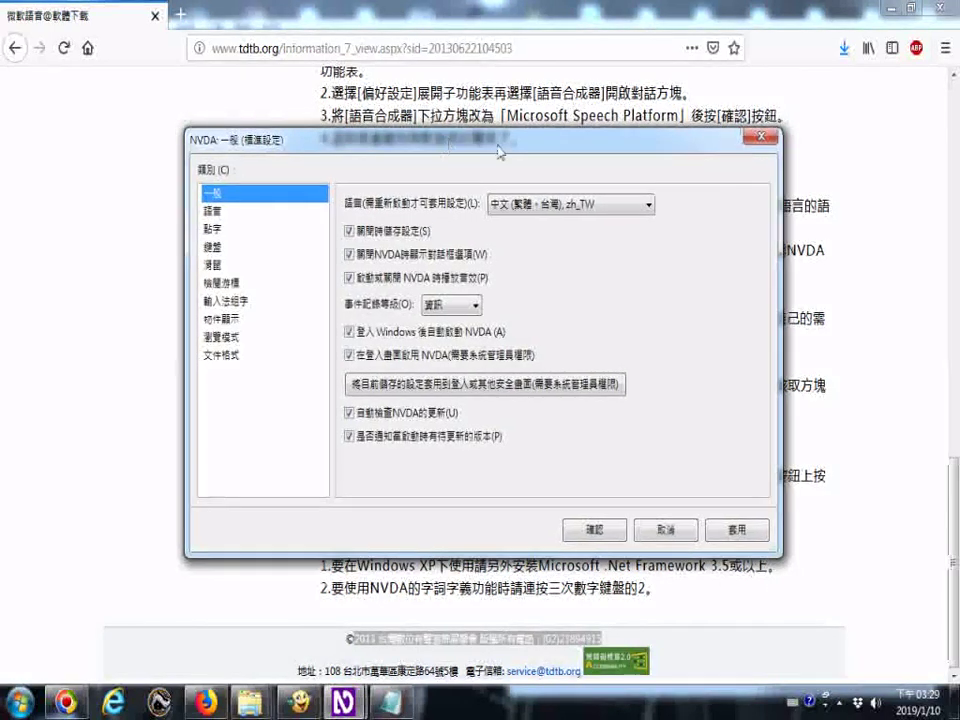
drag(498, 150, 740, 353)
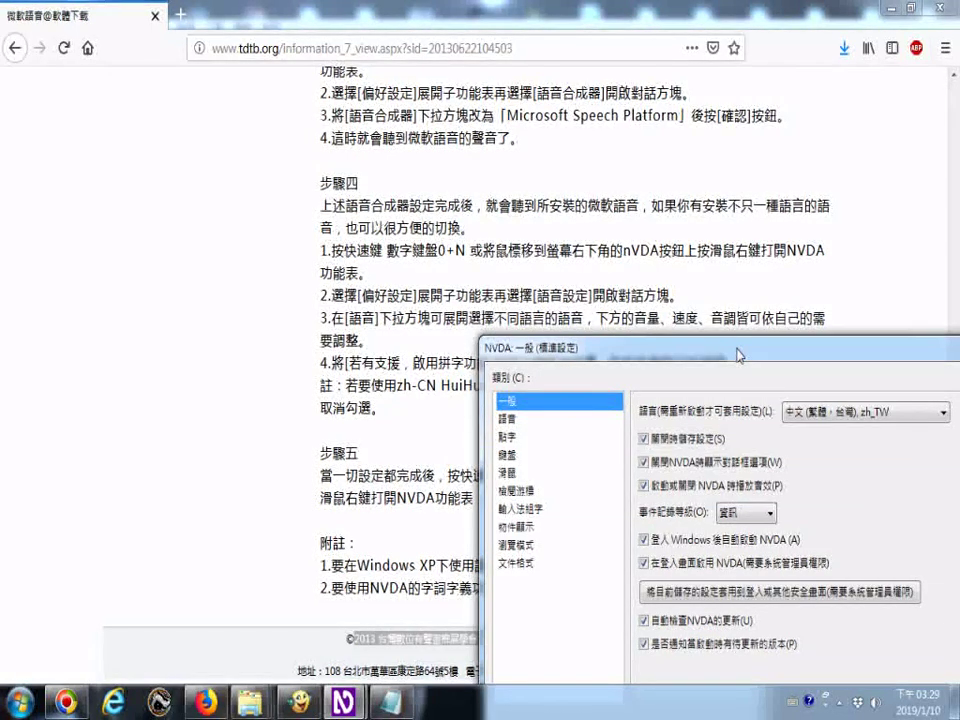
click(507, 419)
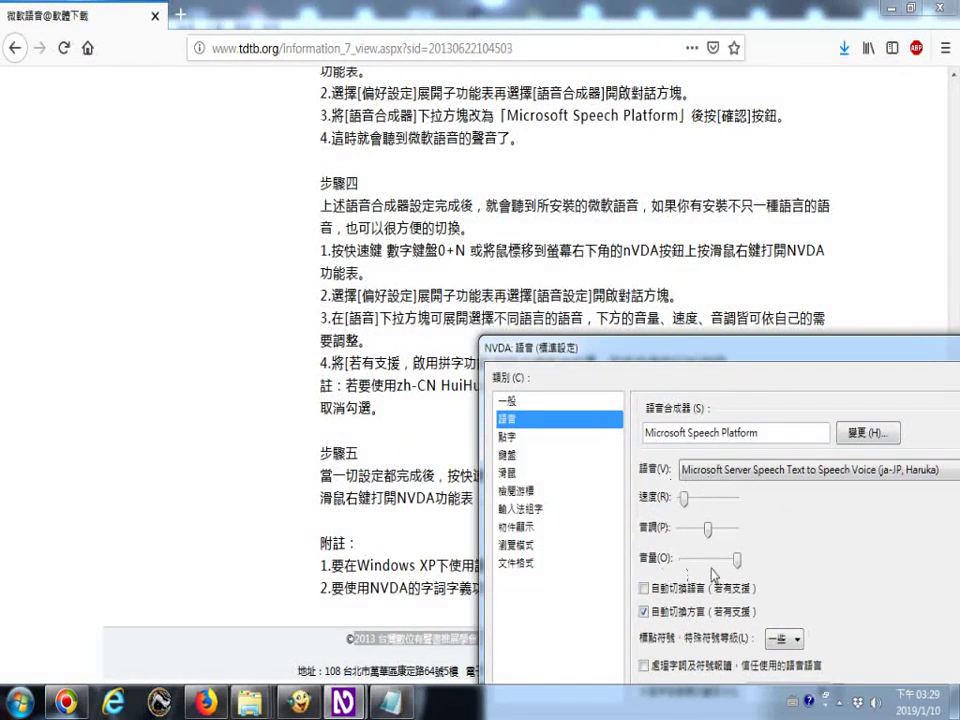
Lower NVDA's speech volume slightly and reposition the 語音 settings dialog to compare its options with the web instructions
drag(736, 562, 733, 562)
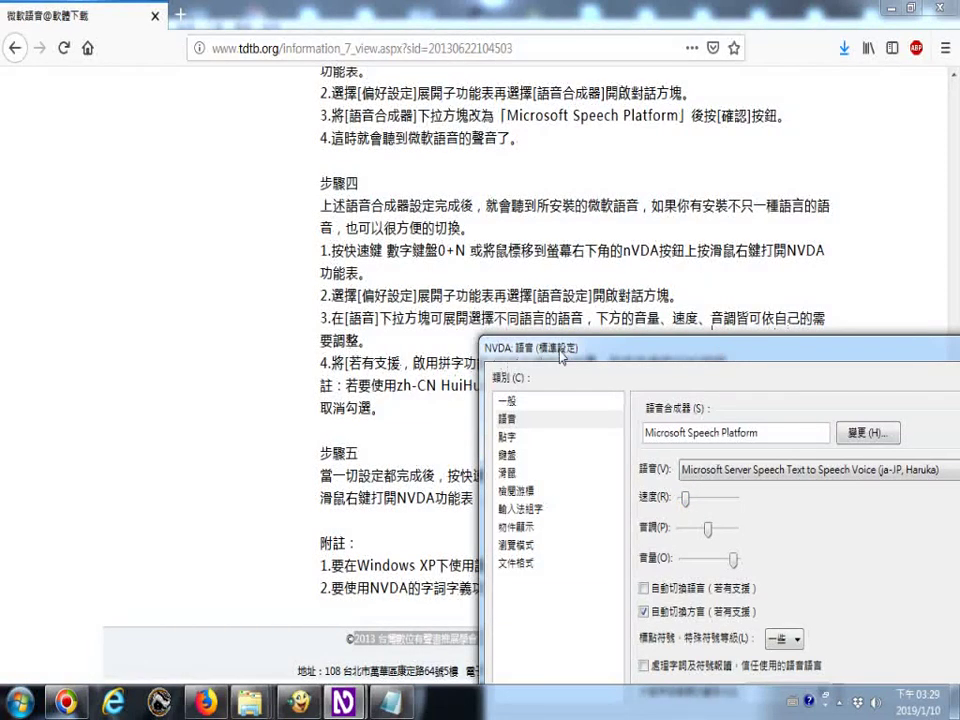
drag(562, 355, 366, 436)
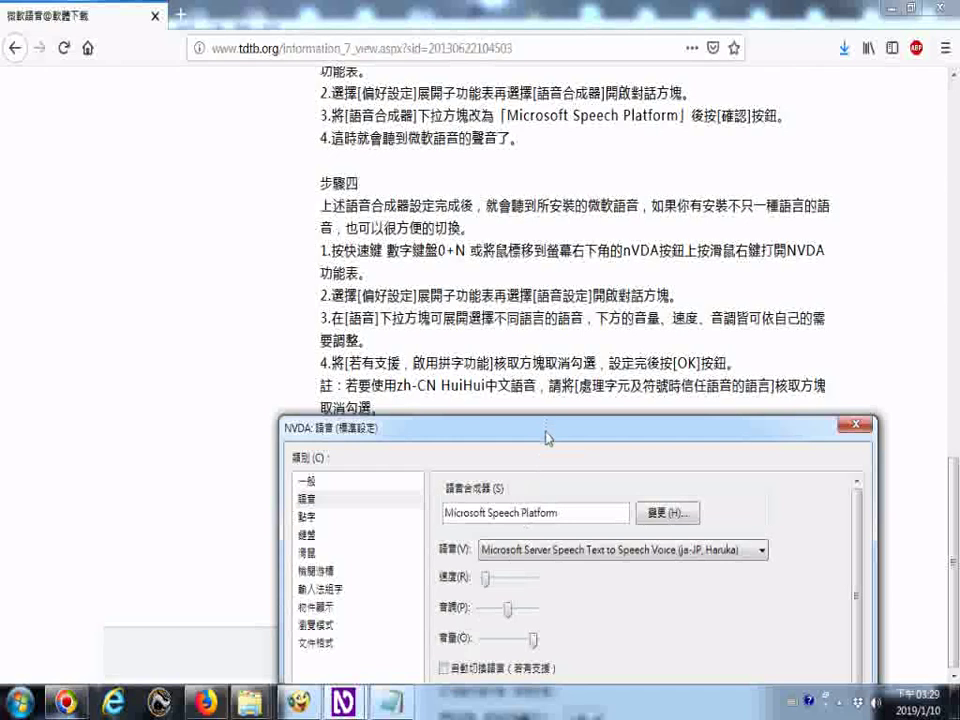
drag(548, 437, 571, 267)
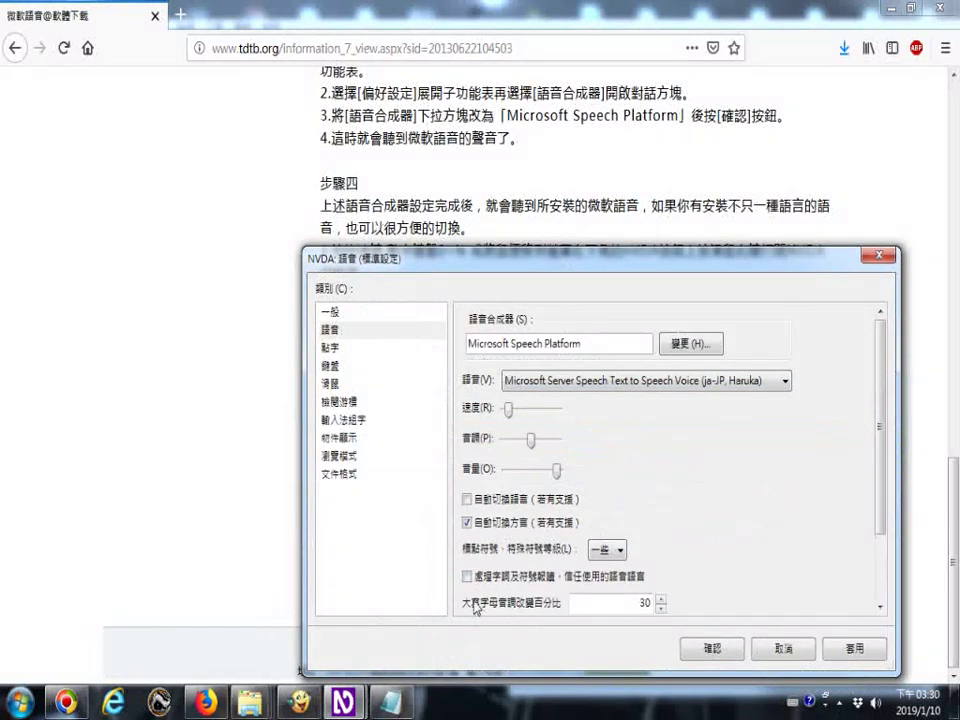
drag(558, 276, 511, 404)
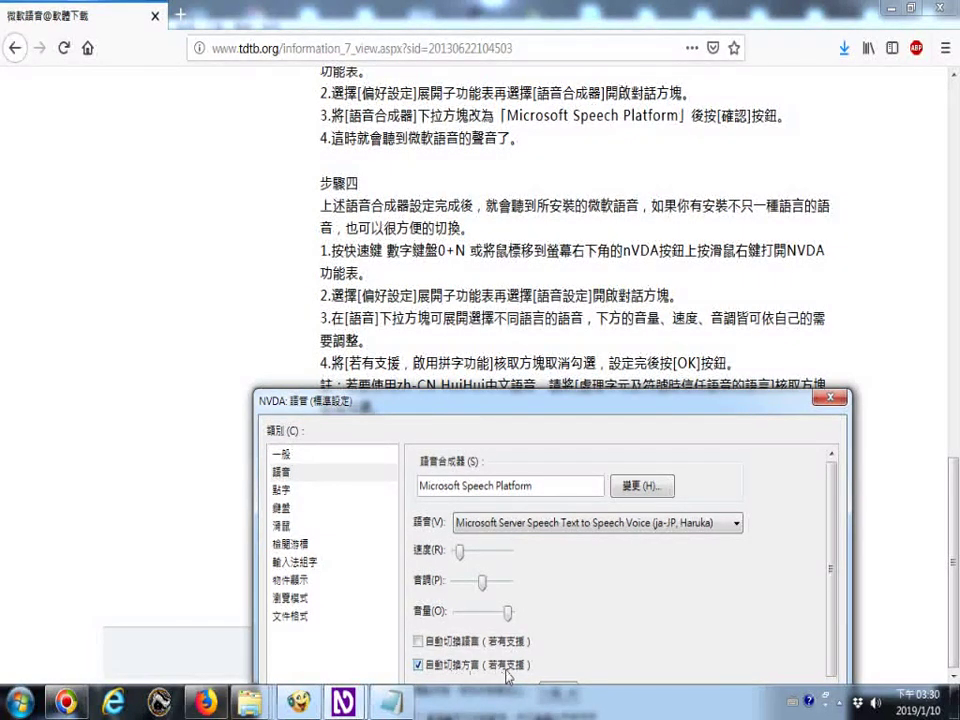
drag(526, 406, 531, 365)
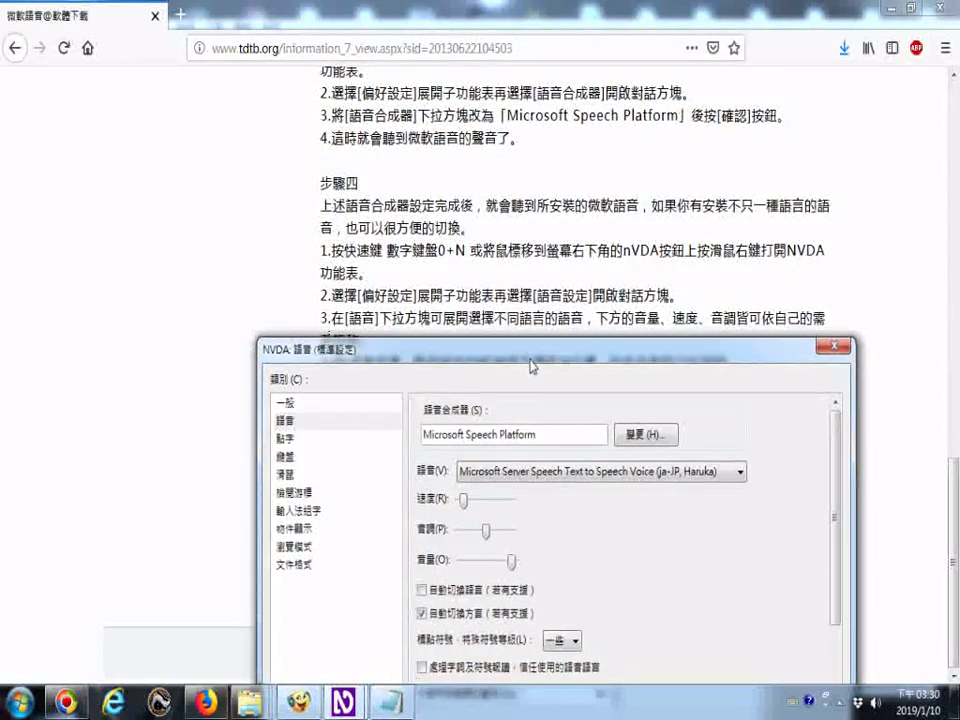
Examine the choices for 標點符號、特殊符號等級 and compare the checkboxes below with item 4 and the note in 步驟四
click(573, 641)
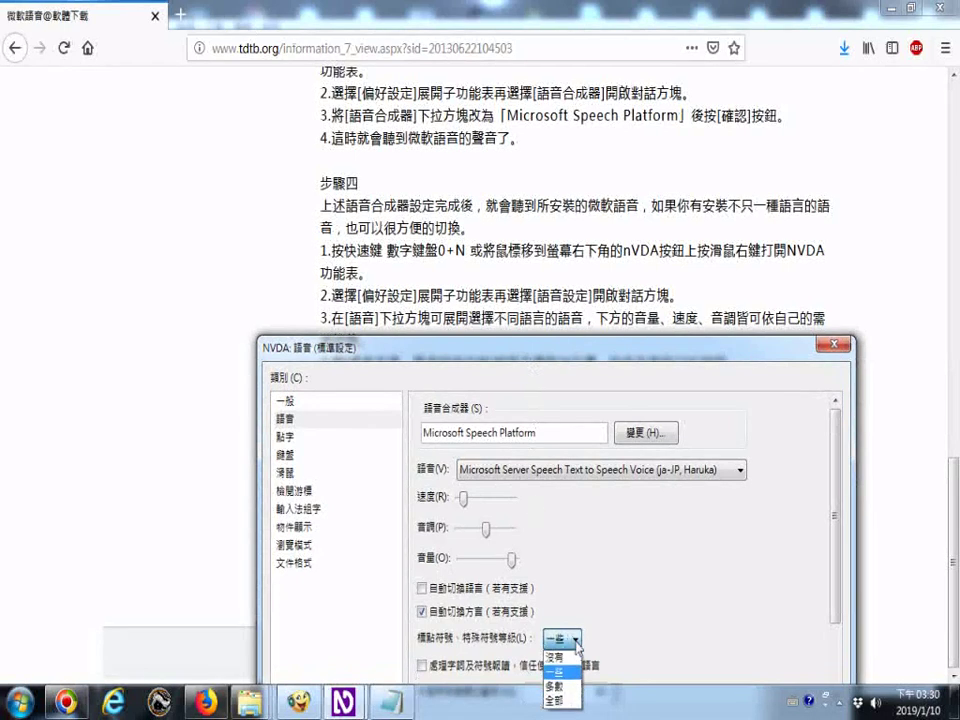
click(557, 650)
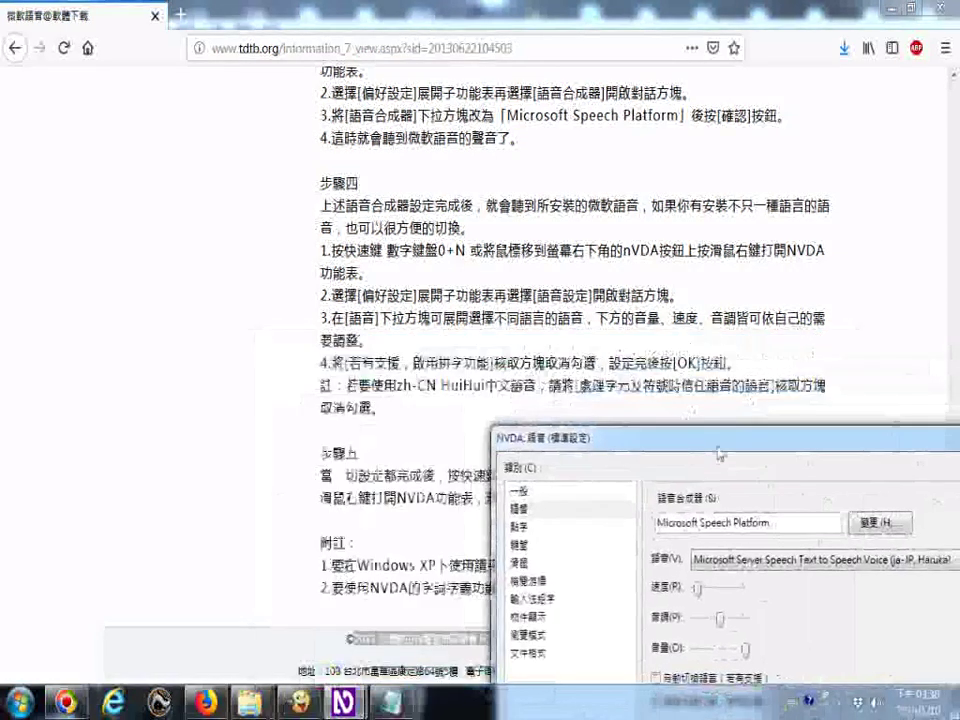
drag(700, 440, 636, 416)
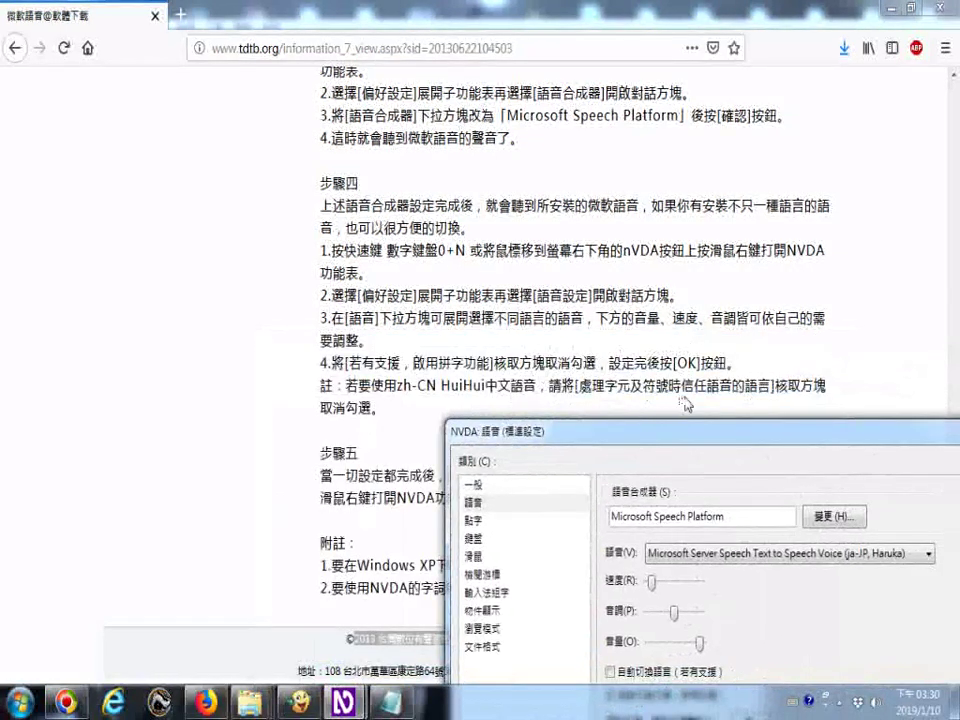
drag(588, 441, 573, 283)
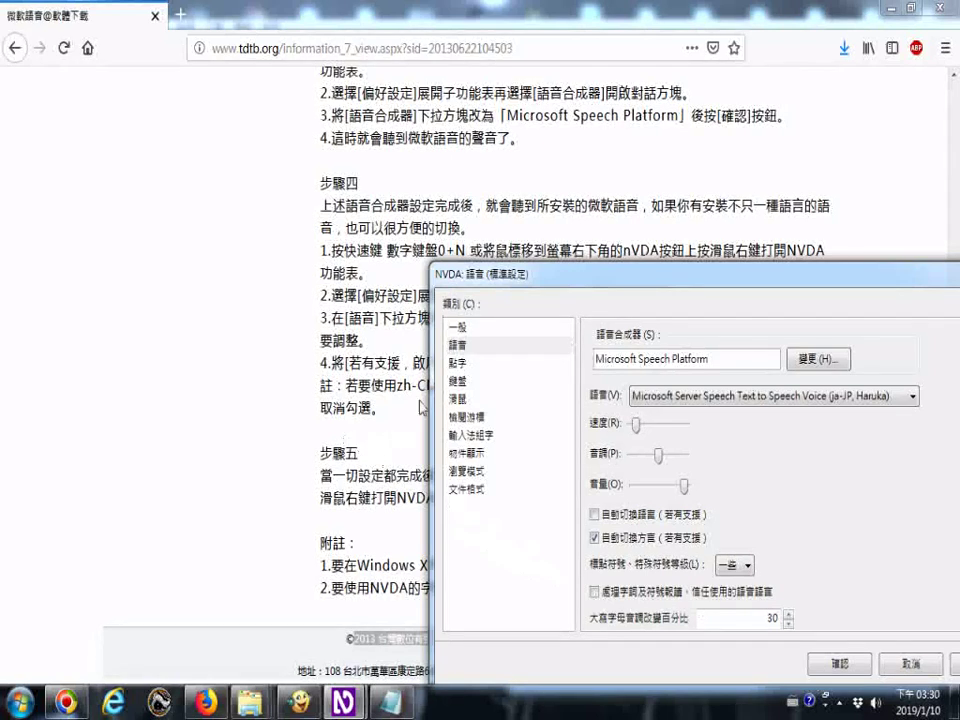
drag(521, 281, 449, 423)
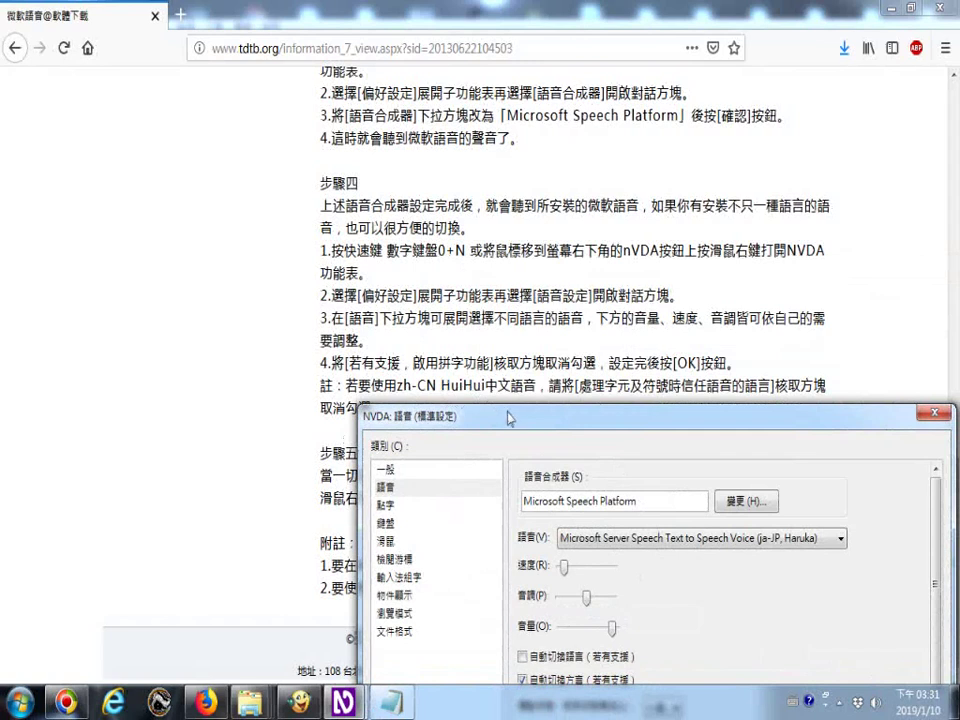
drag(510, 415, 484, 318)
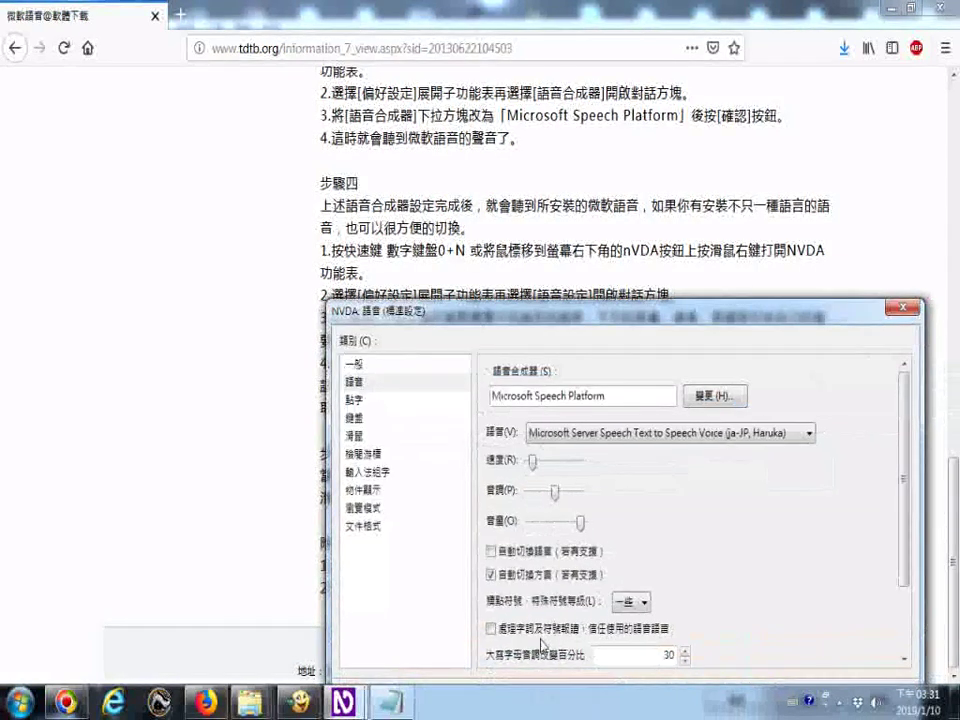
drag(634, 338, 632, 346)
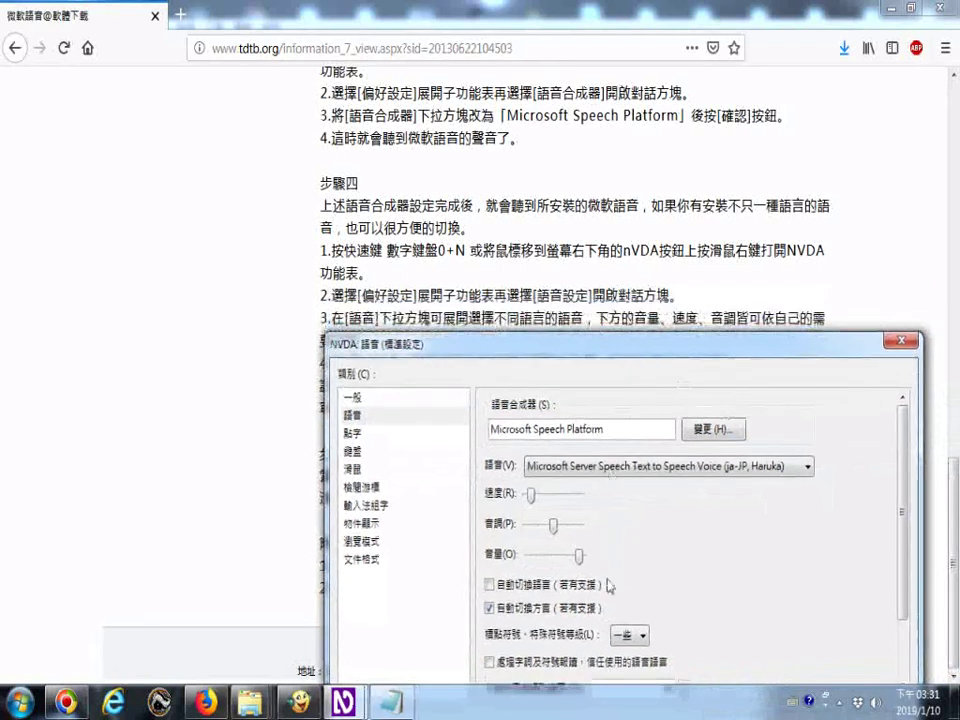
Move the NVDA dialog below the HuiHui note and highlight 取消勾選 on the instructions page
drag(614, 357, 659, 488)
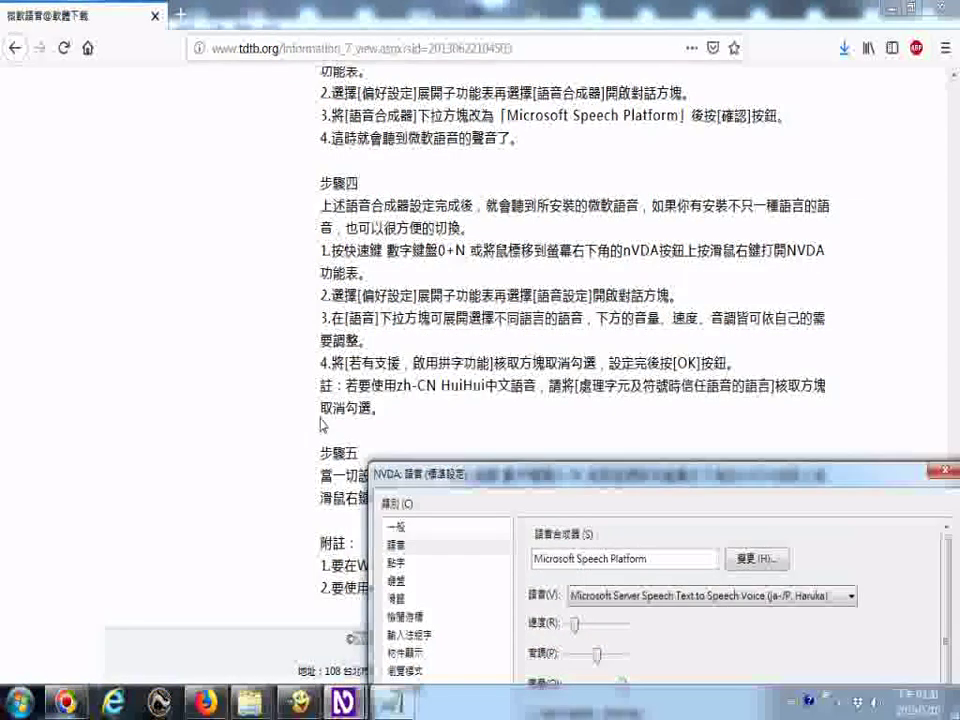
click(318, 418)
drag(320, 408, 377, 412)
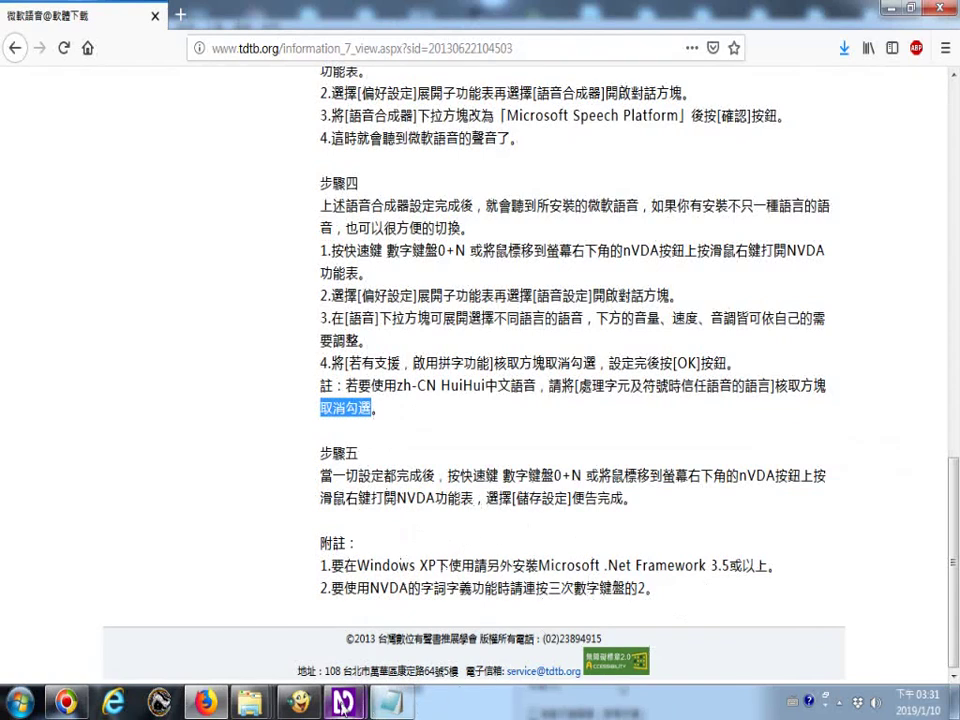
Try to bring back NVDA's preference settings by launching NVDA and reopening 設定, and dismiss the error
right_click(343, 703)
click(332, 620)
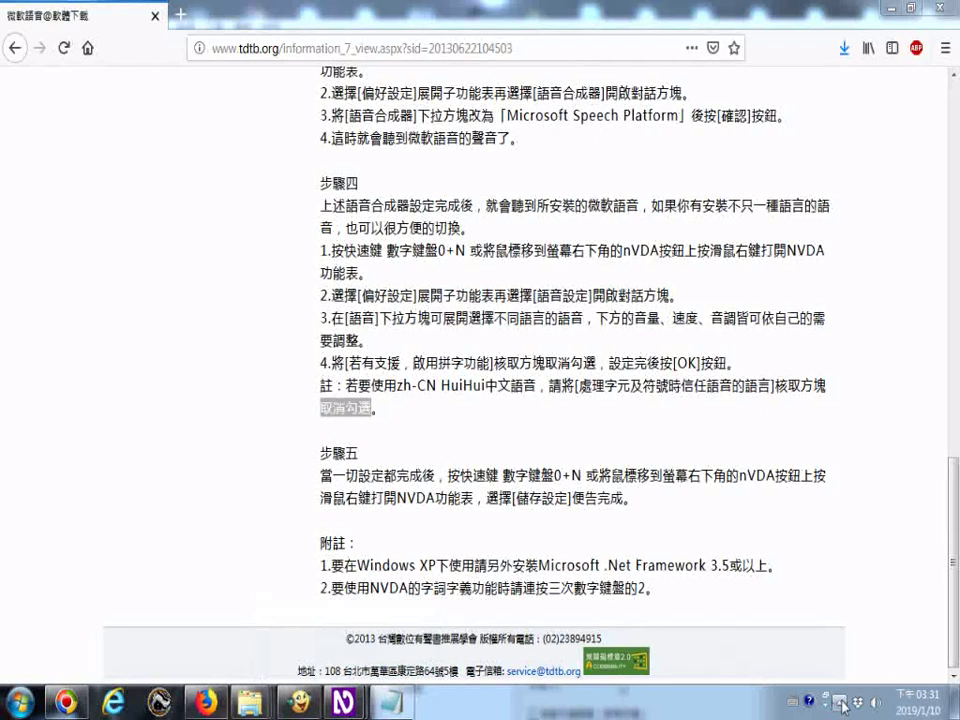
click(843, 706)
right_click(846, 585)
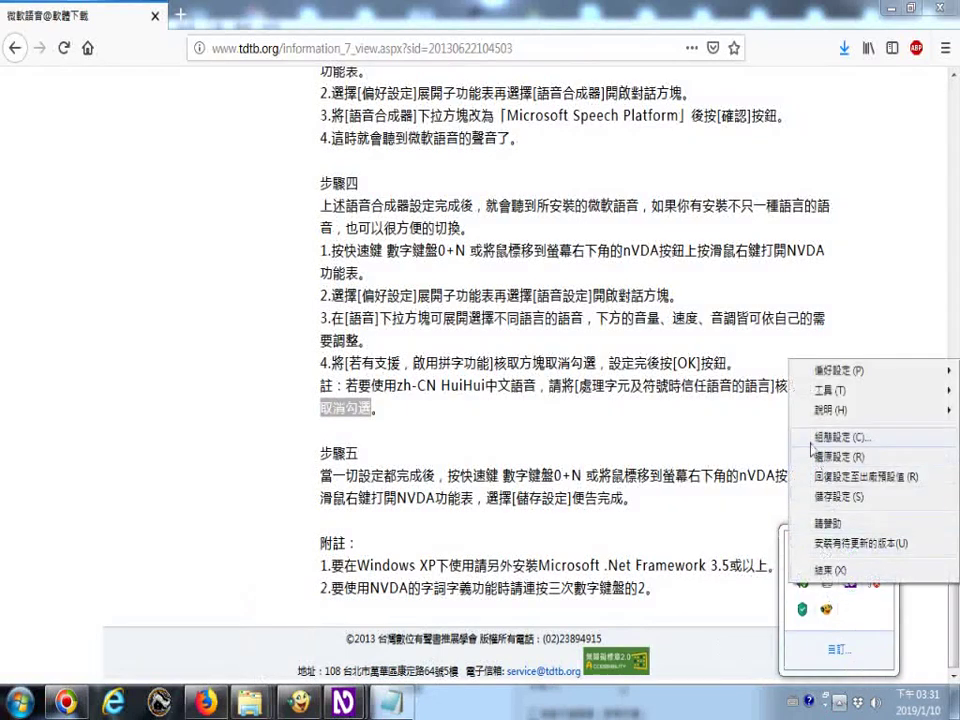
mouse_move(800, 378)
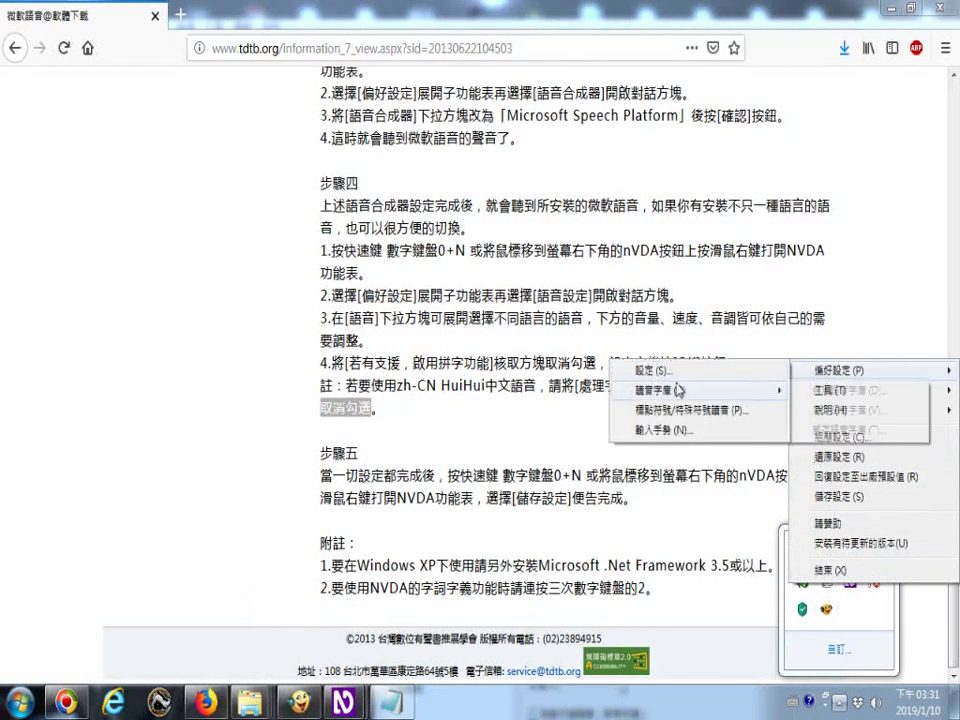
click(655, 371)
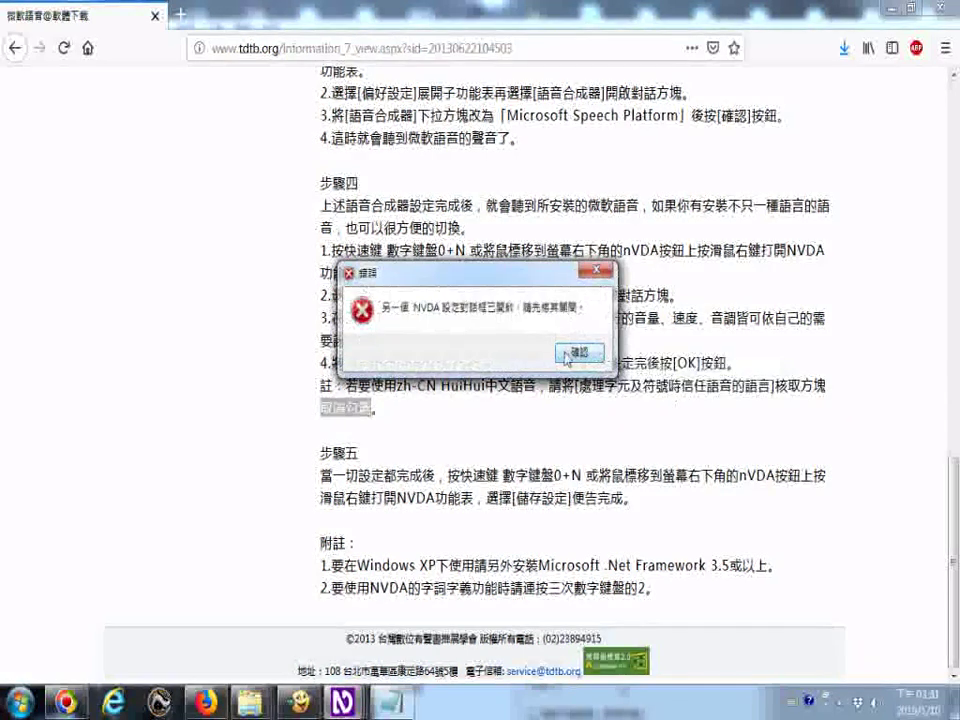
click(579, 354)
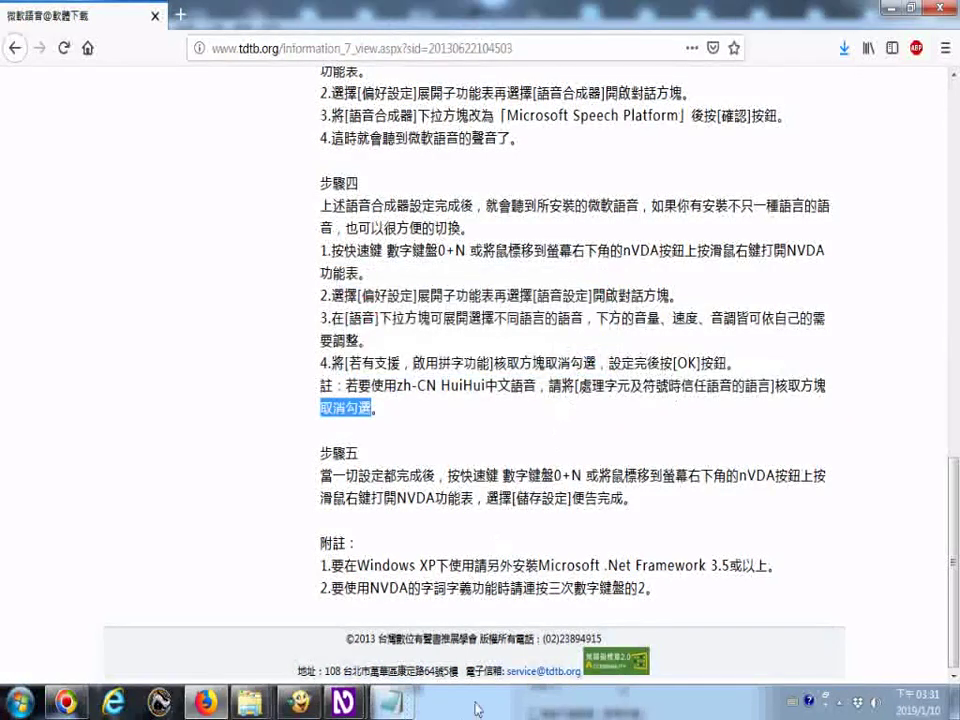
Restore Firefox to a smaller window, dismiss the NVDA welcome dialog, and bring 步驟五 and the notes into view
double_click(440, 14)
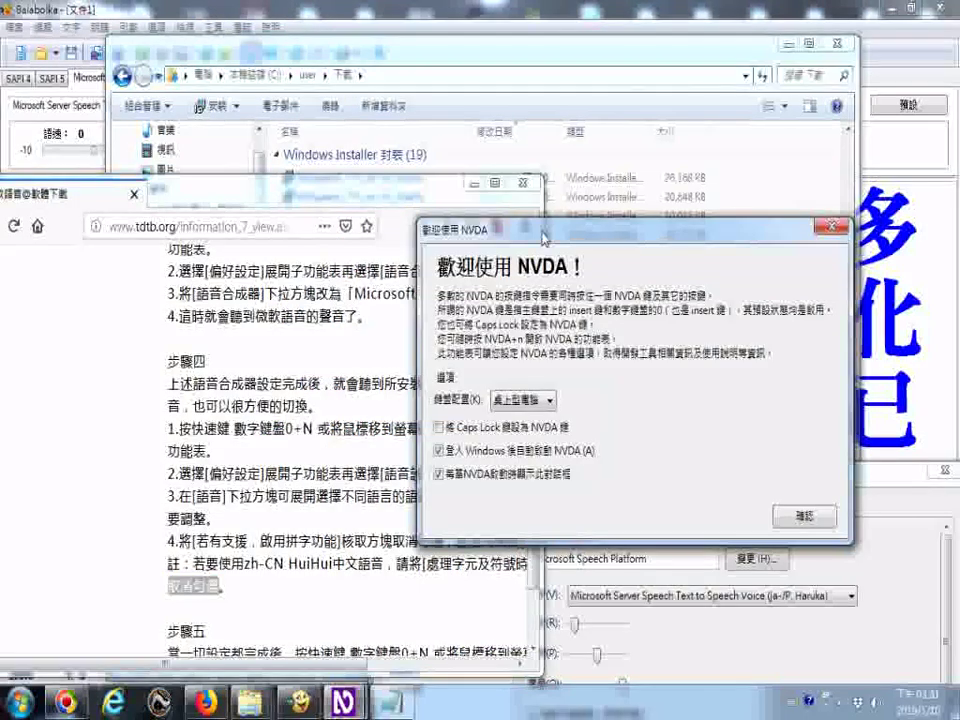
click(800, 518)
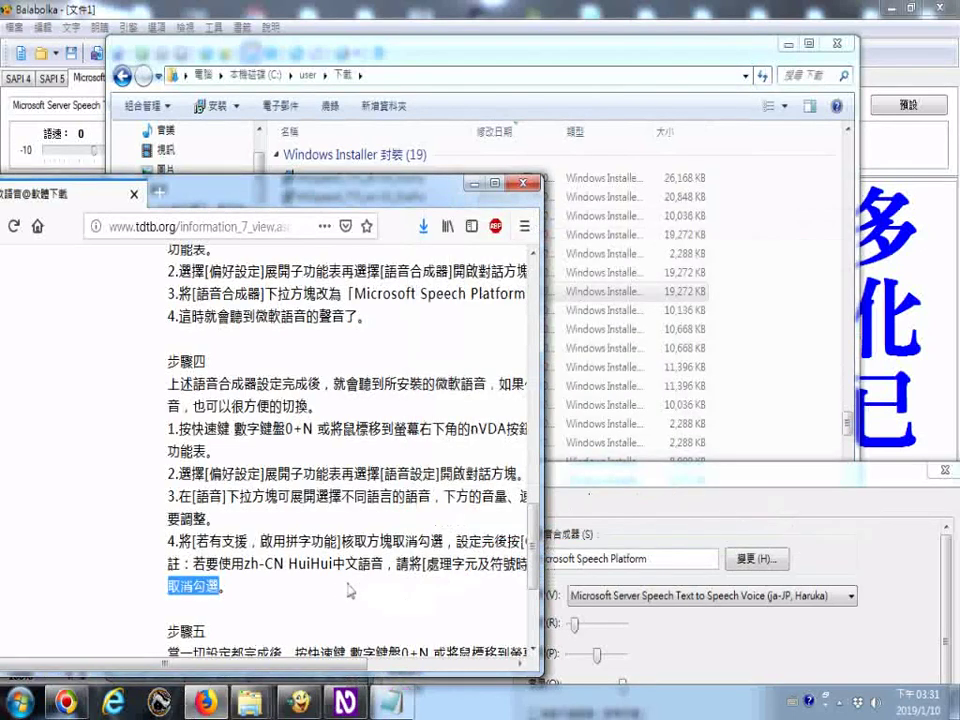
scroll(348, 590, down, 4)
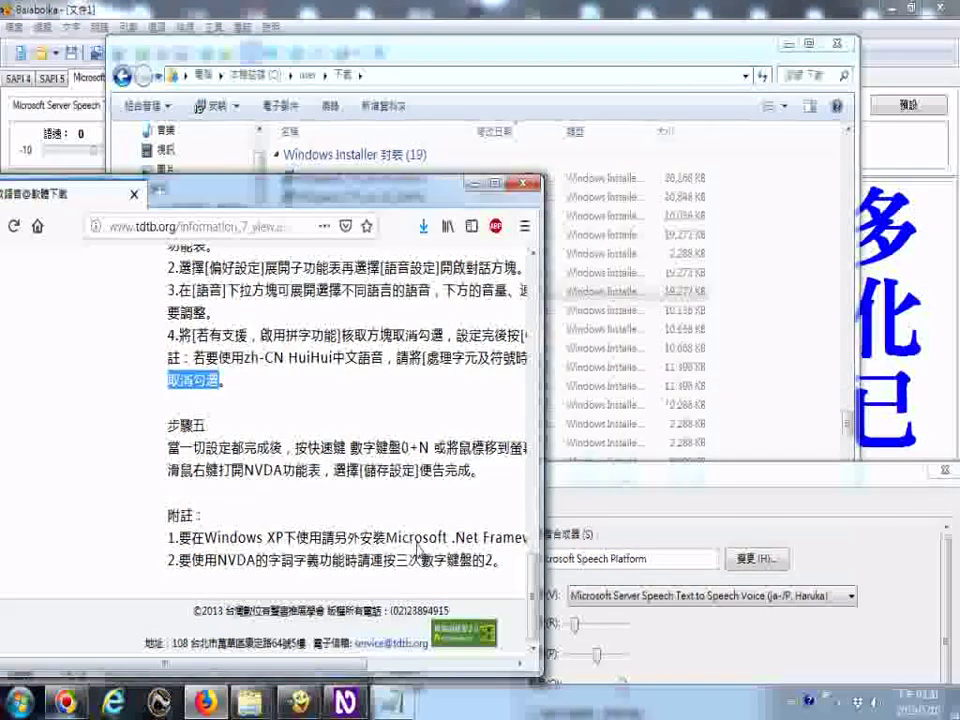
drag(334, 667, 402, 667)
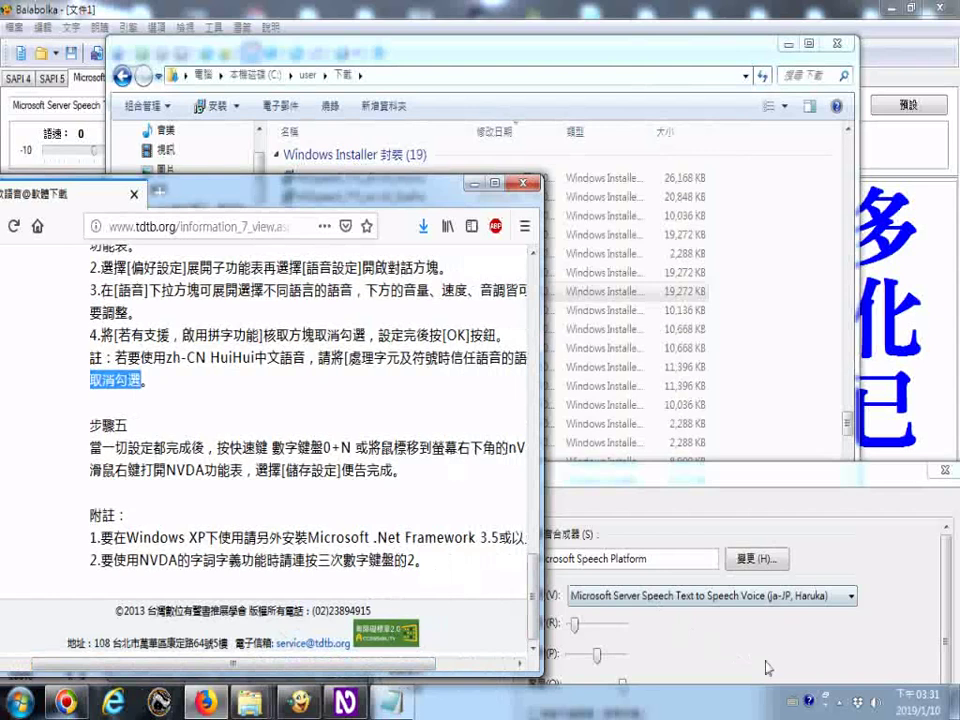
Try again to open NVDA's preference settings with the smaller browser window showing, and dismiss the error
click(841, 705)
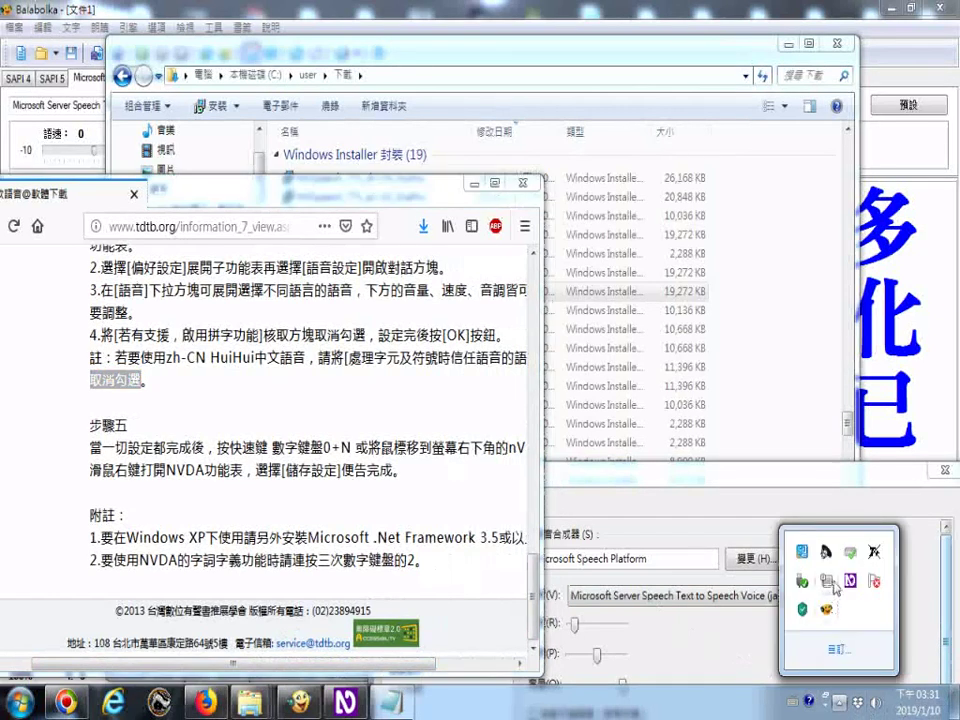
right_click(826, 580)
mouse_move(822, 368)
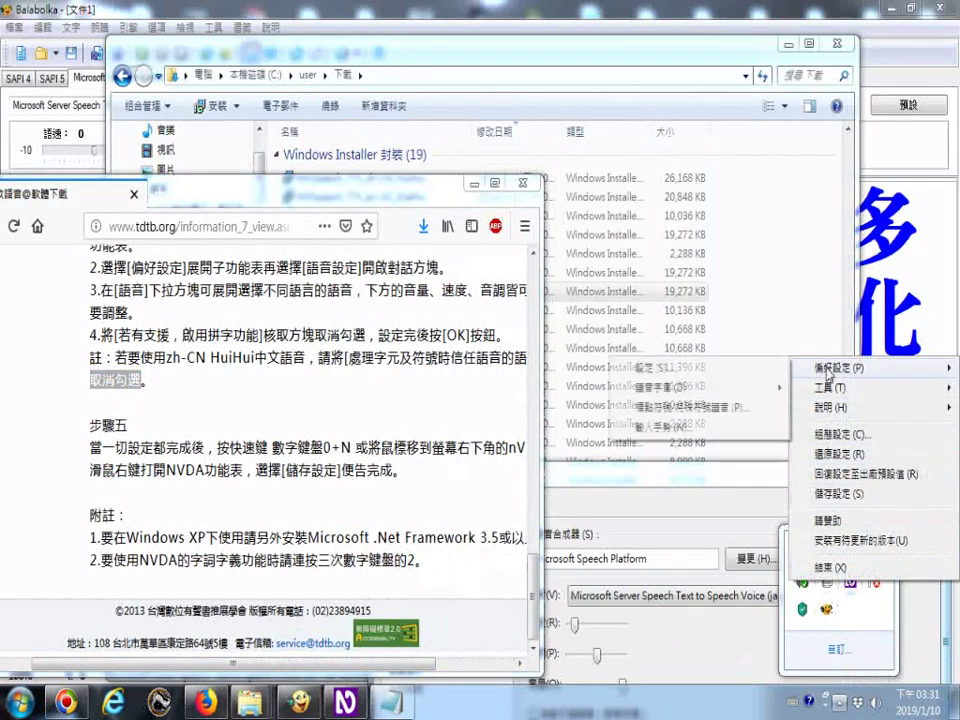
click(692, 370)
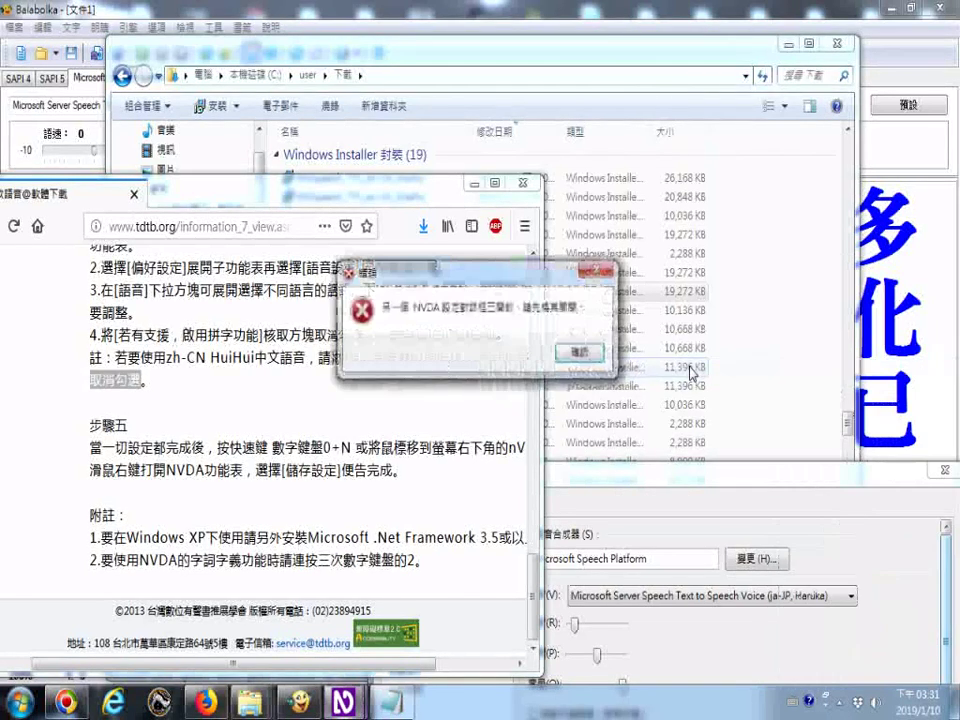
click(585, 353)
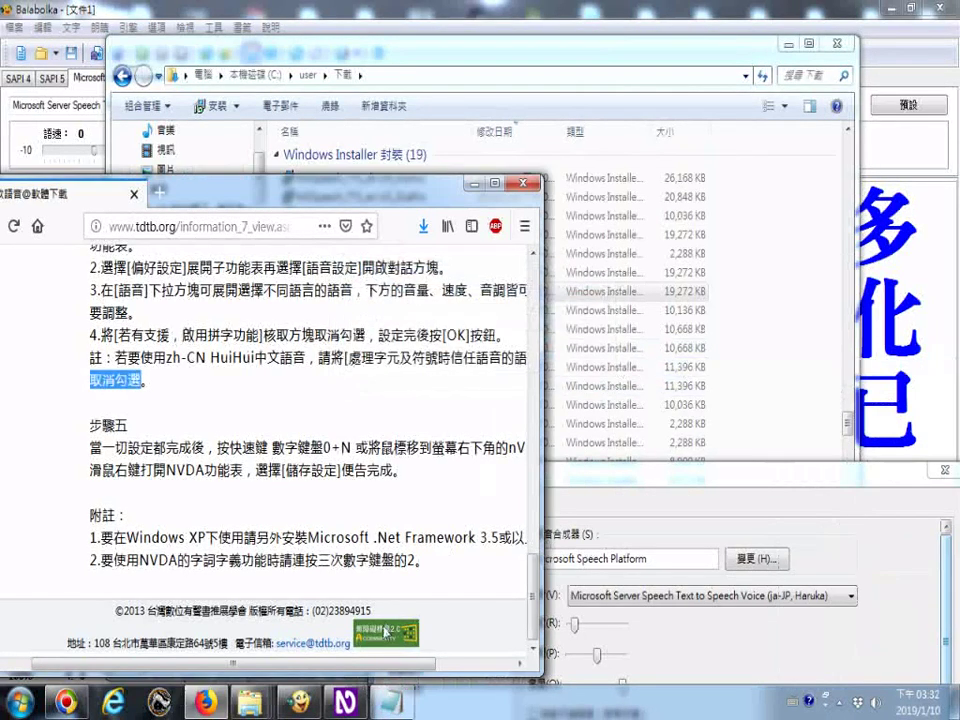
Launch NVDA again and try once more to open its 設定 dialog, dismissing the error
right_click(344, 703)
right_click(312, 614)
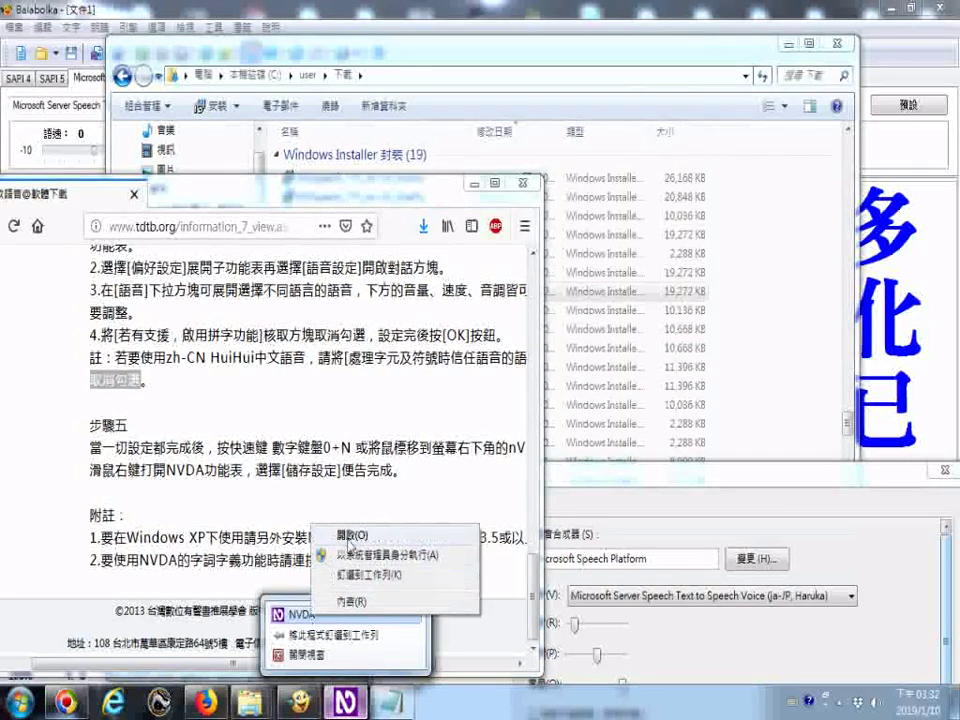
click(350, 537)
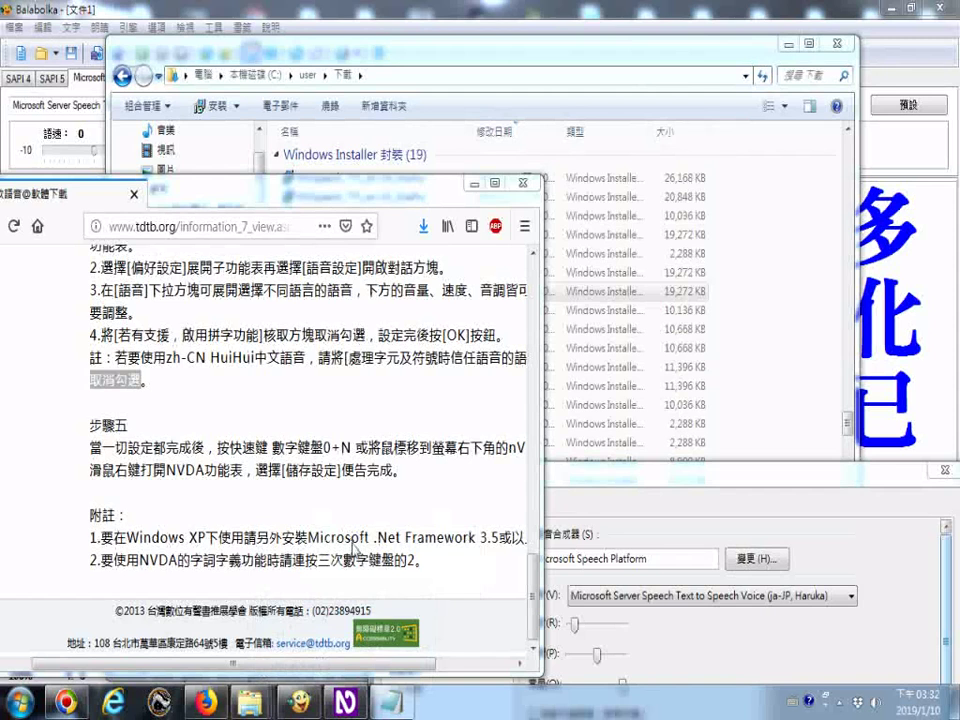
right_click(841, 707)
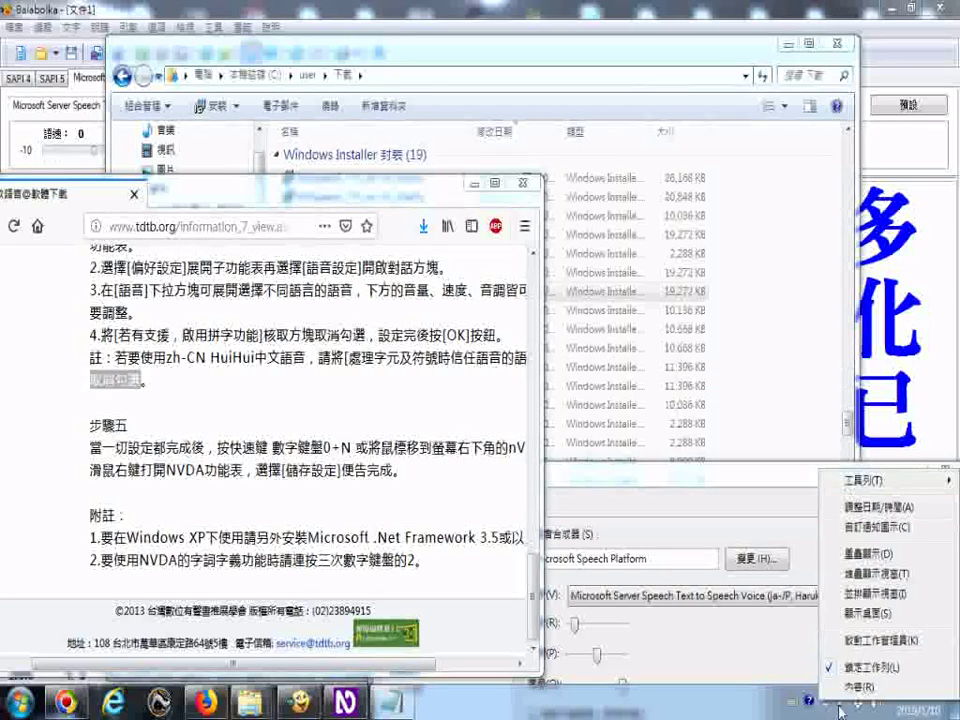
click(840, 704)
click(840, 704)
right_click(834, 613)
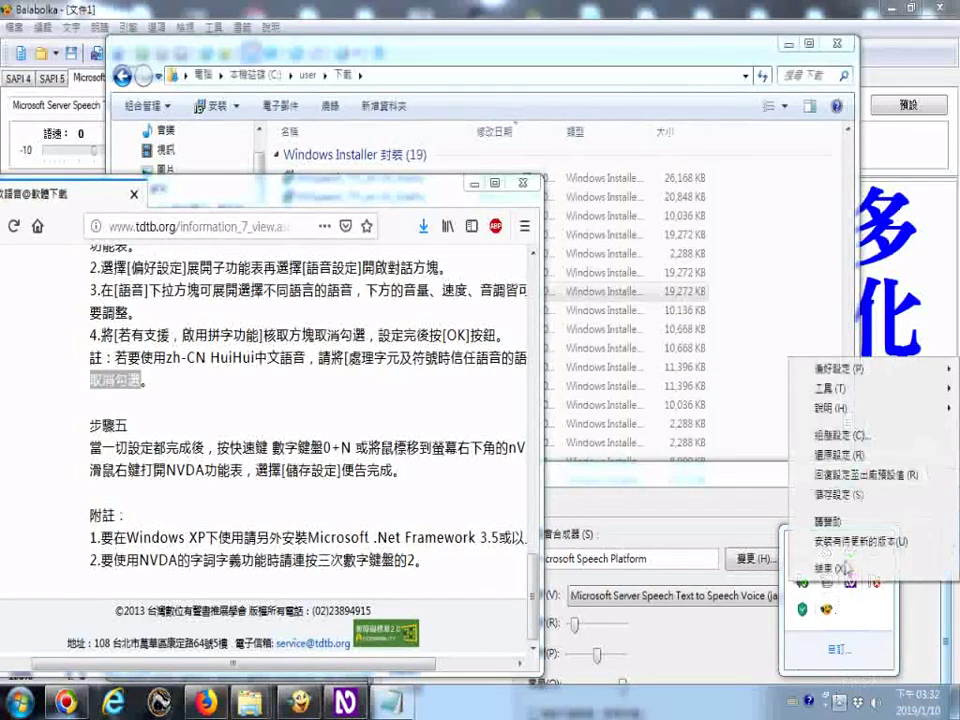
mouse_move(818, 370)
click(652, 369)
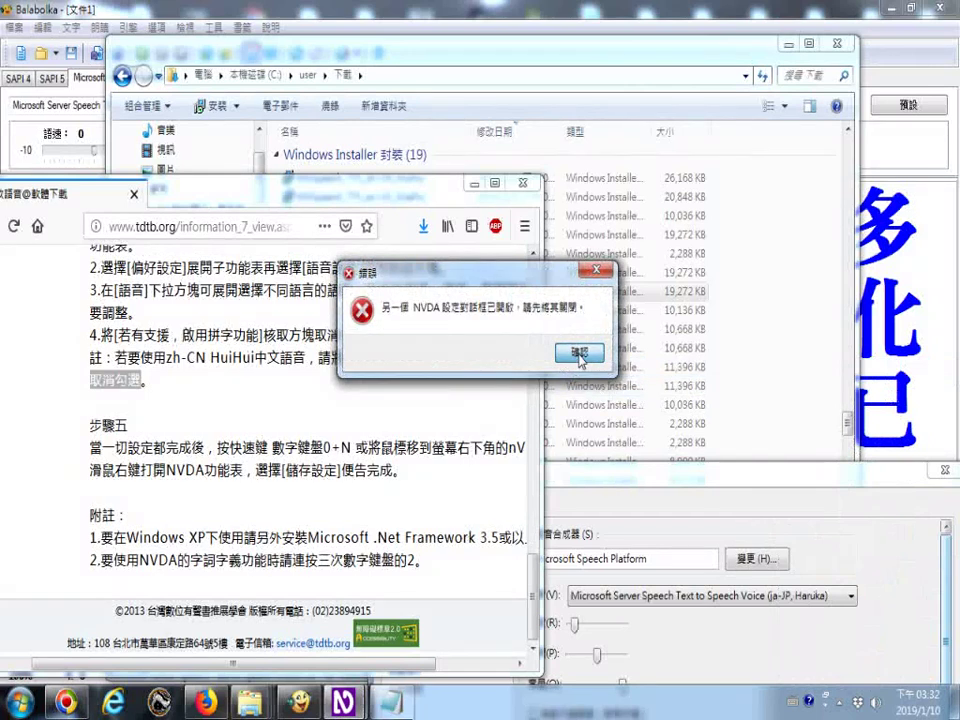
click(580, 354)
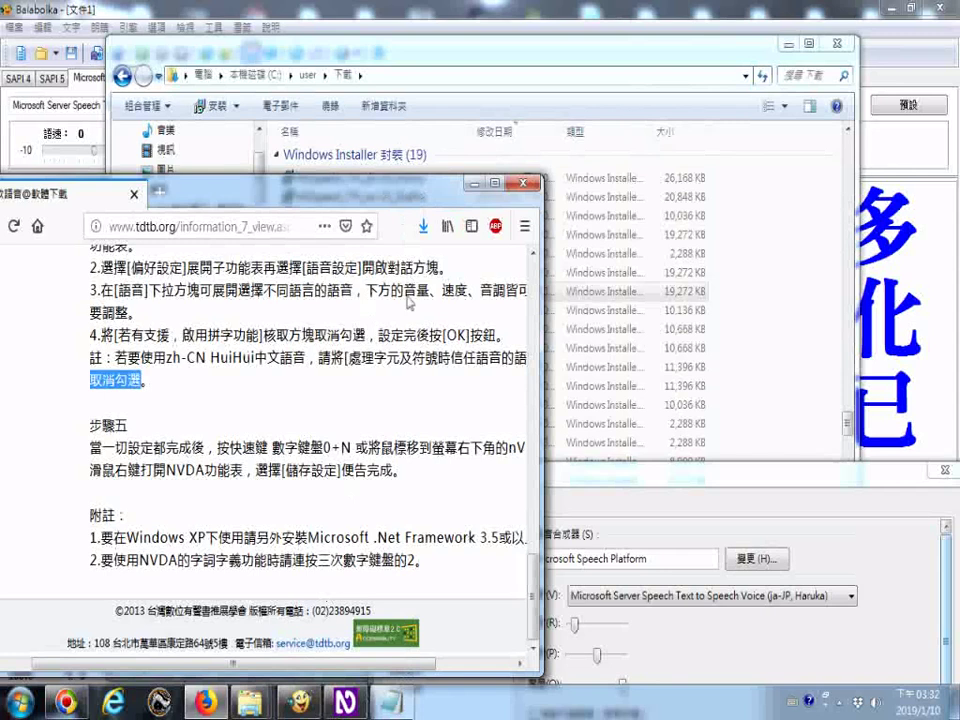
Minimize the browser and run the MSSpeech_TTS_zh-CN_HuiHui installer from the 下載 folder
click(475, 185)
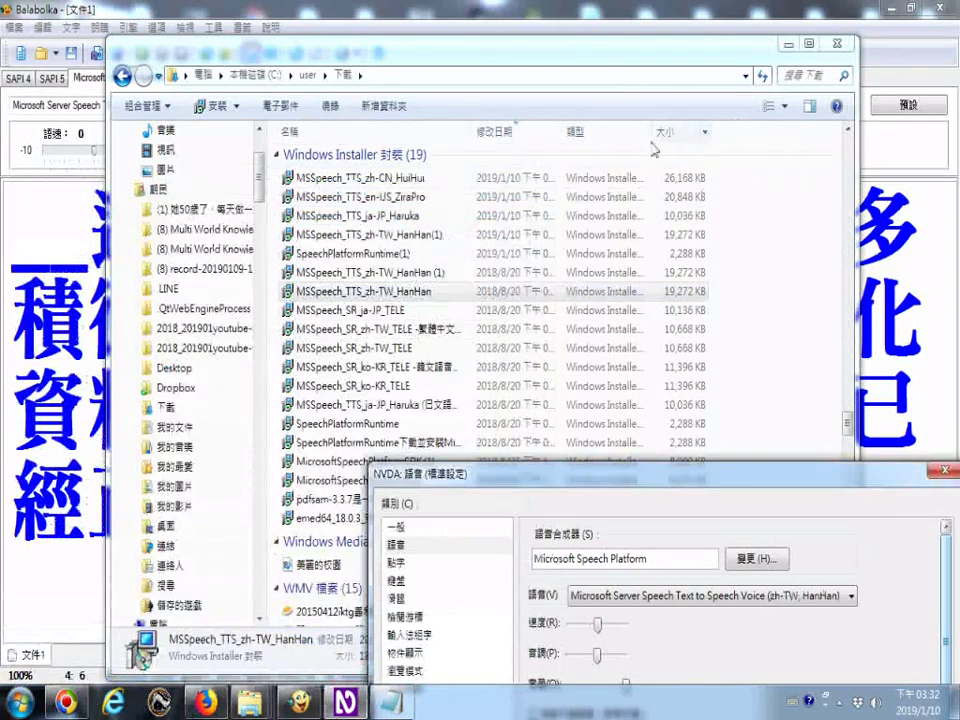
click(575, 179)
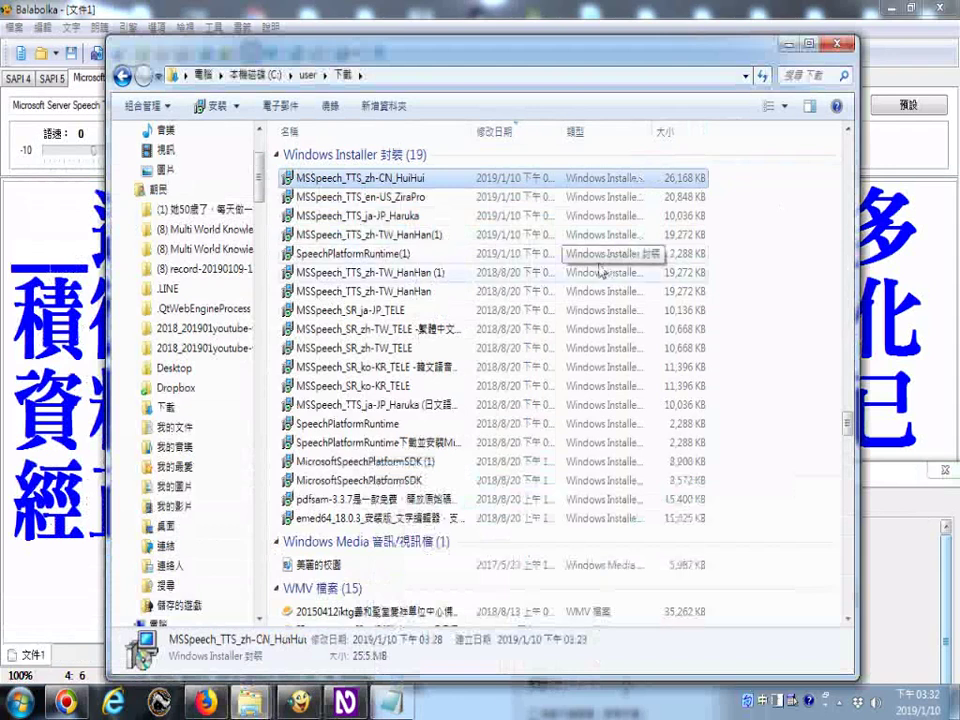
double_click(403, 179)
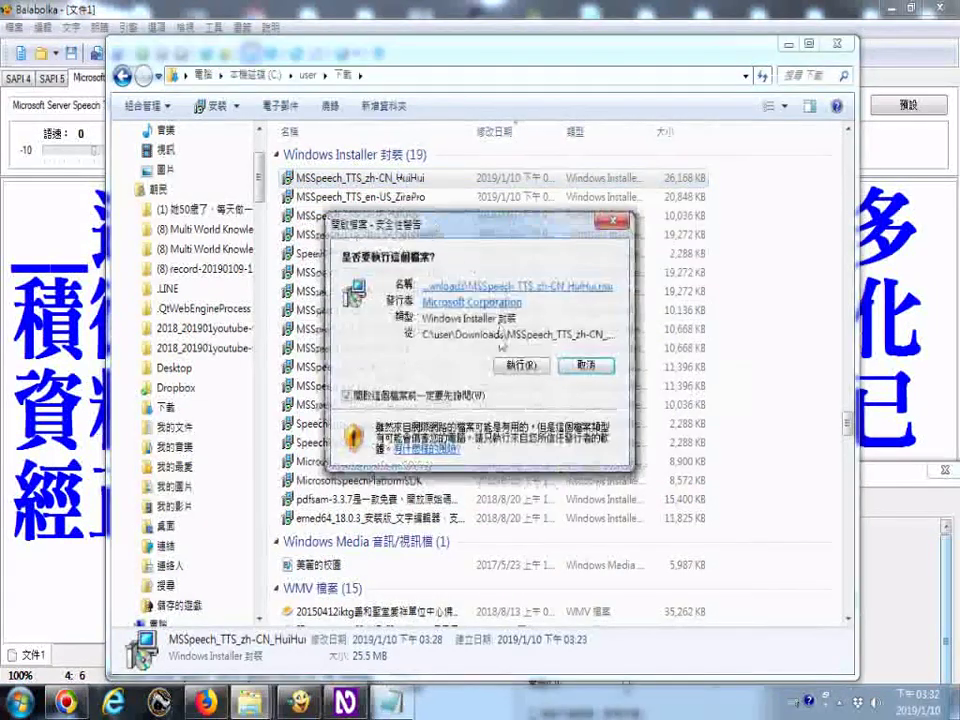
click(516, 367)
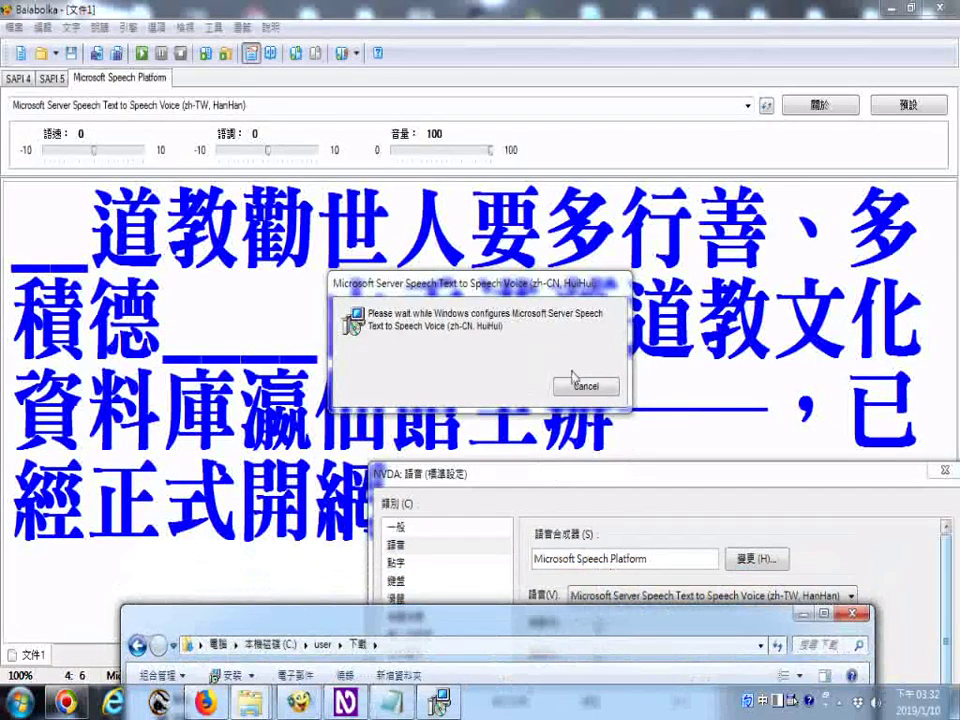
Apply NVDA's speech settings, reselect Microsoft Speech Platform as the speech synthesizer, and accept the dialog
click(613, 482)
drag(613, 482, 484, 266)
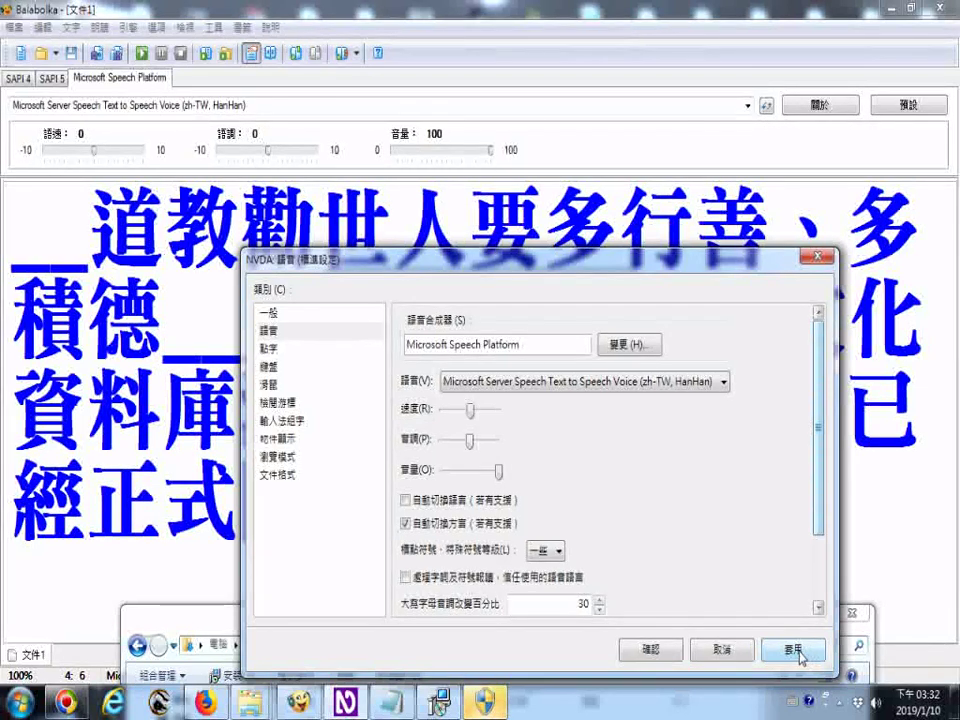
click(797, 652)
click(620, 346)
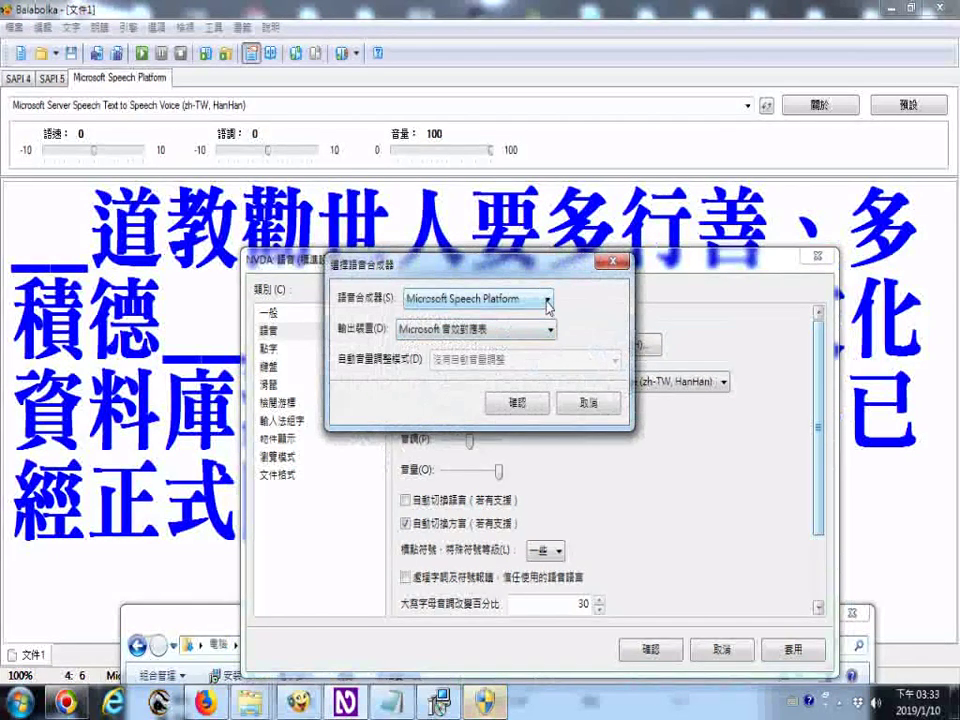
click(548, 300)
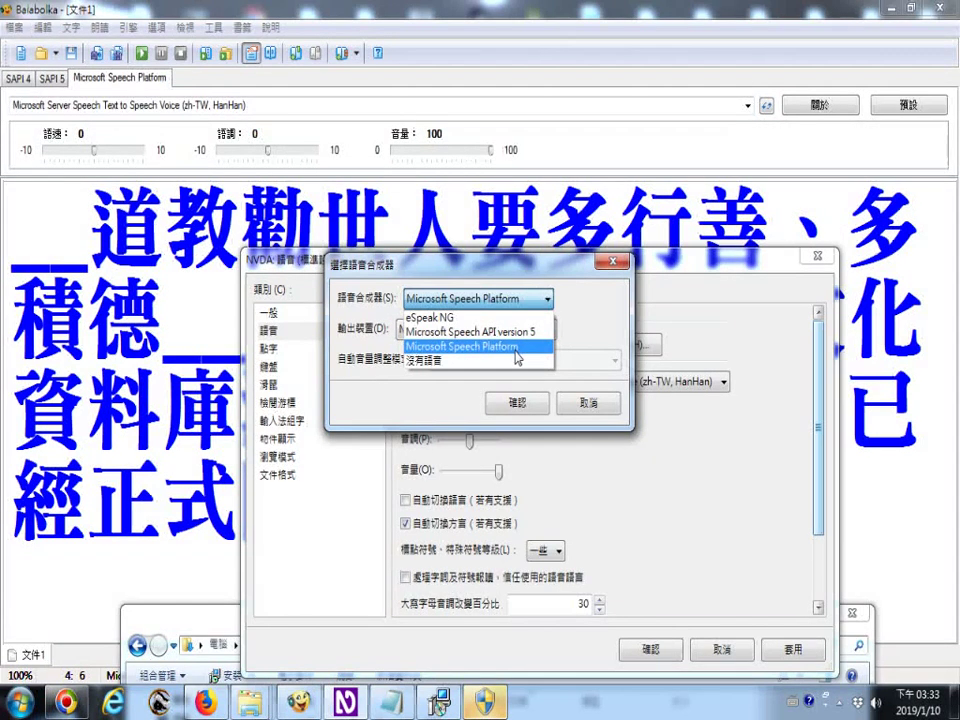
click(524, 300)
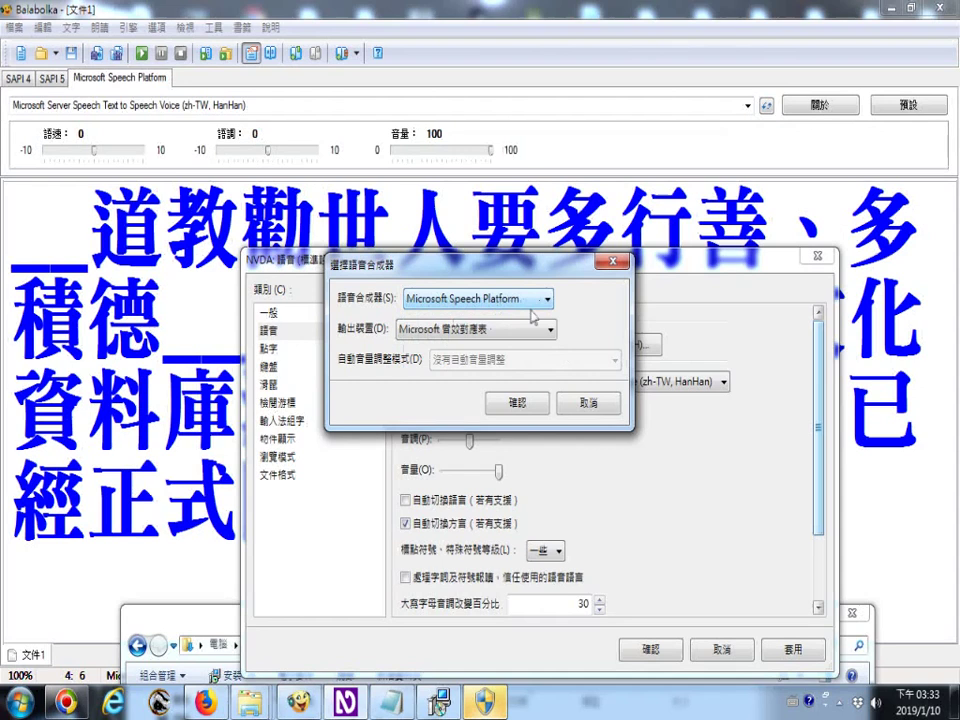
click(520, 403)
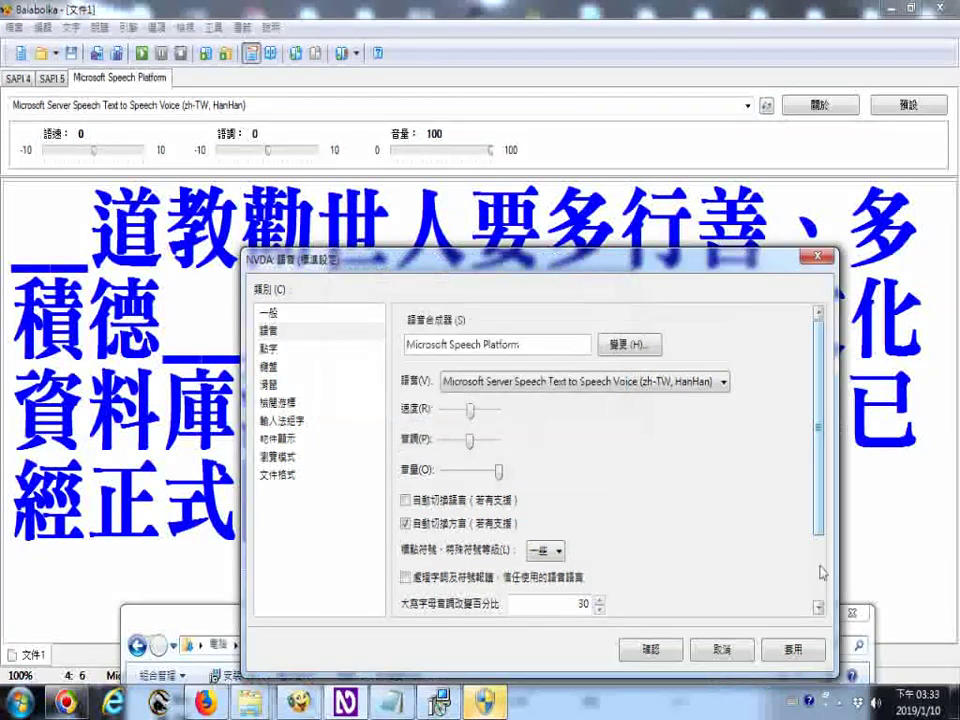
click(649, 654)
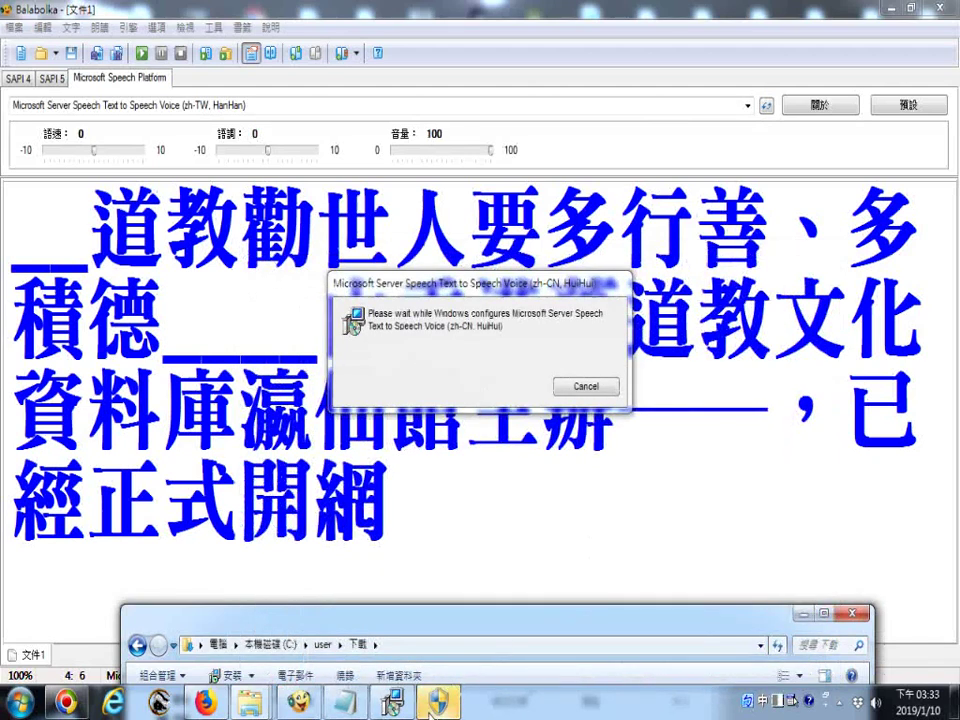
Dismiss the 朗讀程式 notice and check the voices offered in its 語音設定, cancelling the dialog each time
mouse_move(433, 706)
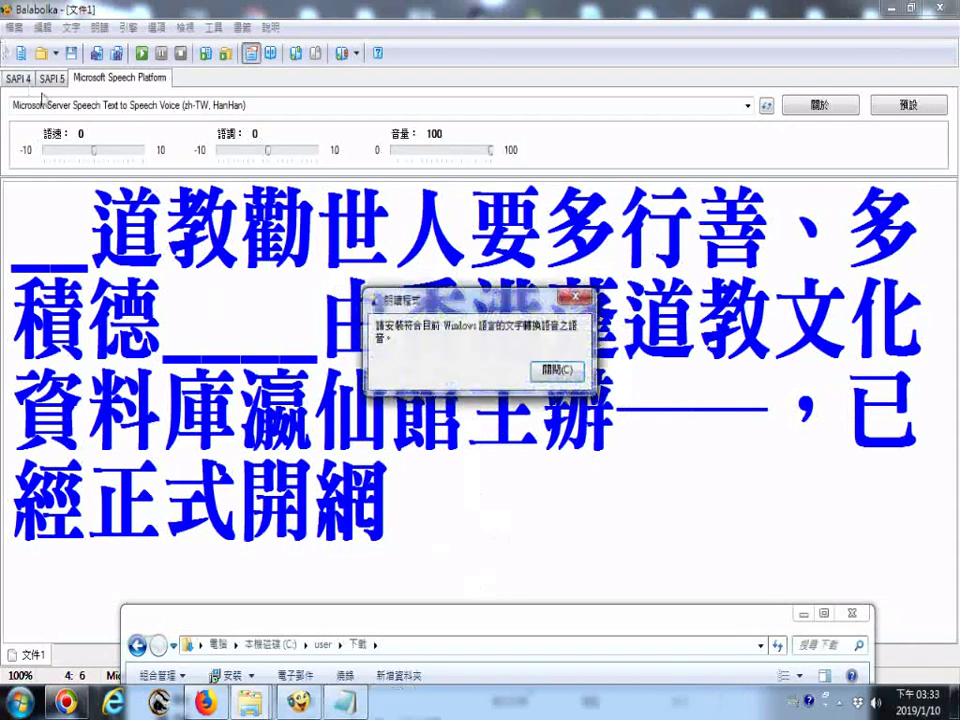
click(557, 368)
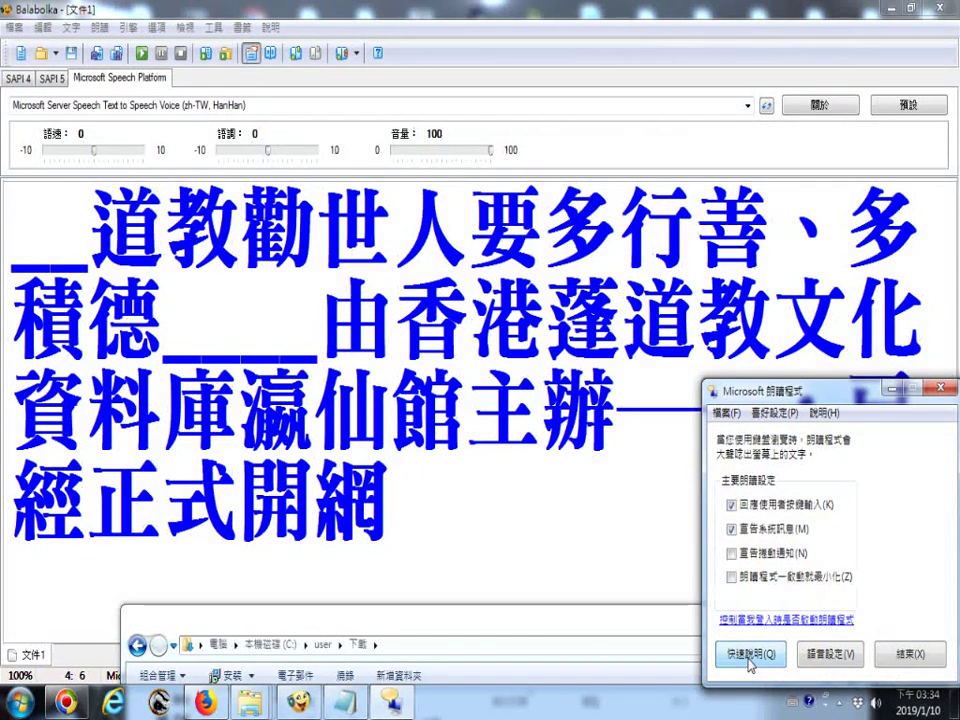
click(828, 654)
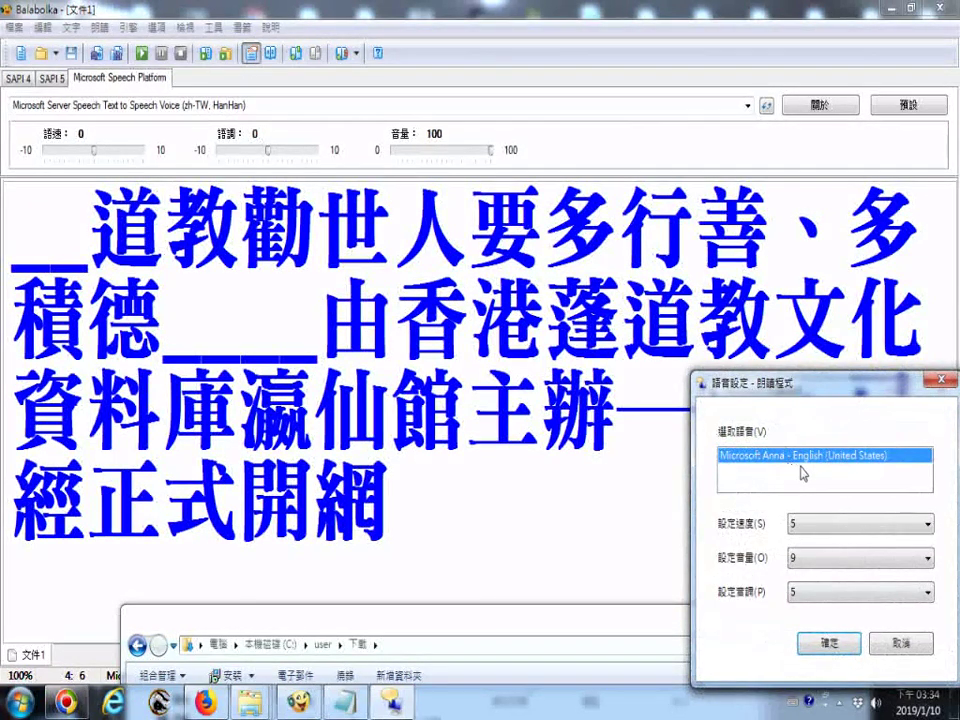
drag(795, 397, 621, 377)
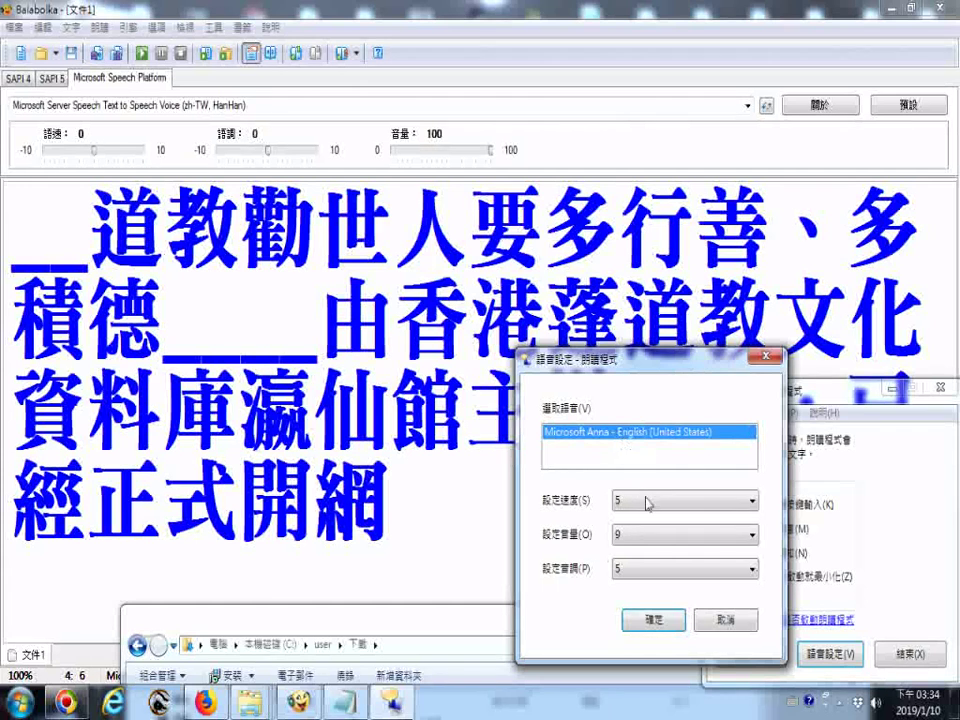
click(725, 620)
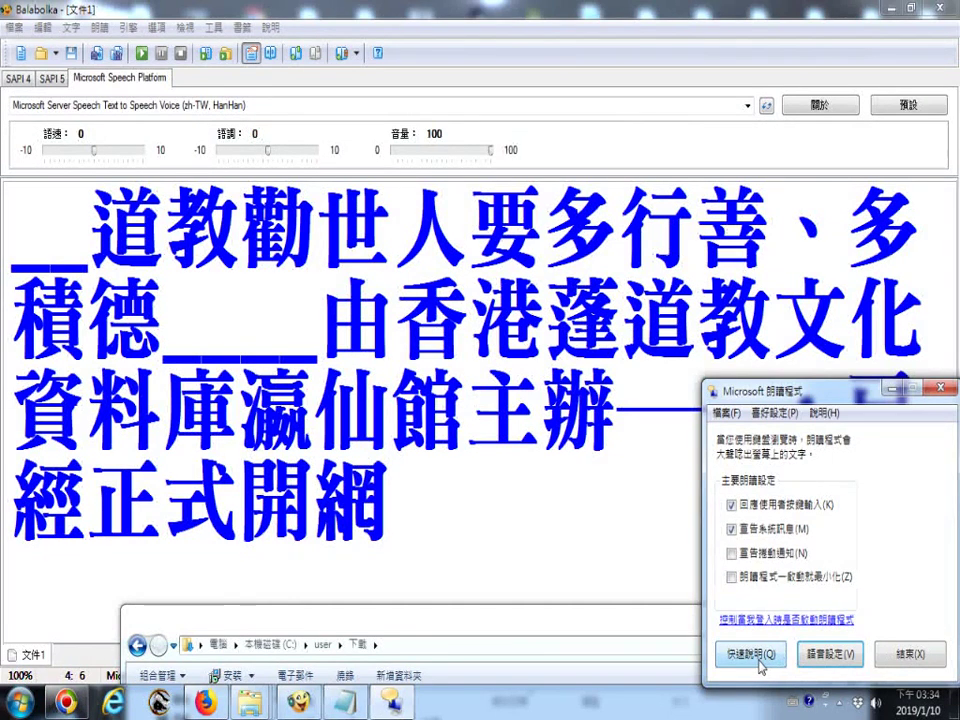
click(773, 412)
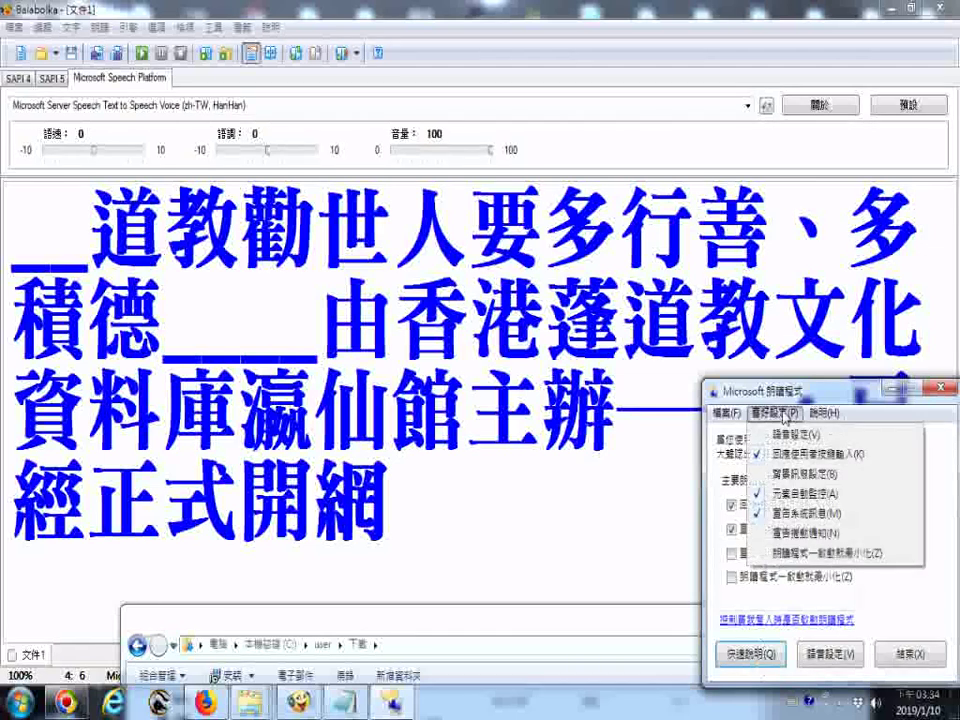
click(818, 434)
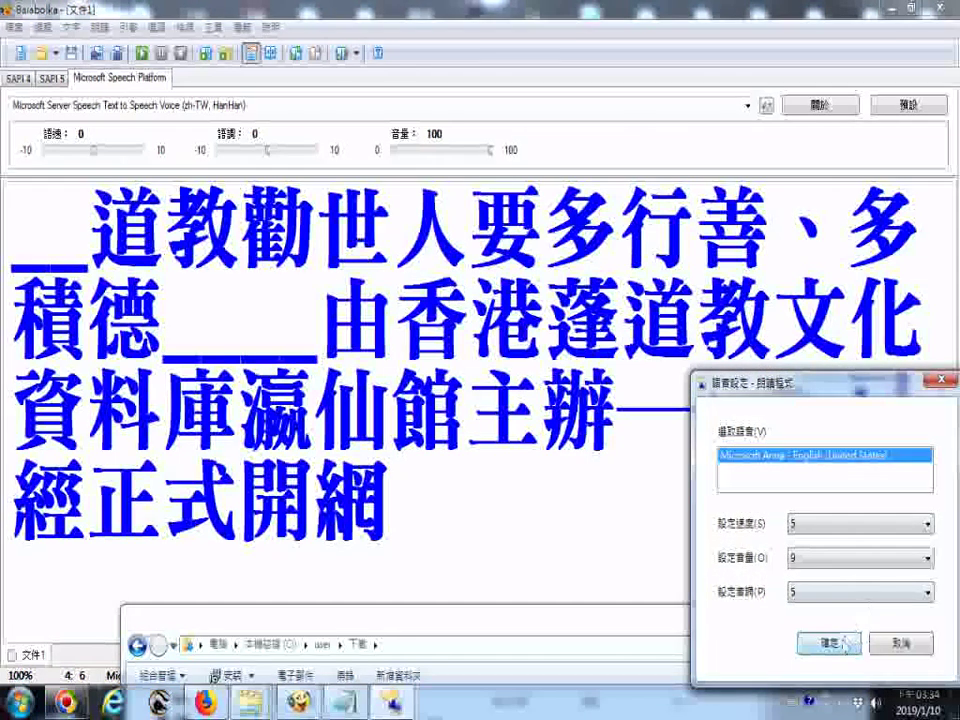
click(898, 642)
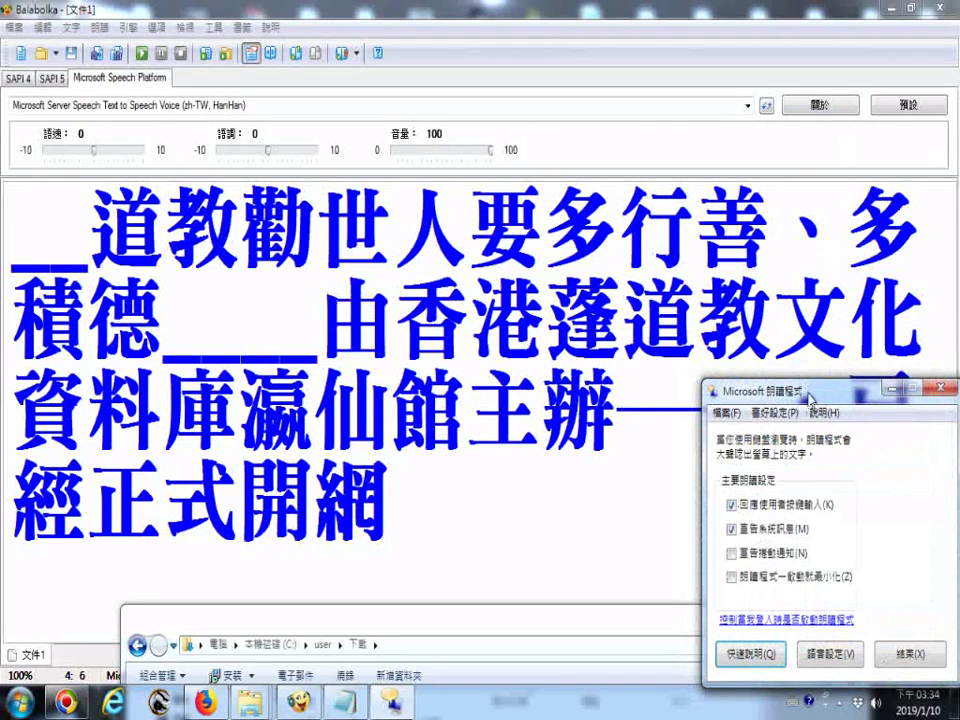
Exit Microsoft 朗讀程式 and confirm ending it
drag(810, 397, 591, 368)
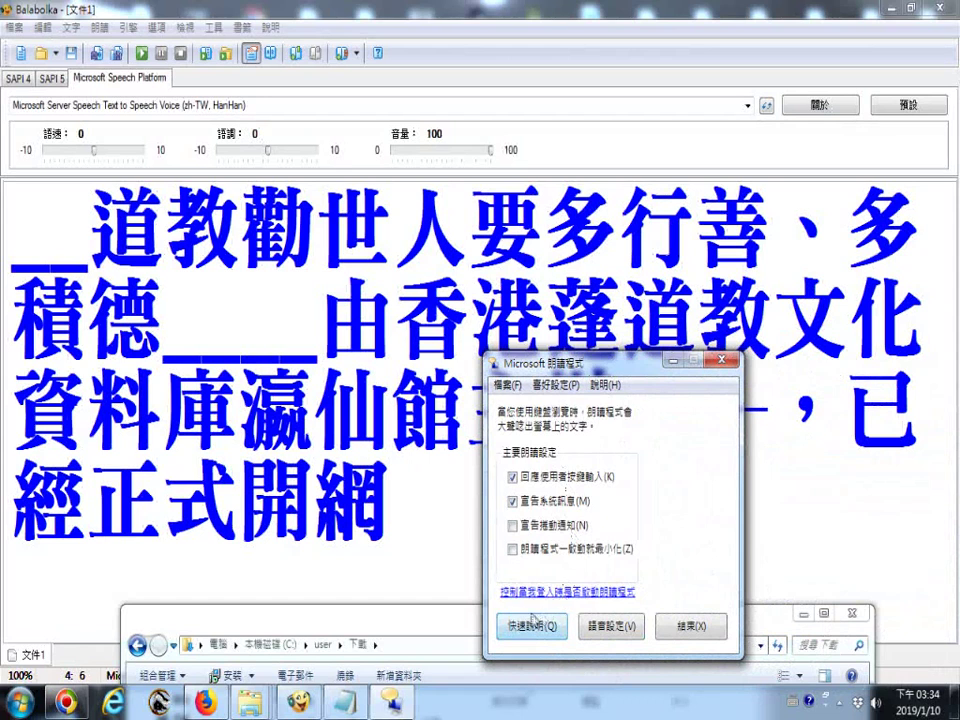
click(690, 626)
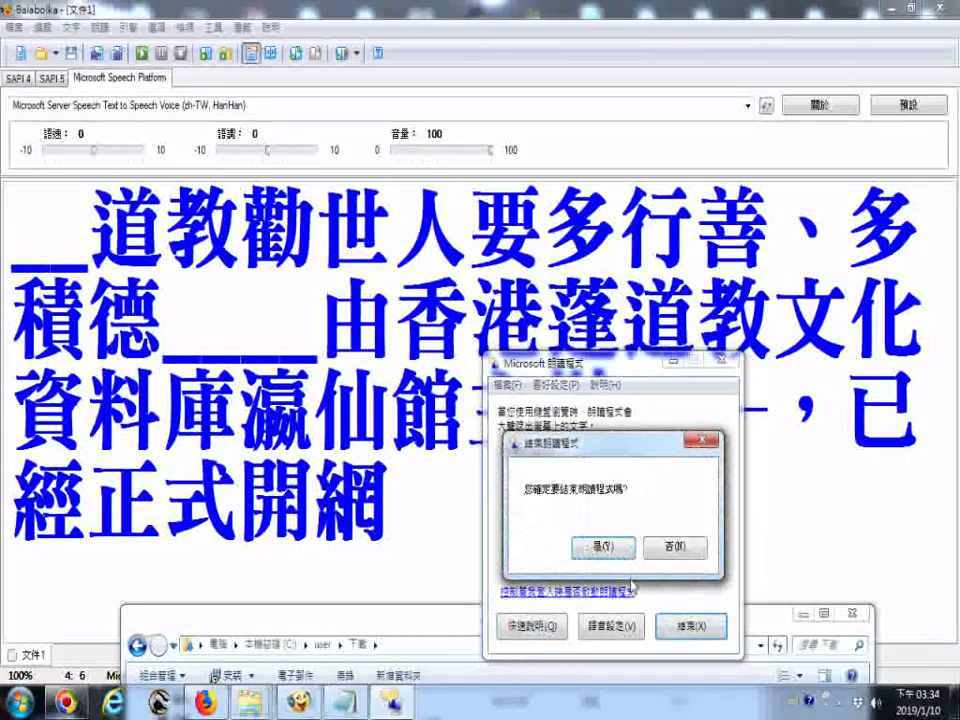
click(600, 548)
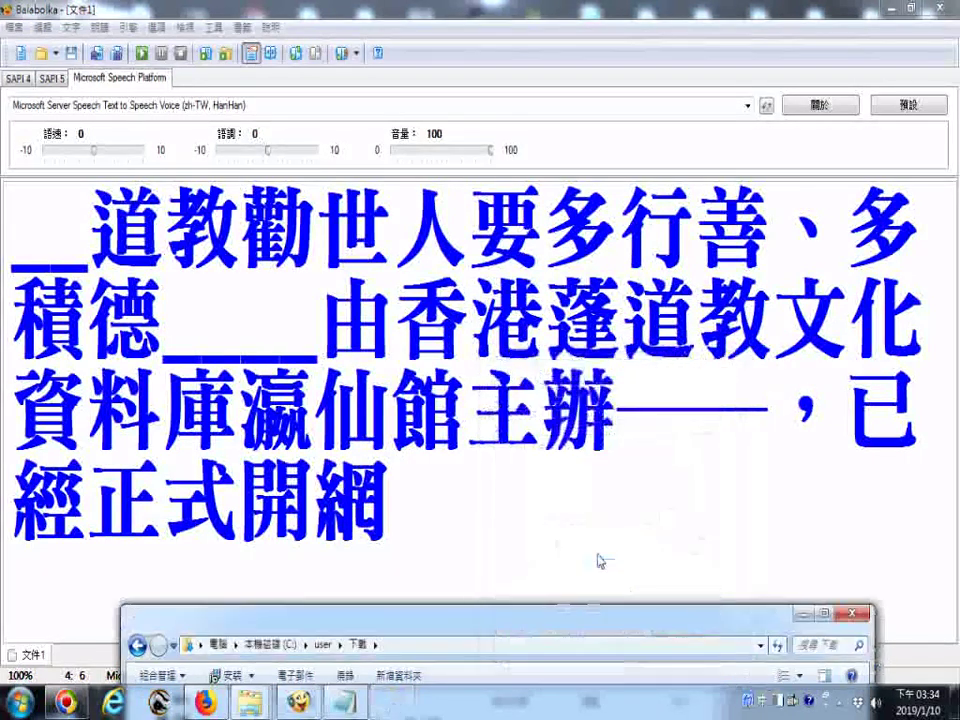
Open NVDA's 設定, check the language list while keeping 中文 (繁體，台灣), zh_TW, and accept the dialog
click(842, 705)
right_click(850, 580)
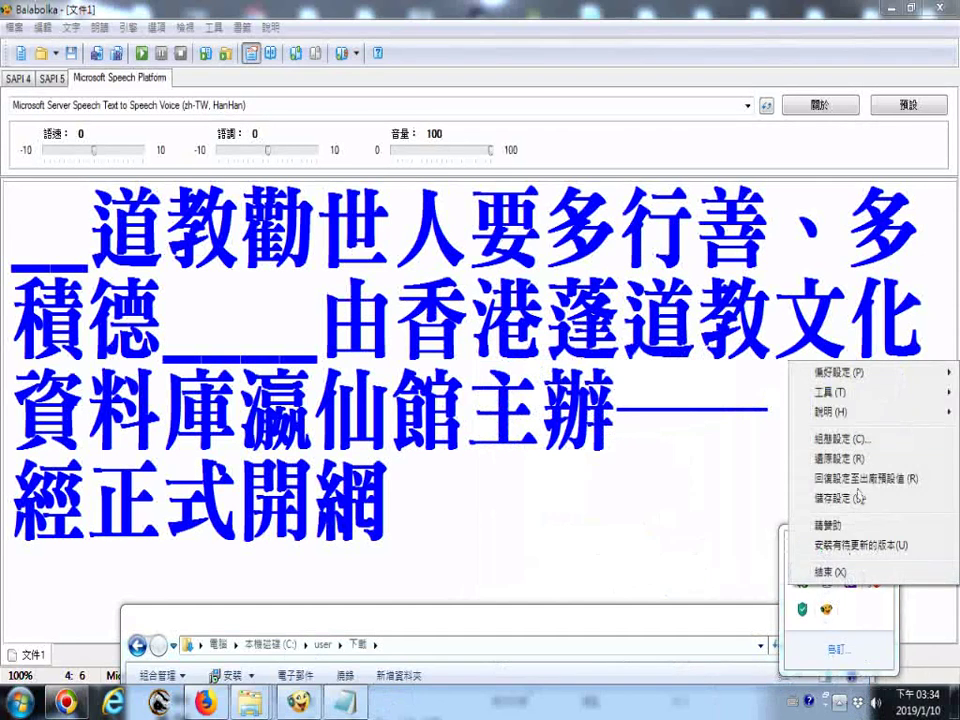
mouse_move(845, 385)
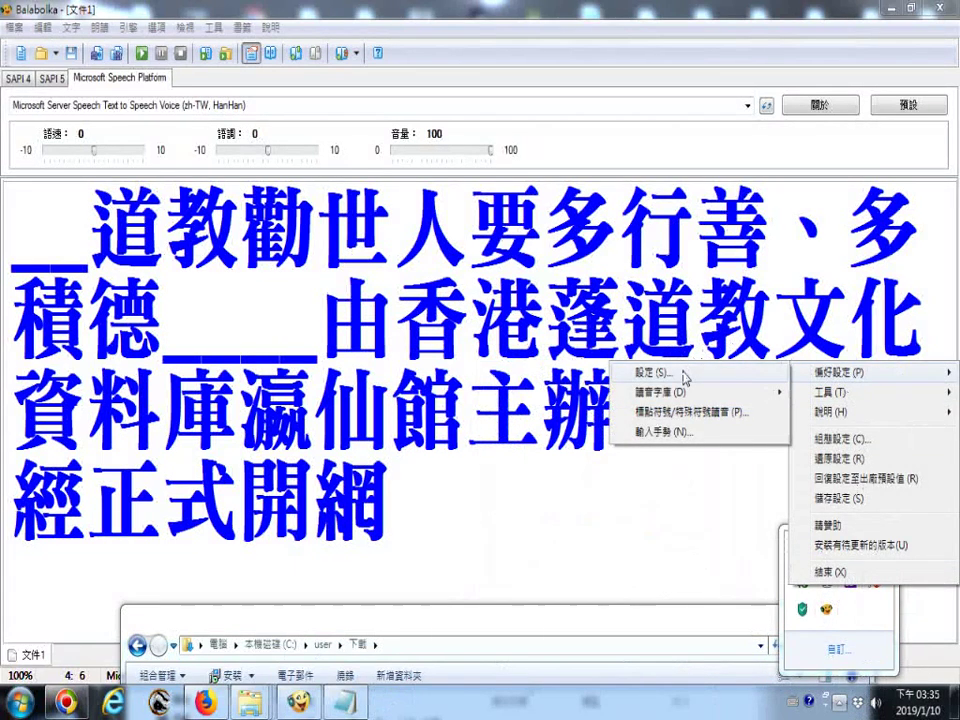
click(672, 318)
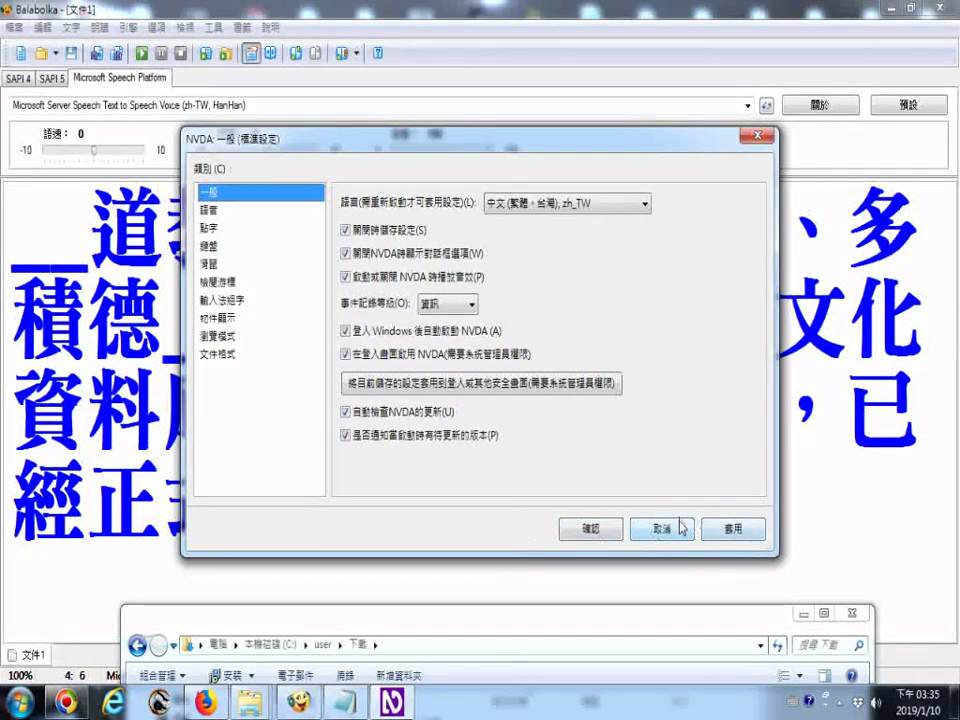
click(605, 207)
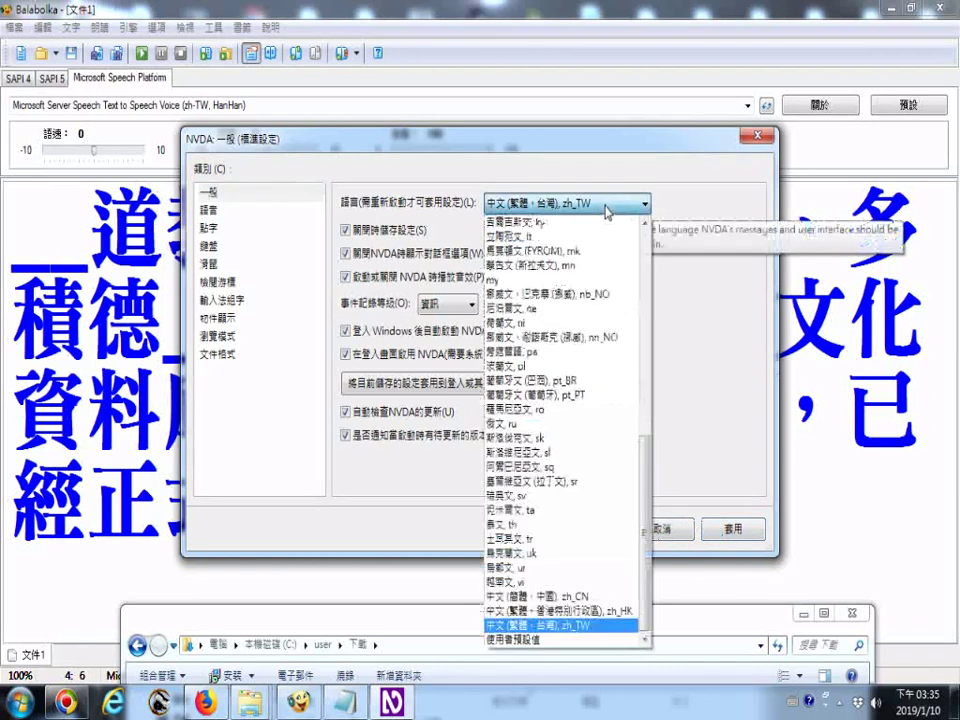
click(605, 205)
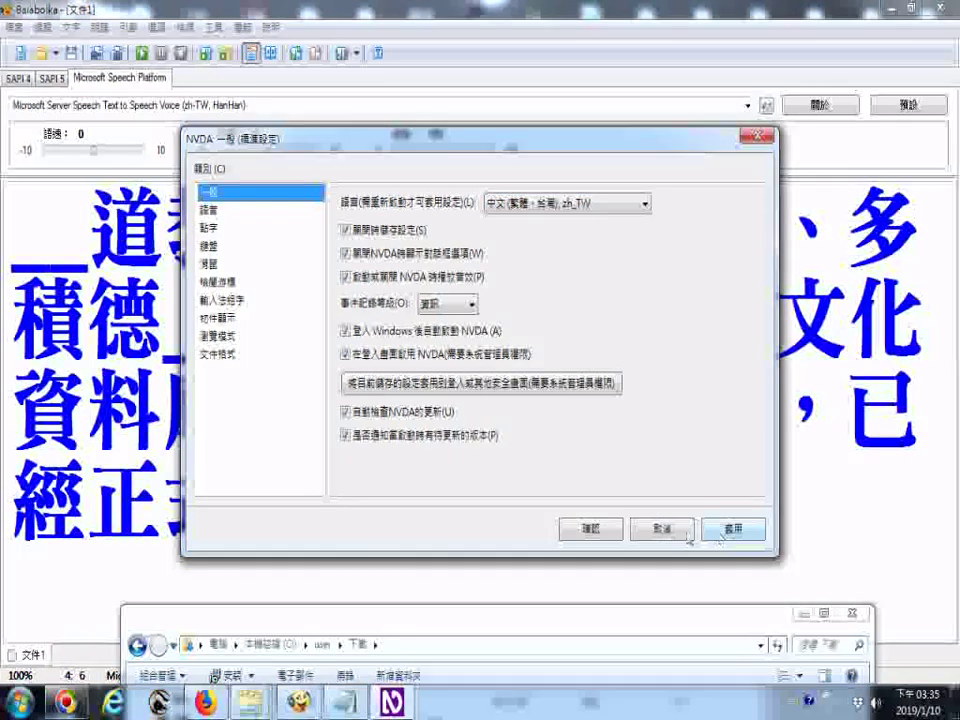
click(590, 530)
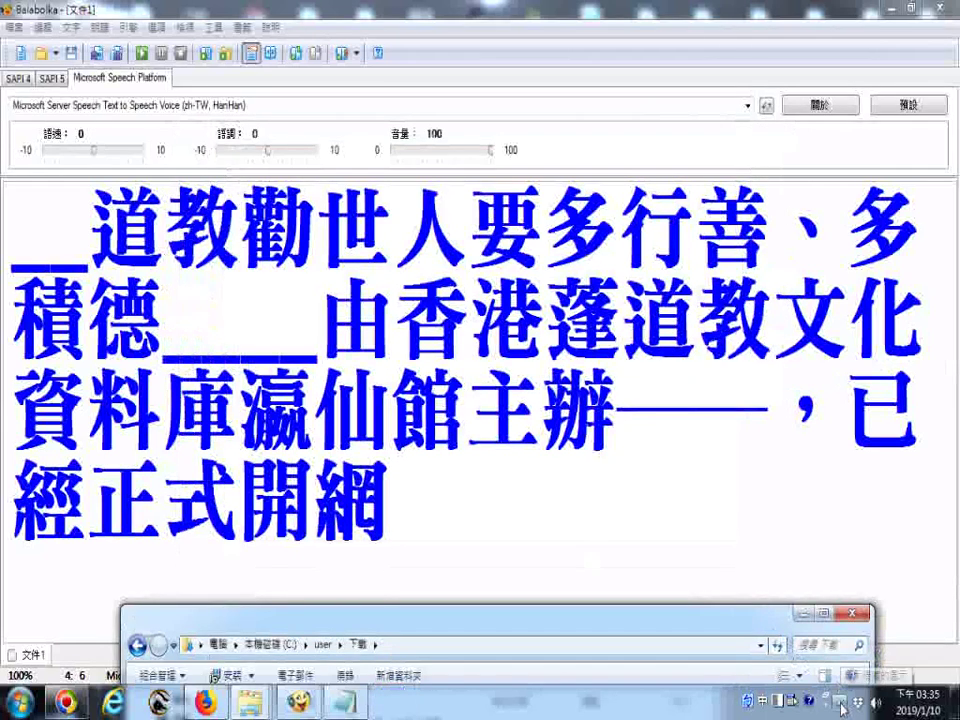
Return to Balabolka, cut the entire document text and paste it back in
click(142, 52)
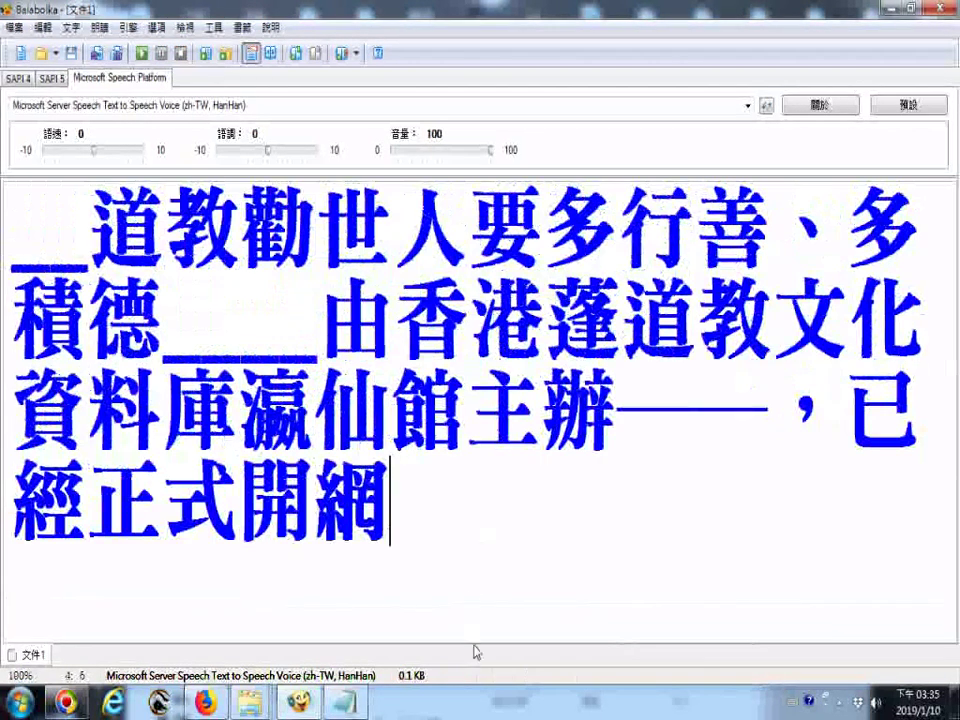
key(ctrl+a)
right_click(182, 272)
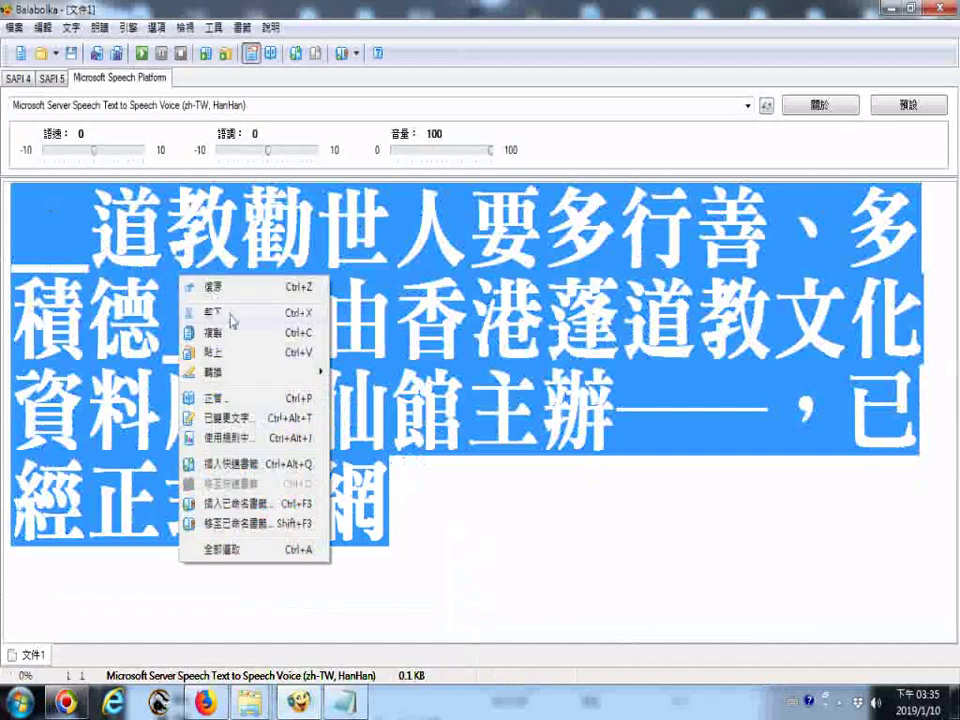
click(232, 319)
right_click(210, 288)
click(268, 370)
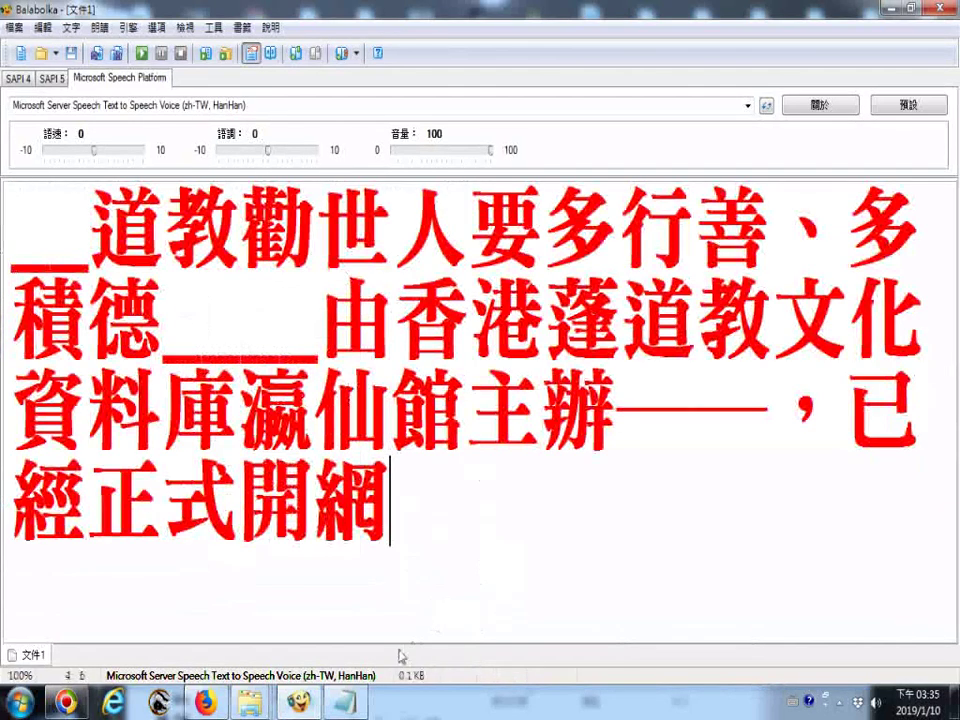
Reopen NVDA's 設定 dialog and show its 語音 category
right_click(825, 702)
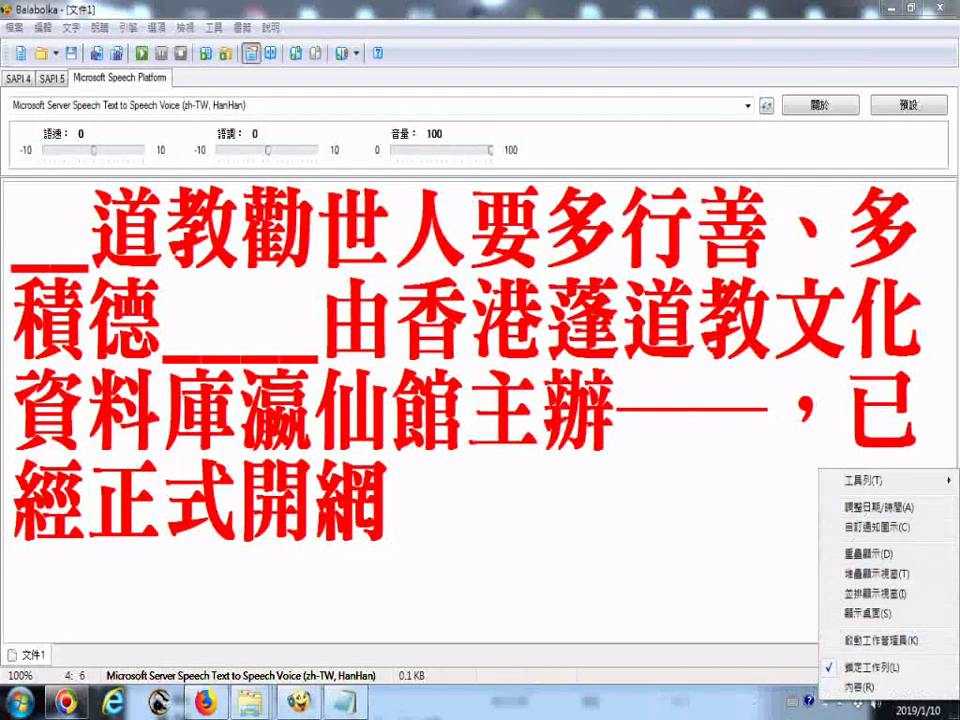
click(839, 702)
click(839, 702)
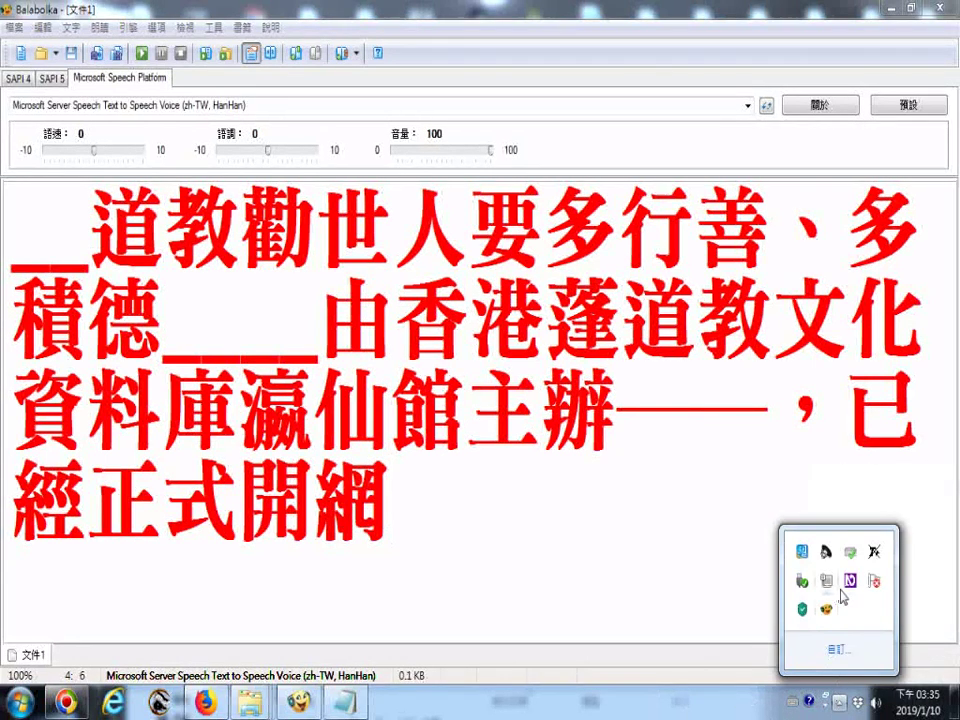
right_click(826, 581)
mouse_move(826, 372)
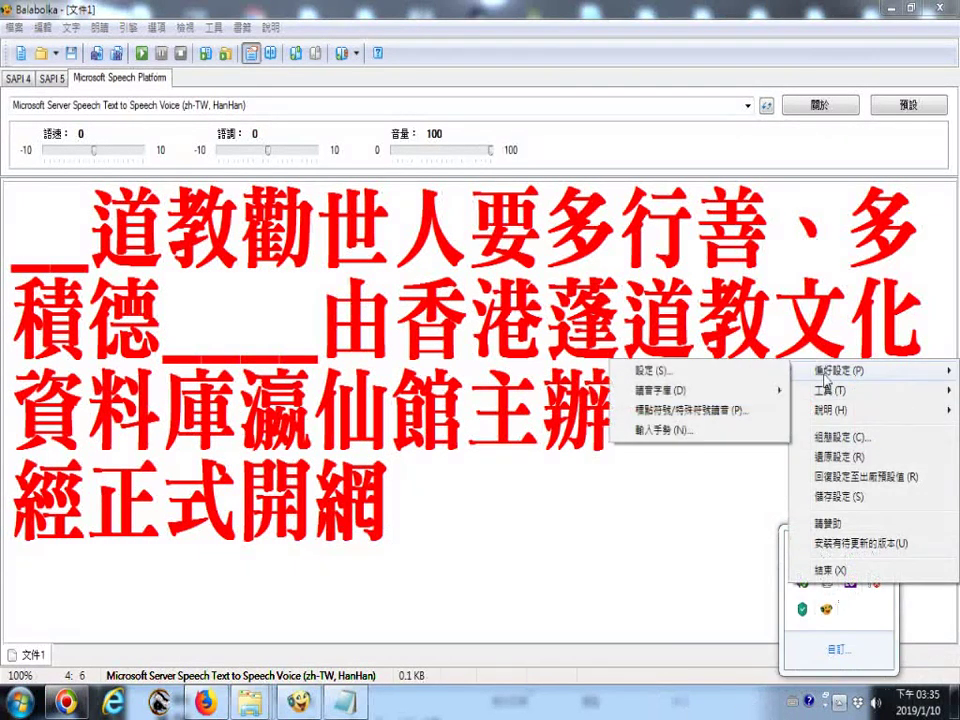
click(688, 372)
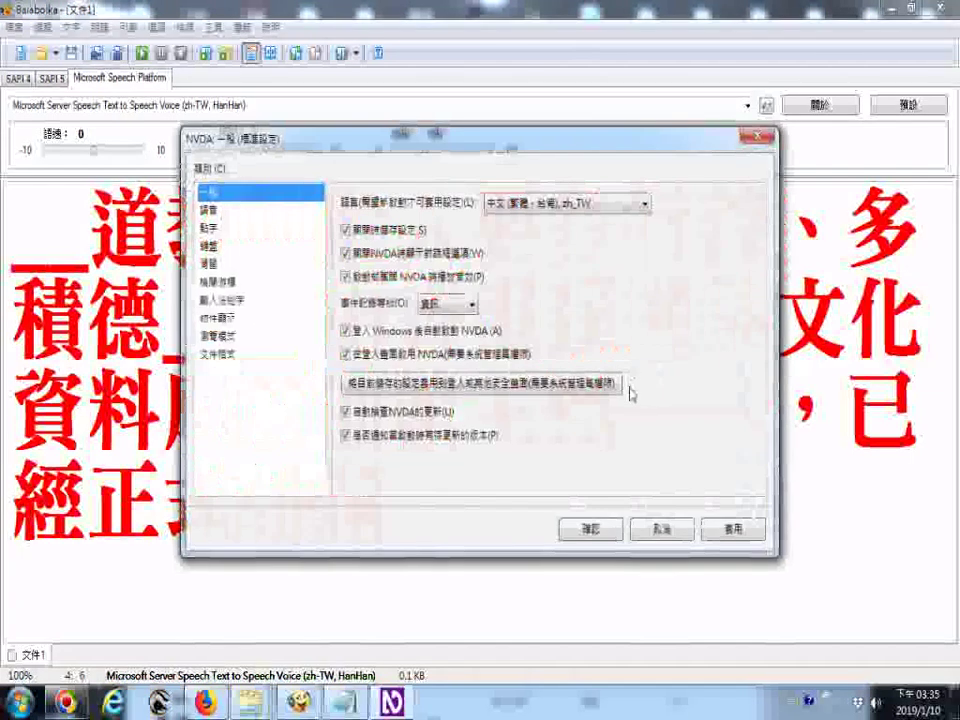
click(225, 212)
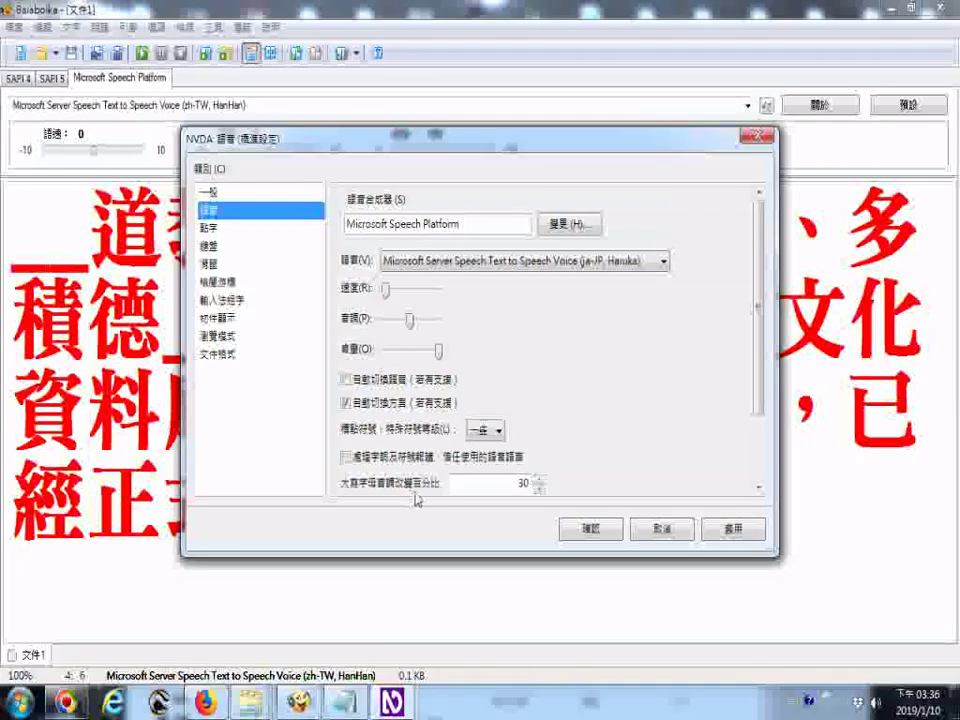
Set NVDA's voice to Microsoft Server Speech Text to Speech Voice (zh-TW, HanHan), apply it and accept the settings dialog
click(731, 535)
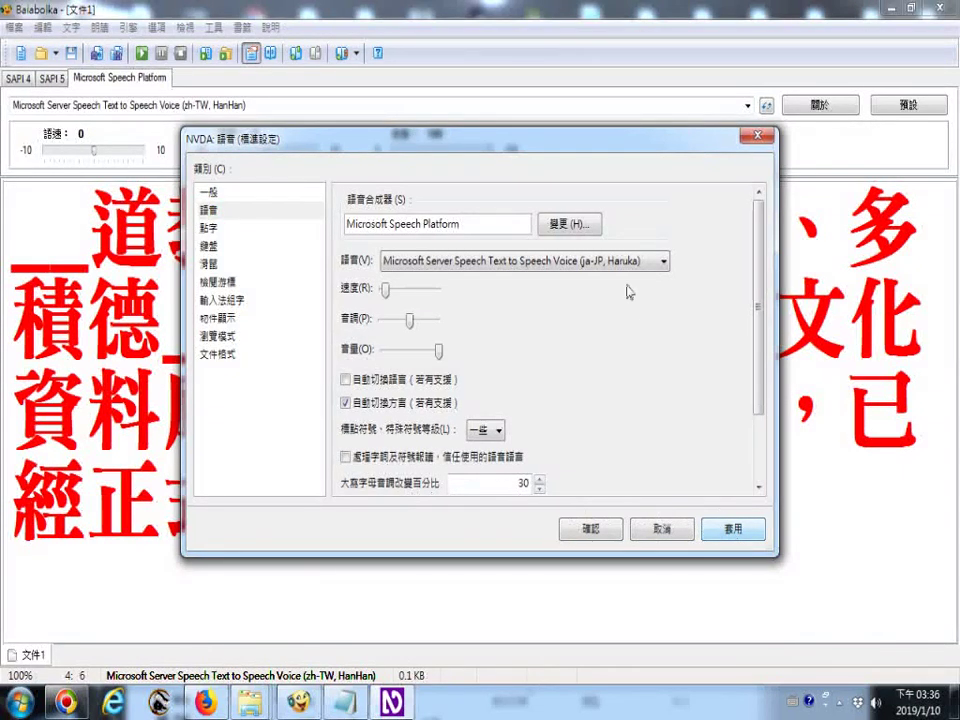
click(600, 261)
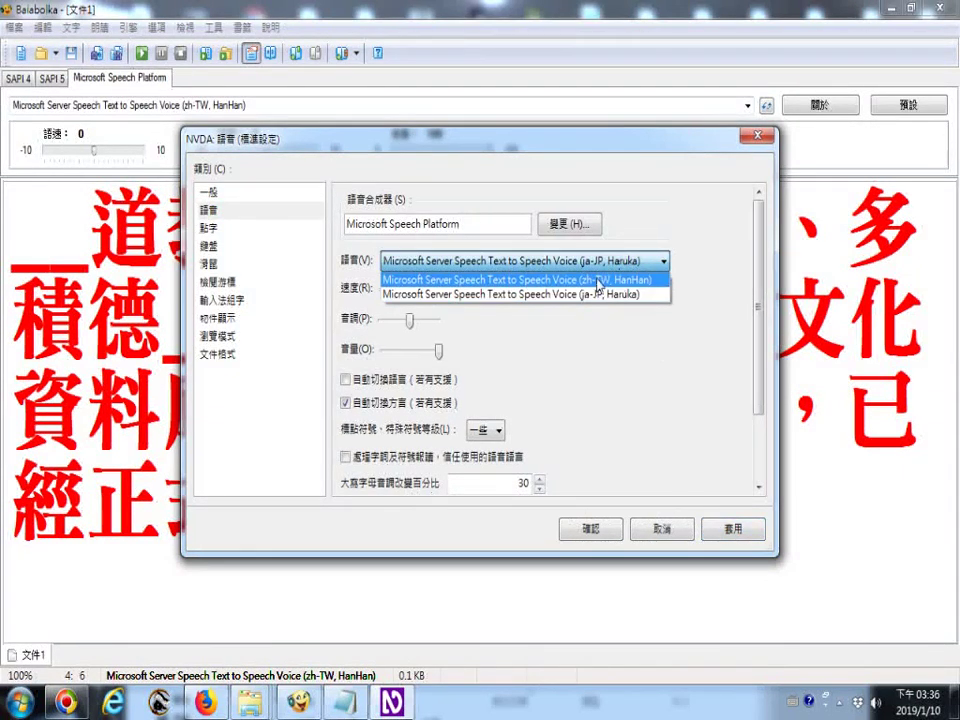
click(560, 280)
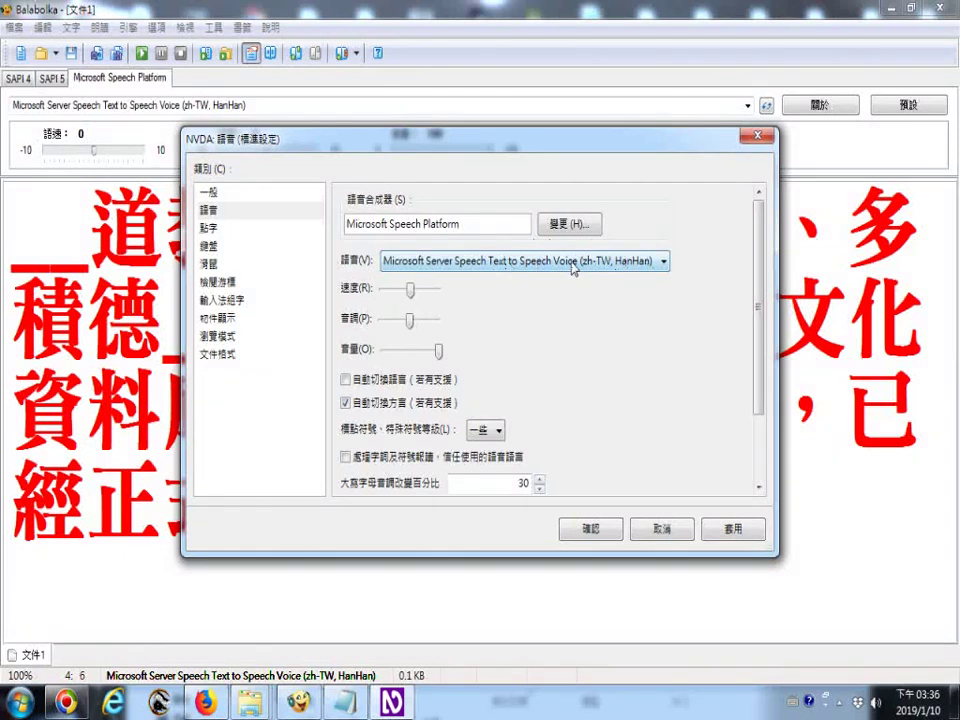
click(572, 264)
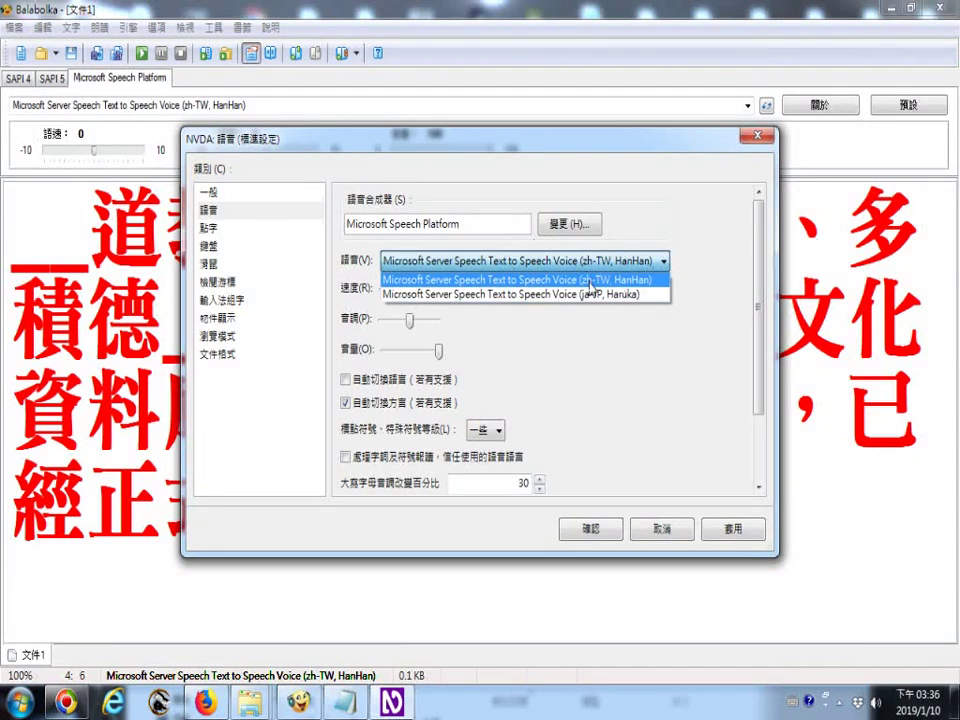
click(589, 281)
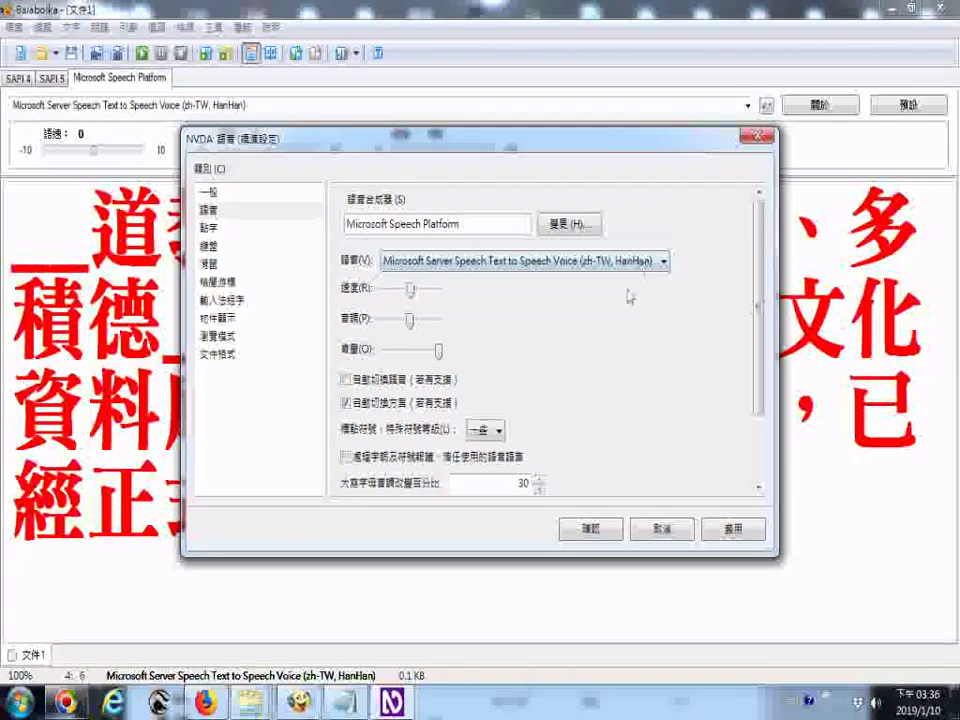
click(735, 538)
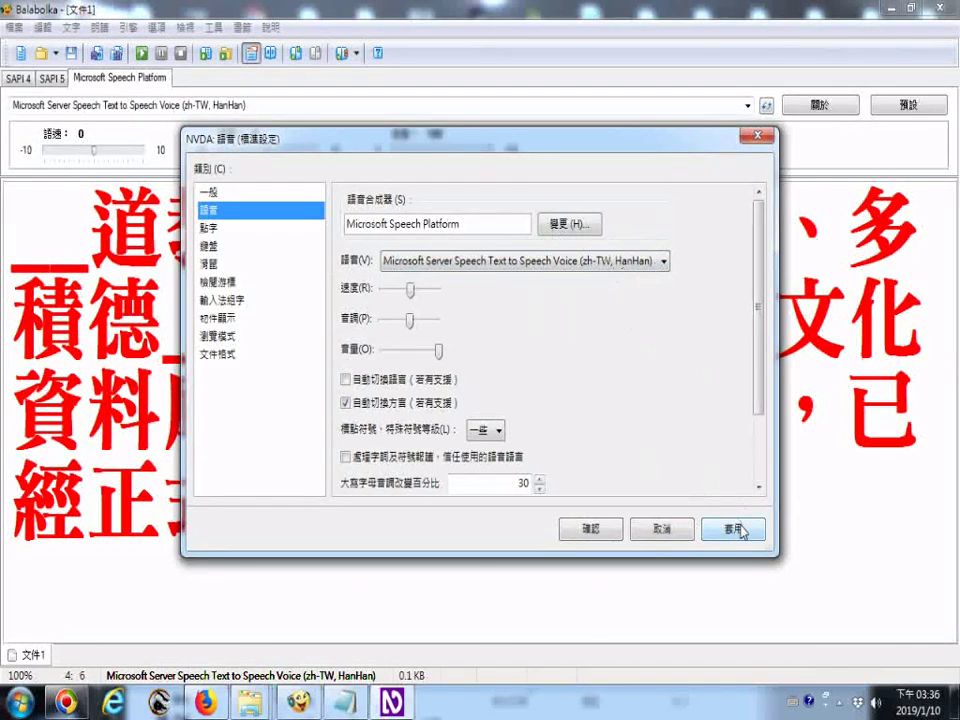
click(604, 538)
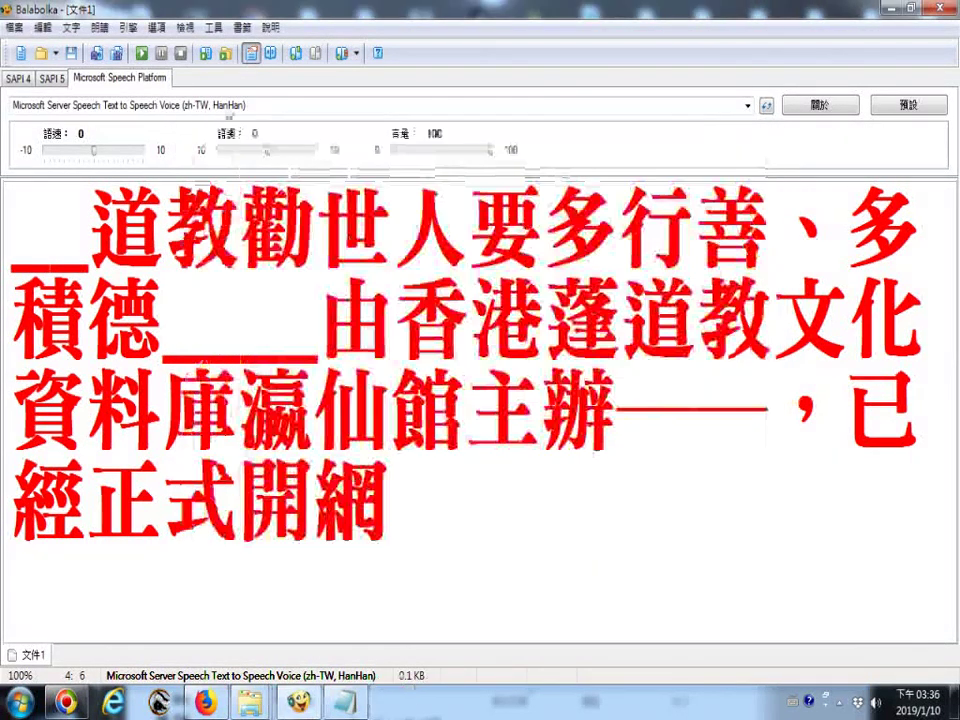
In Balabolka, try the zh-TW HanHan and ja-JP Haruka voices of Microsoft Speech Platform by reading the document aloud
click(165, 106)
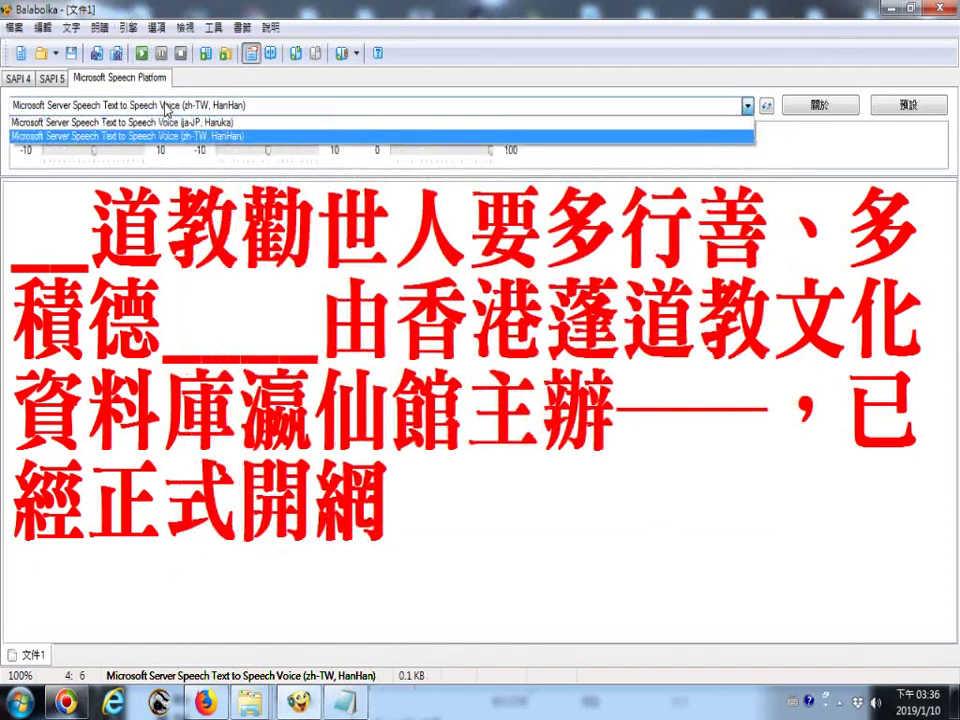
click(183, 134)
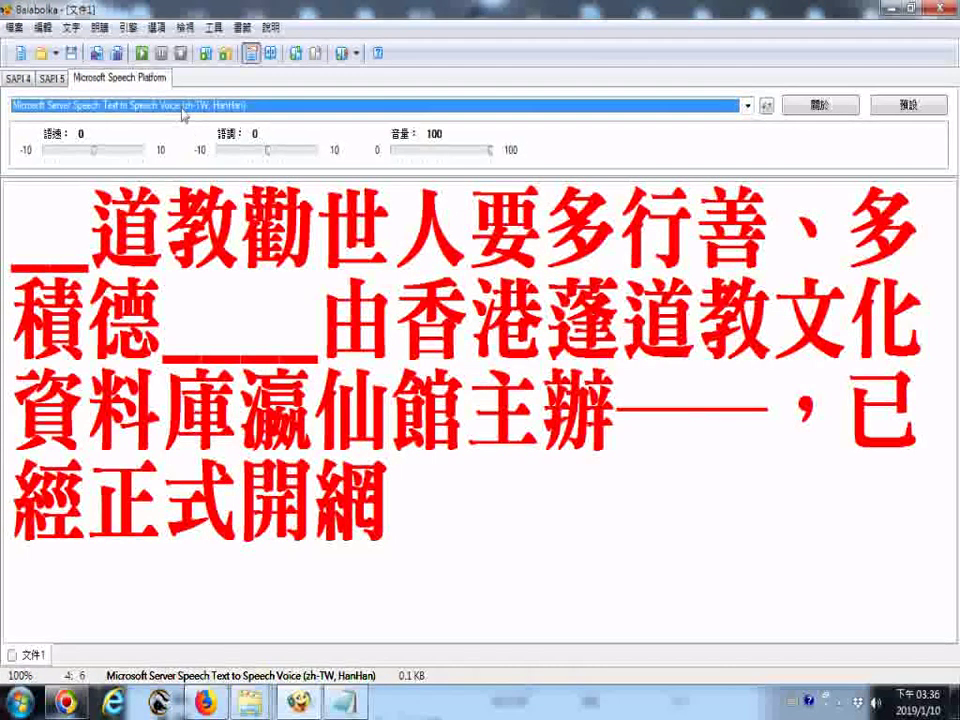
click(142, 53)
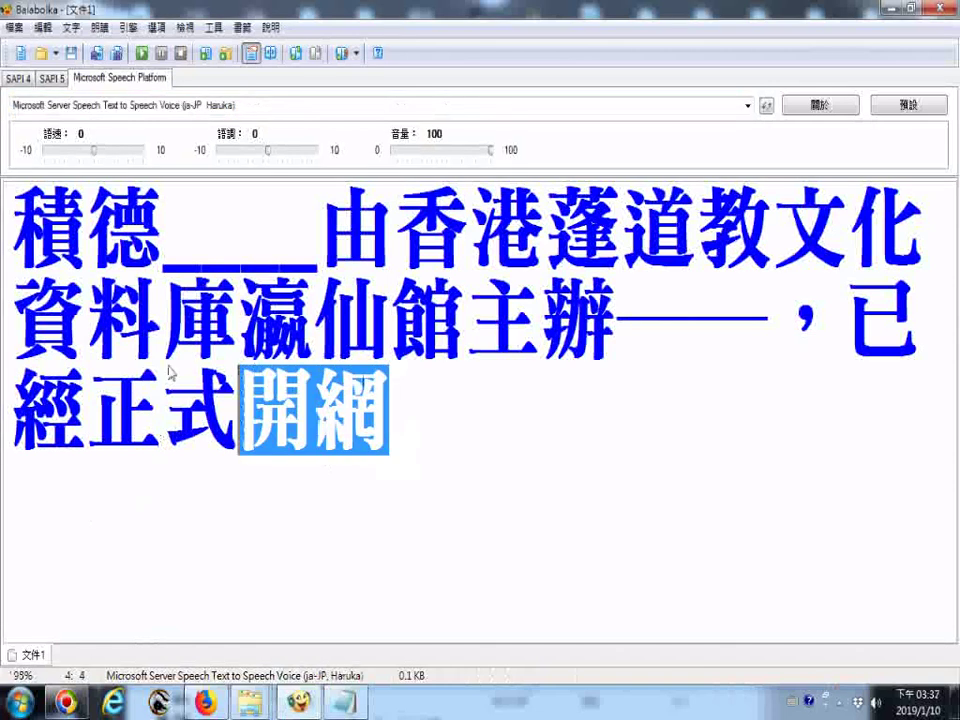
Cut the entire Balabolka document text and paste it back in
key(ctrl+a)
right_click(345, 288)
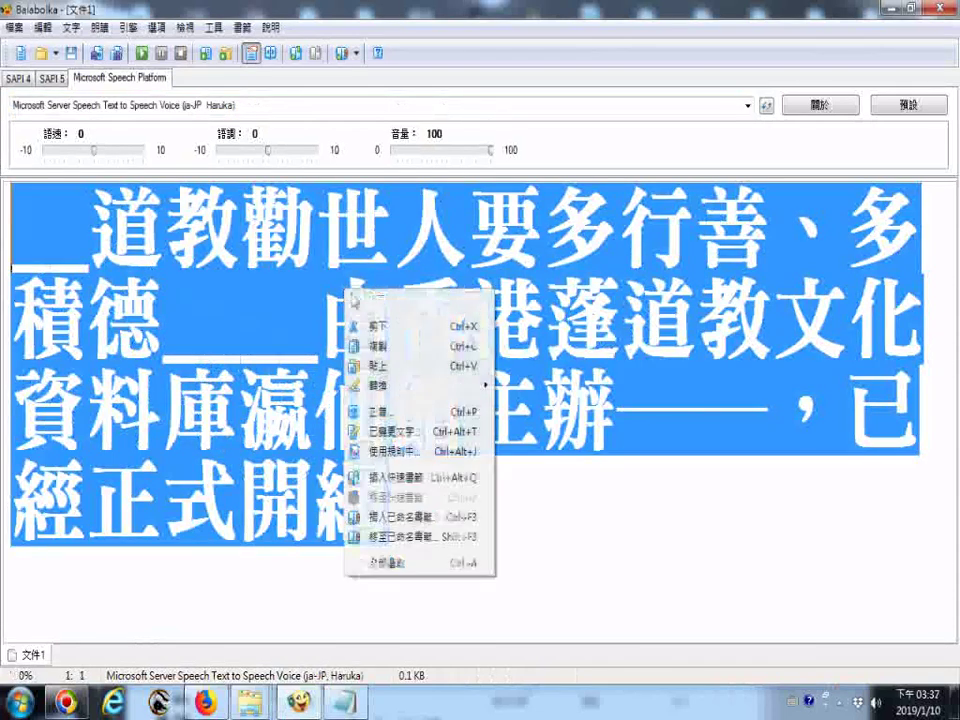
click(386, 333)
right_click(307, 289)
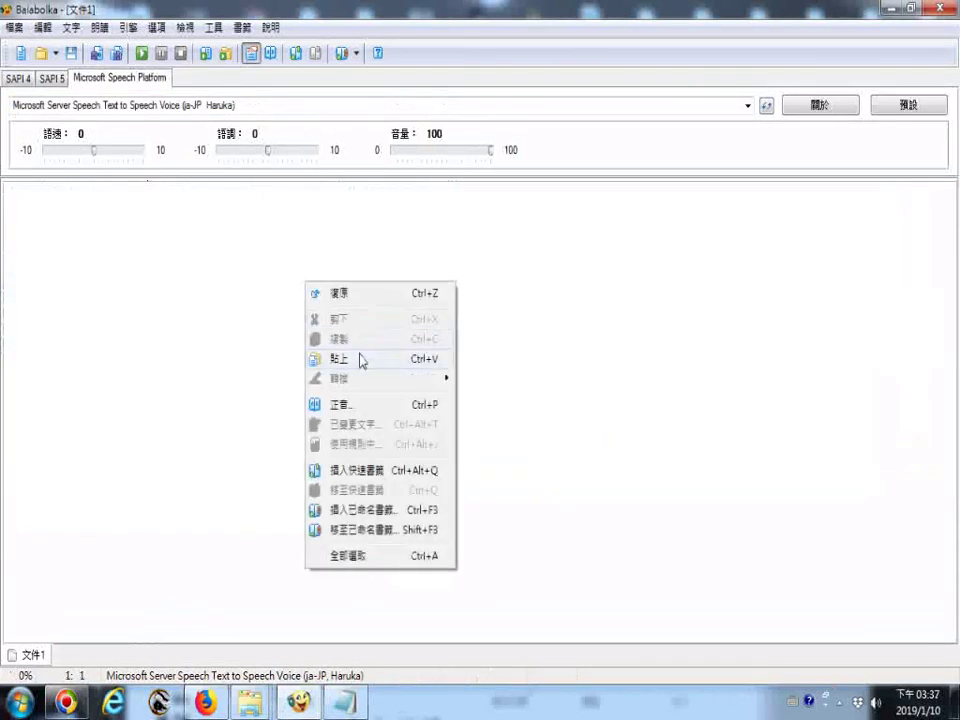
click(360, 360)
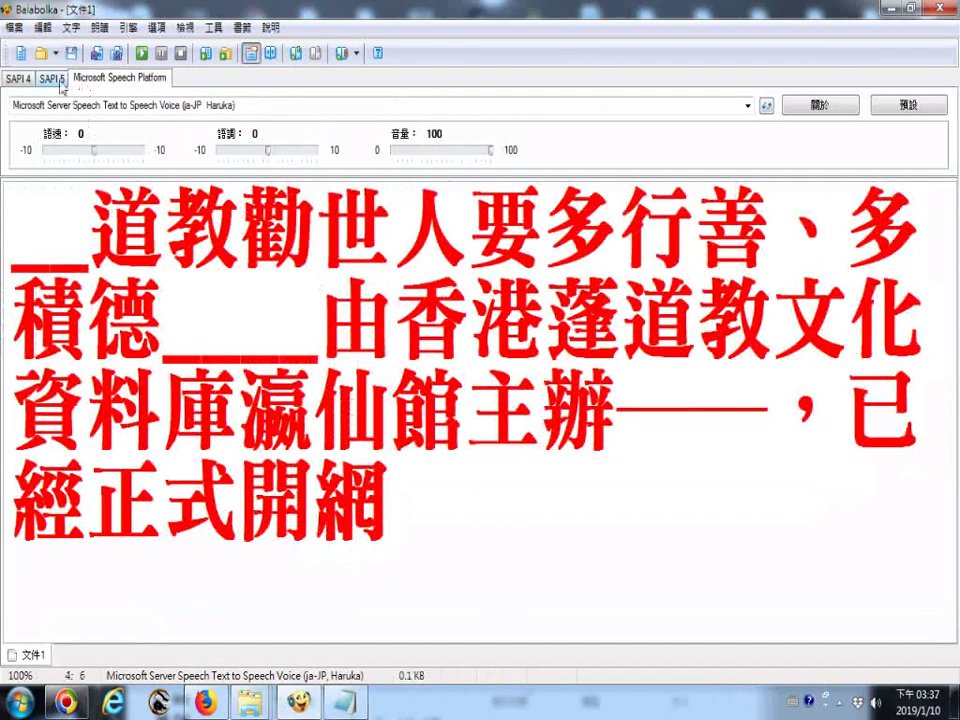
Choose the SAPI 5 voice Ekho Mandarin and read the document aloud with it
click(51, 78)
click(58, 104)
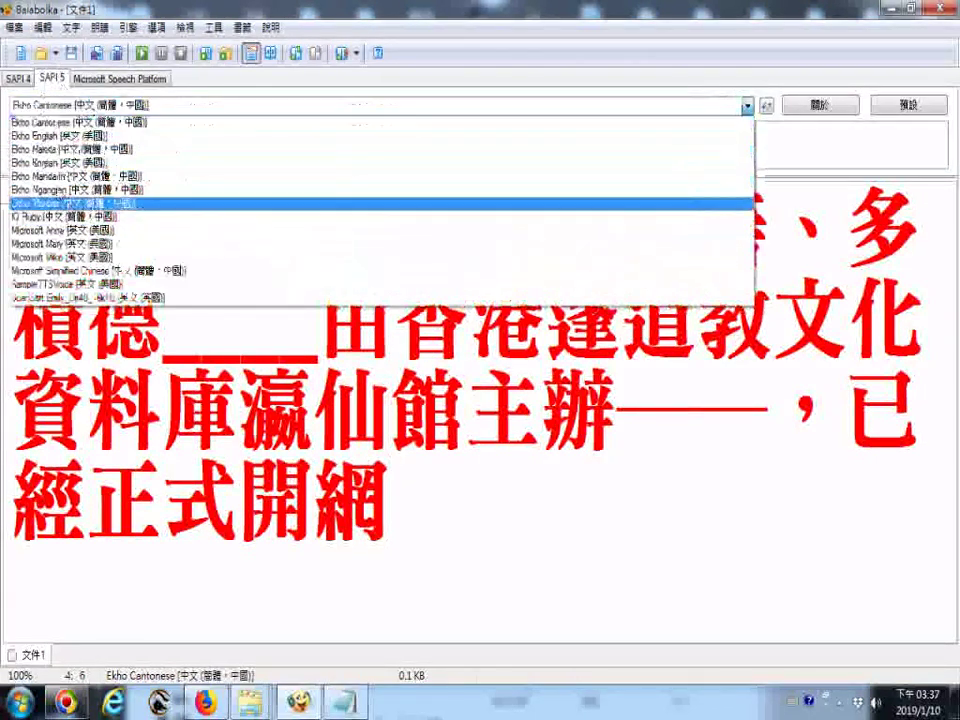
click(90, 176)
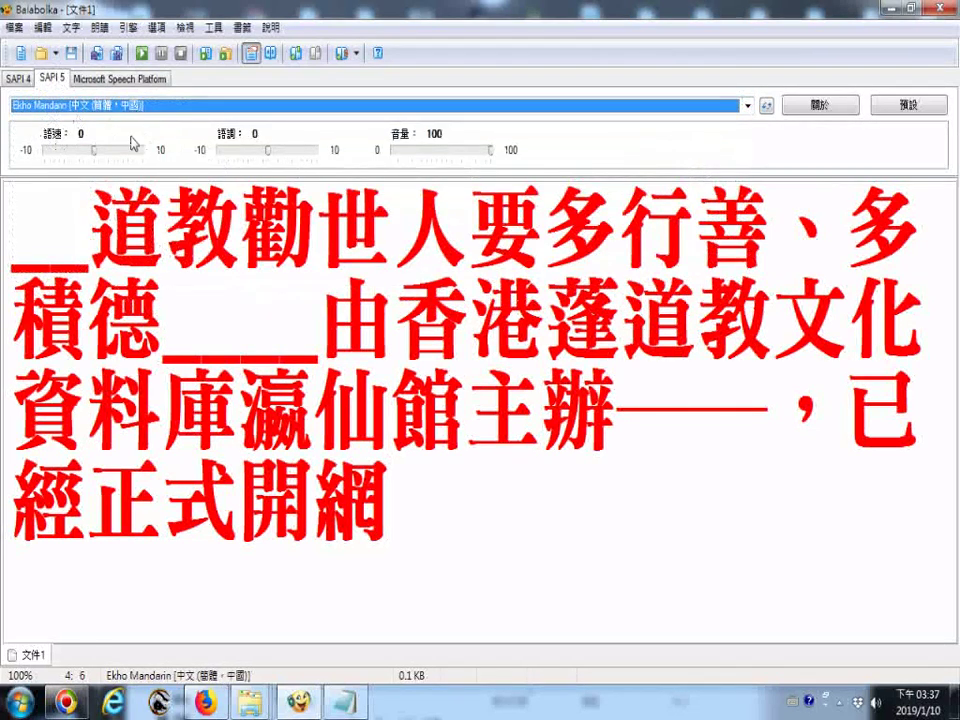
click(141, 54)
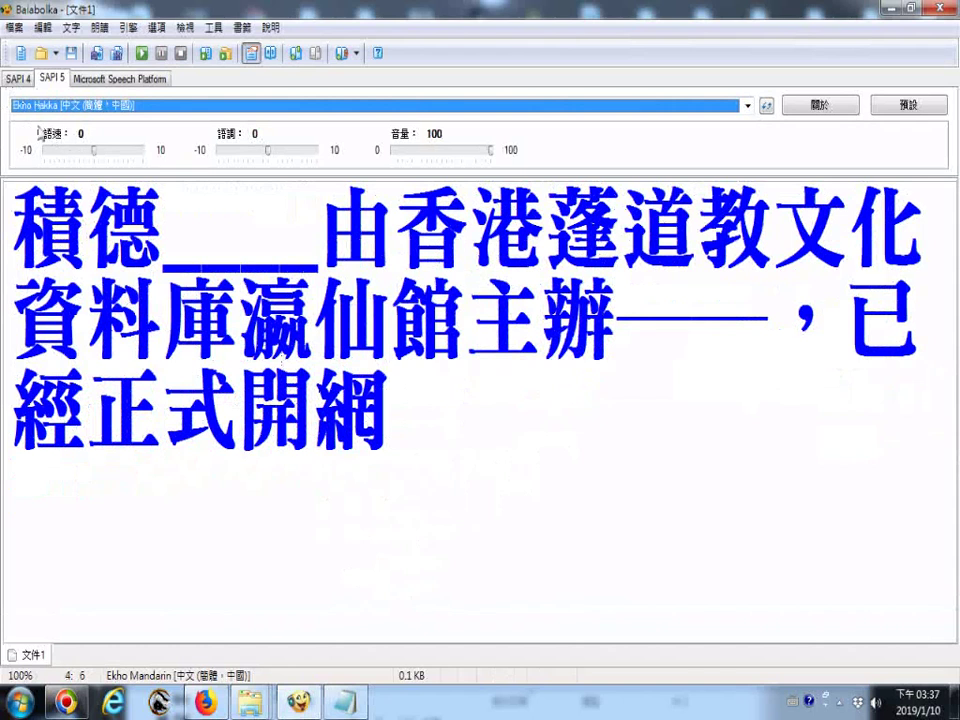
Switch the SAPI 5 voice to Ekho Cantonese and back to Ekho Mandarin
key(Up)
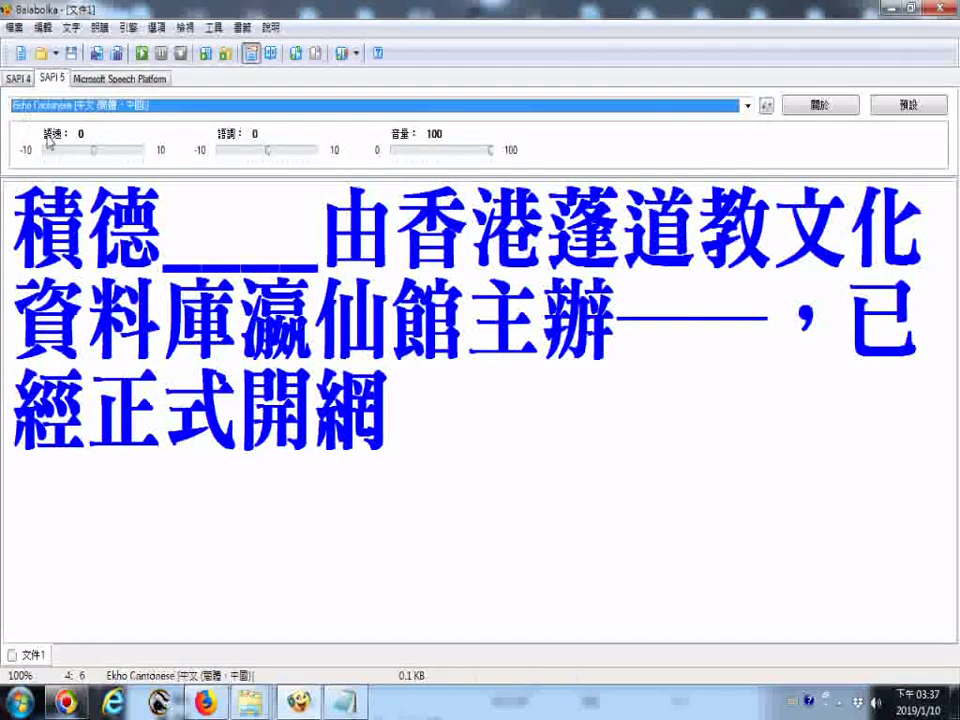
click(52, 79)
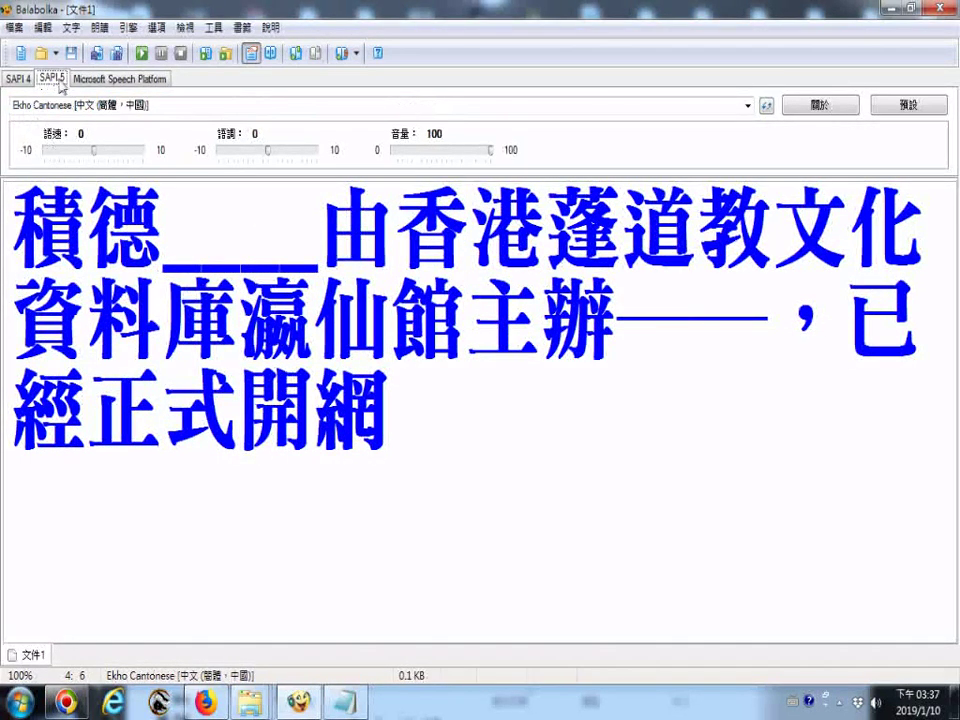
click(80, 105)
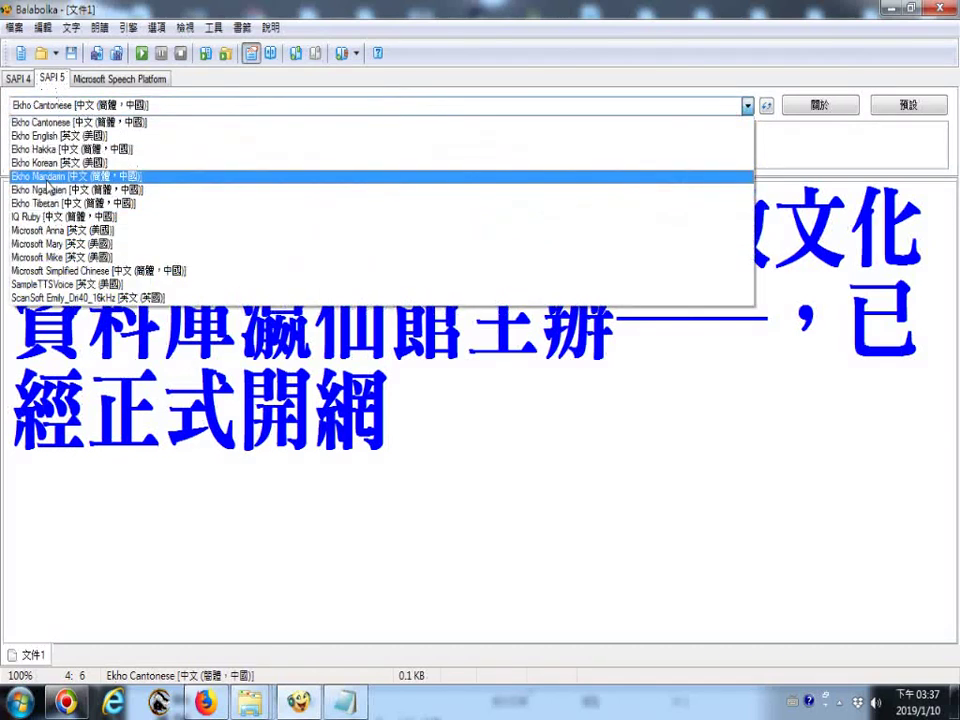
click(57, 178)
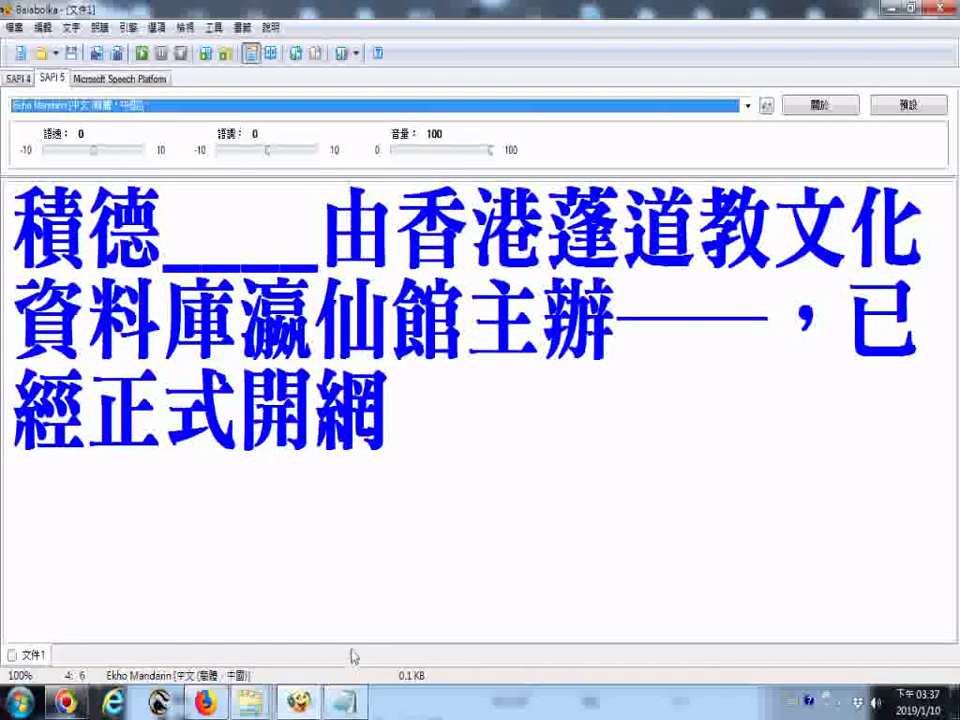
Open the 下載 folder, launch the MSSpeech_TTS_en-US_ZiraPro installer and answer its security prompt
mouse_move(251, 710)
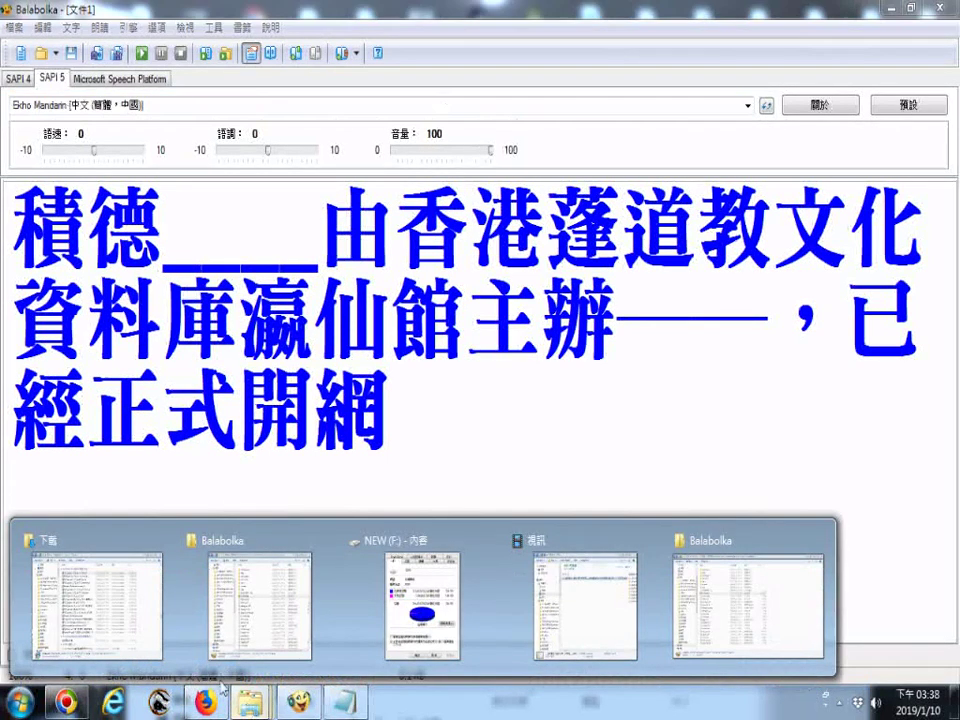
click(105, 560)
drag(363, 614, 353, 290)
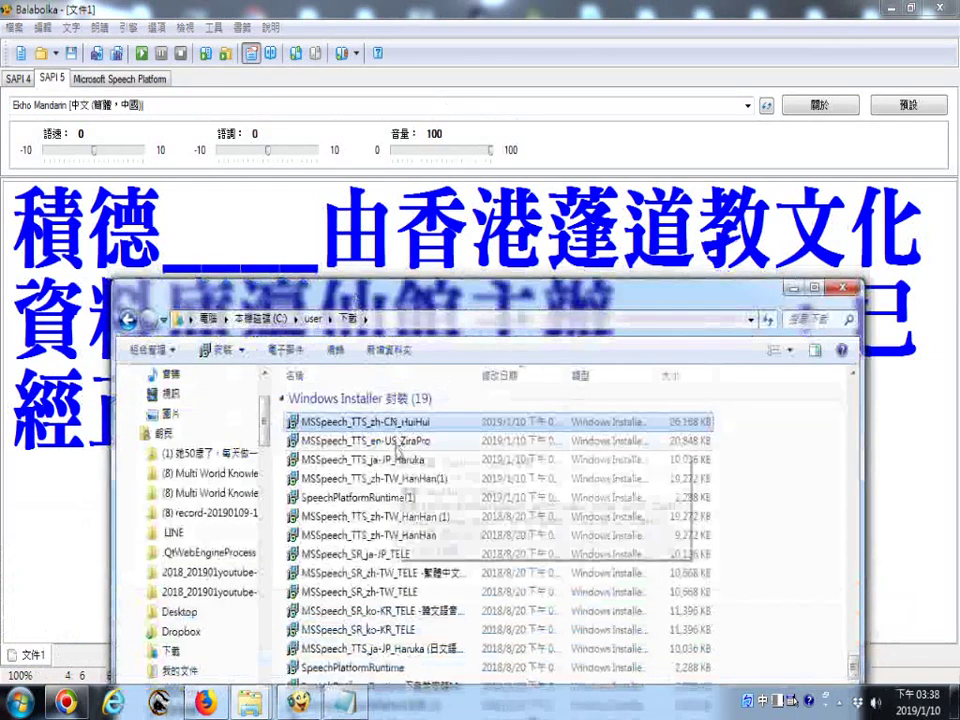
double_click(393, 452)
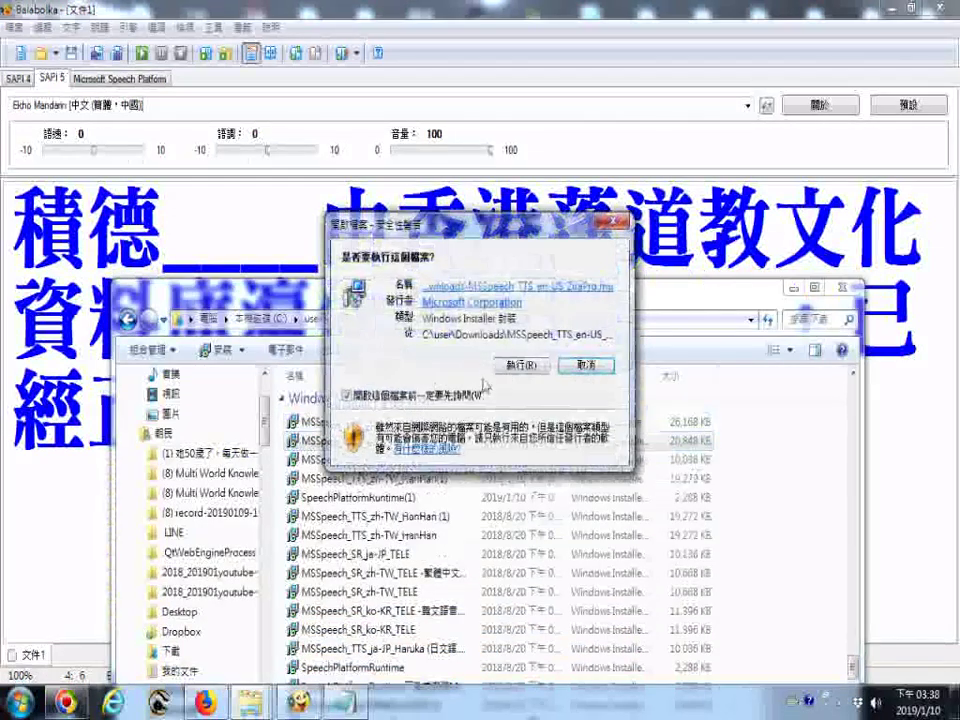
click(563, 368)
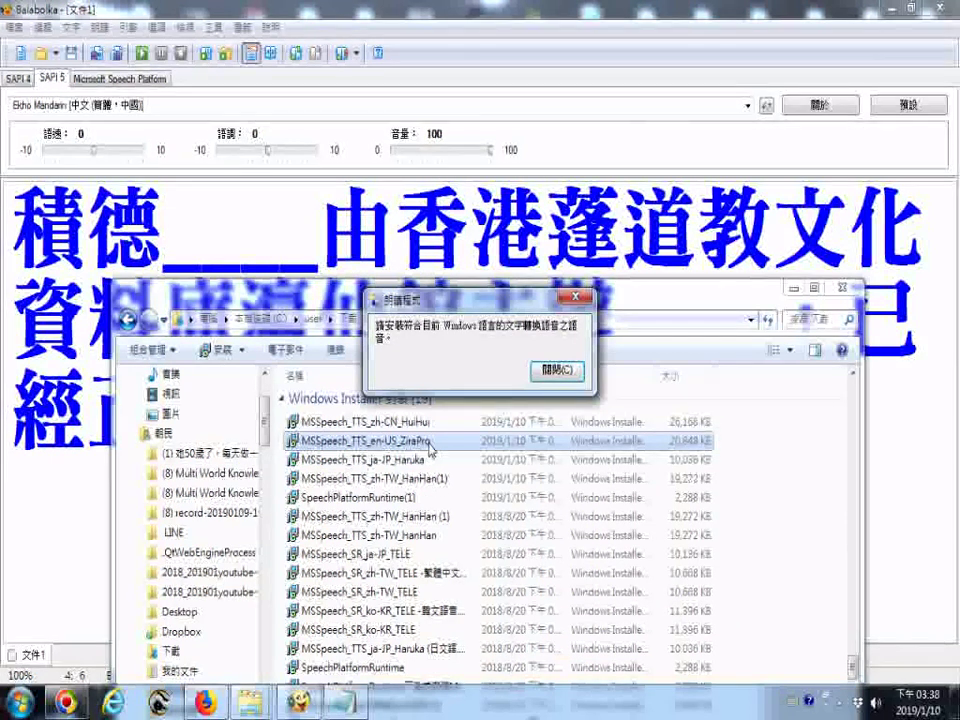
Dismiss the 朗讀程式 message, check its 語音設定 without changing anything, and exit Microsoft 朗讀程式, confirming the exit
click(571, 372)
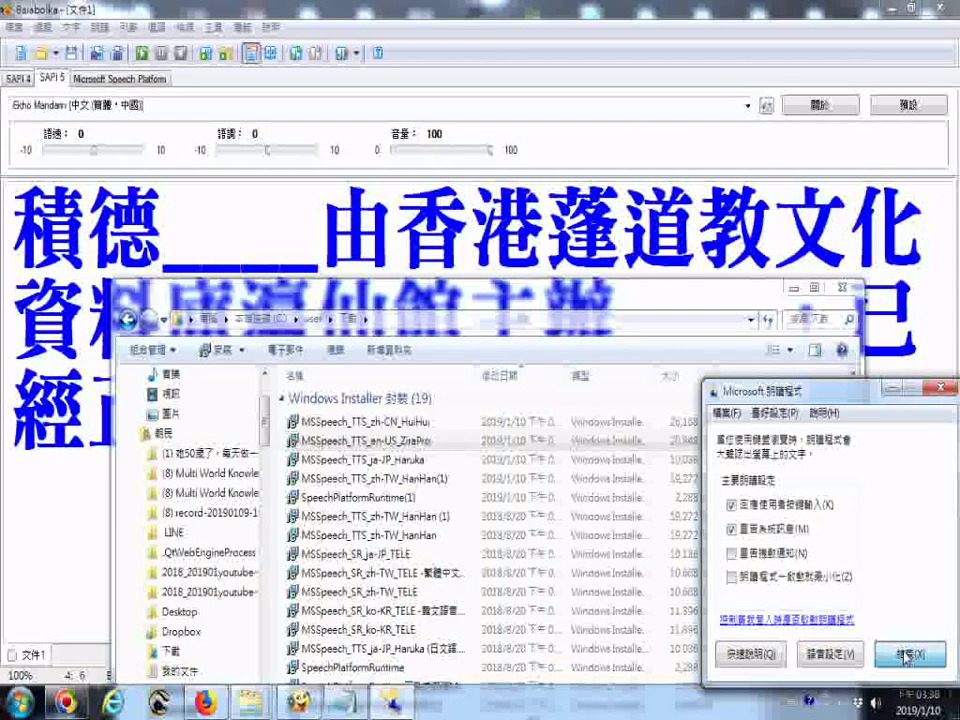
click(833, 657)
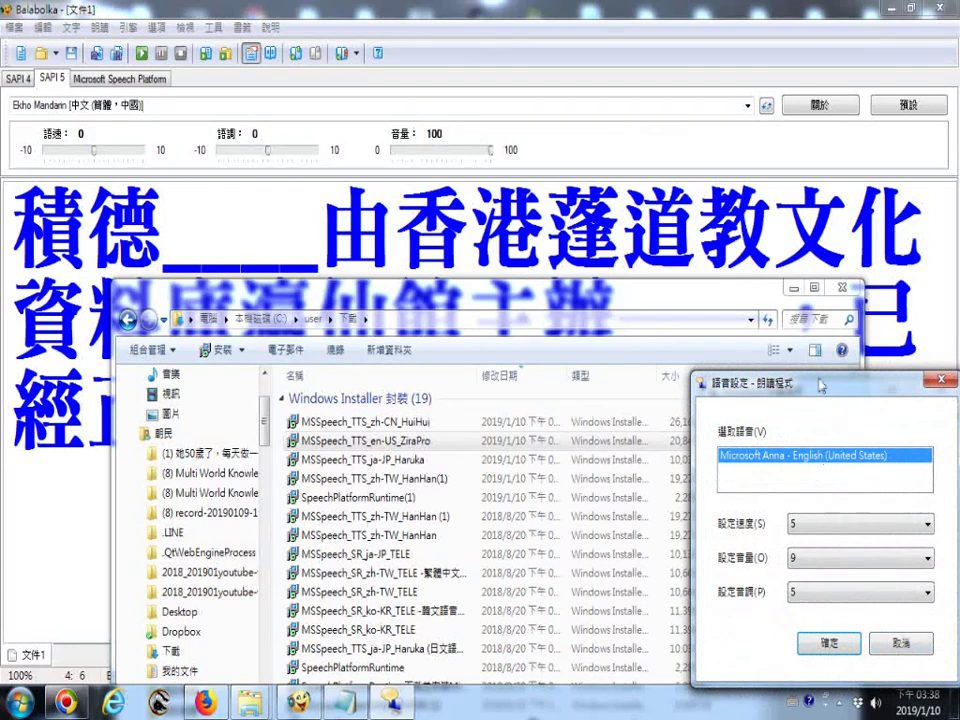
drag(820, 385, 667, 289)
click(748, 547)
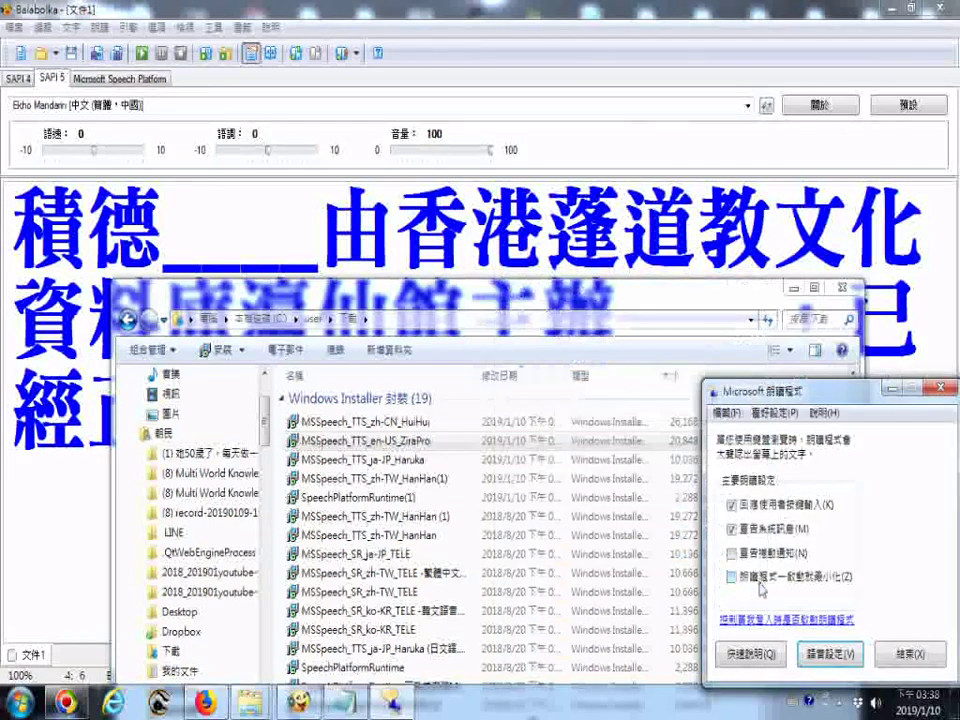
click(897, 657)
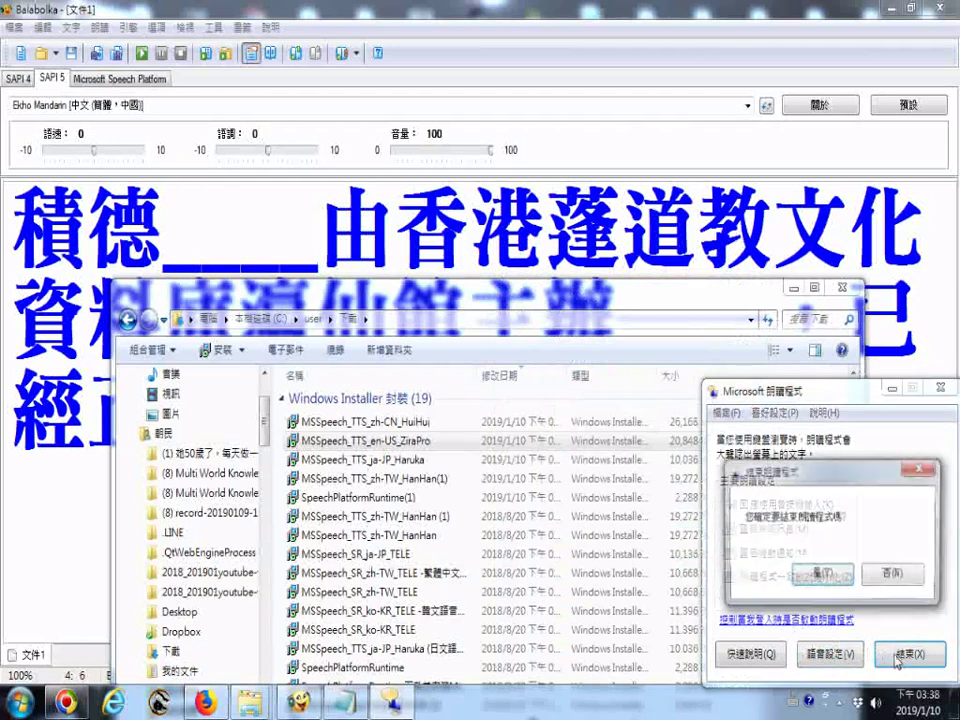
click(797, 573)
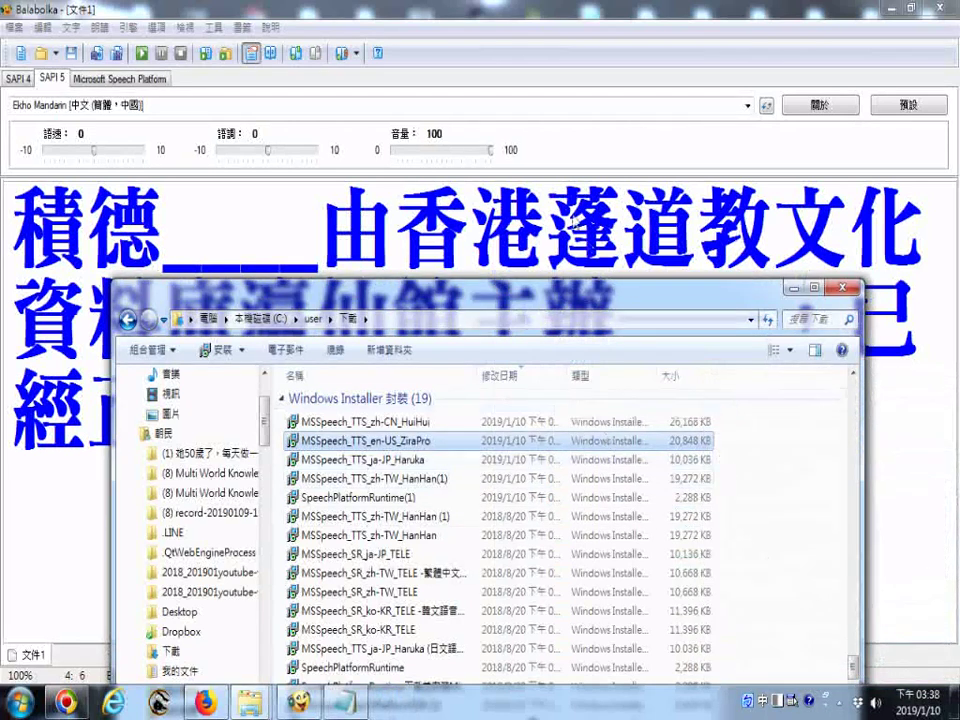
Reopen NVDA's 語音 settings, check the voice list while keeping the zh-TW HanHan voice, apply and accept the dialog
drag(538, 300, 497, 152)
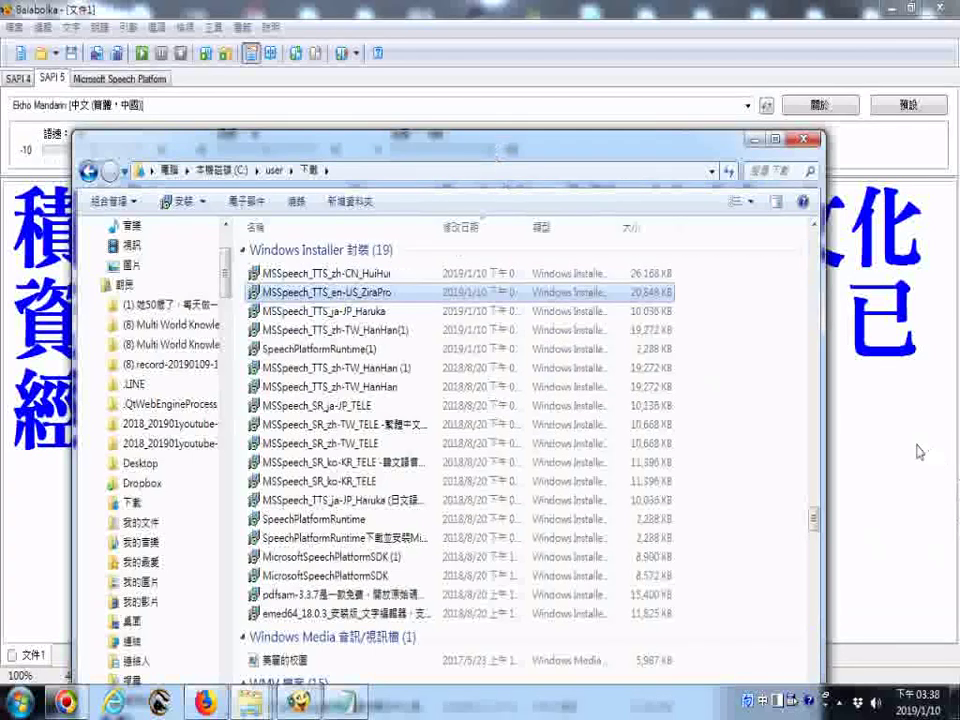
click(830, 700)
right_click(851, 580)
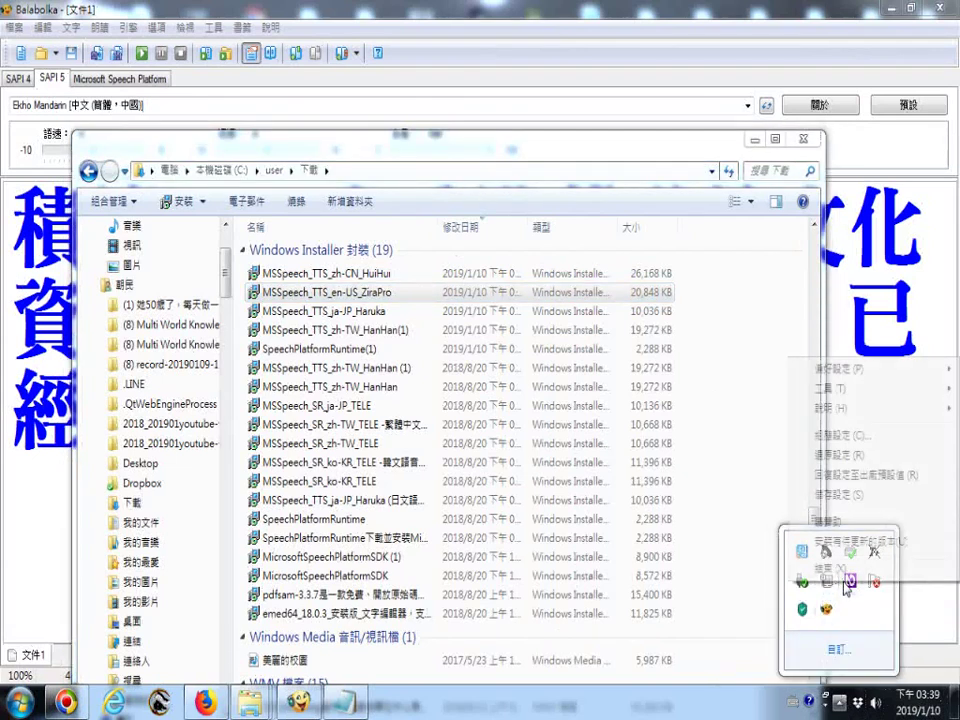
mouse_move(853, 368)
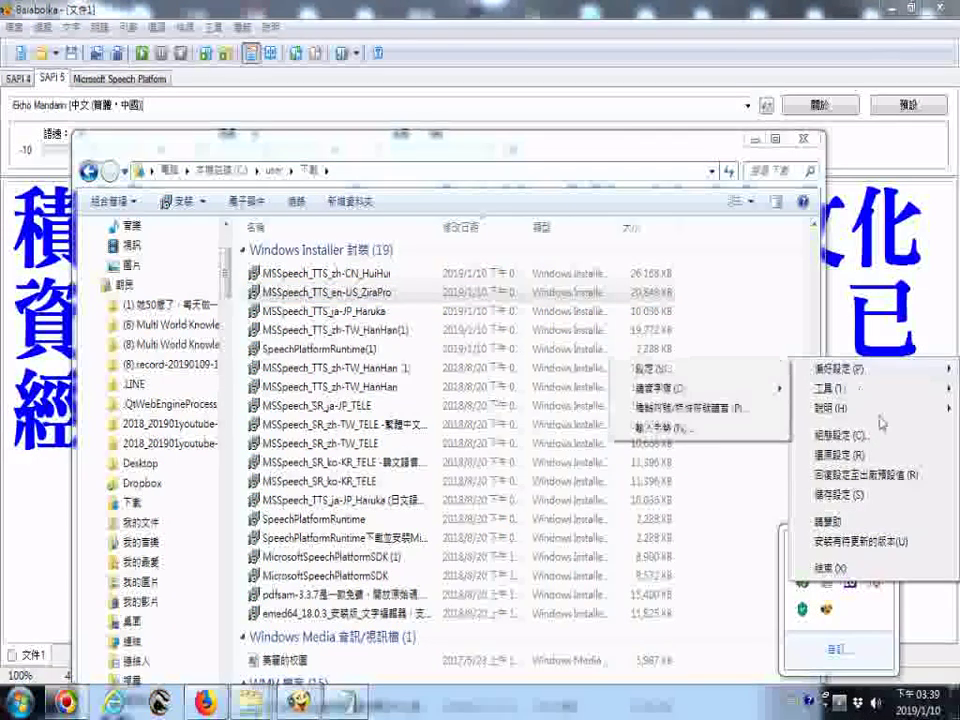
click(660, 370)
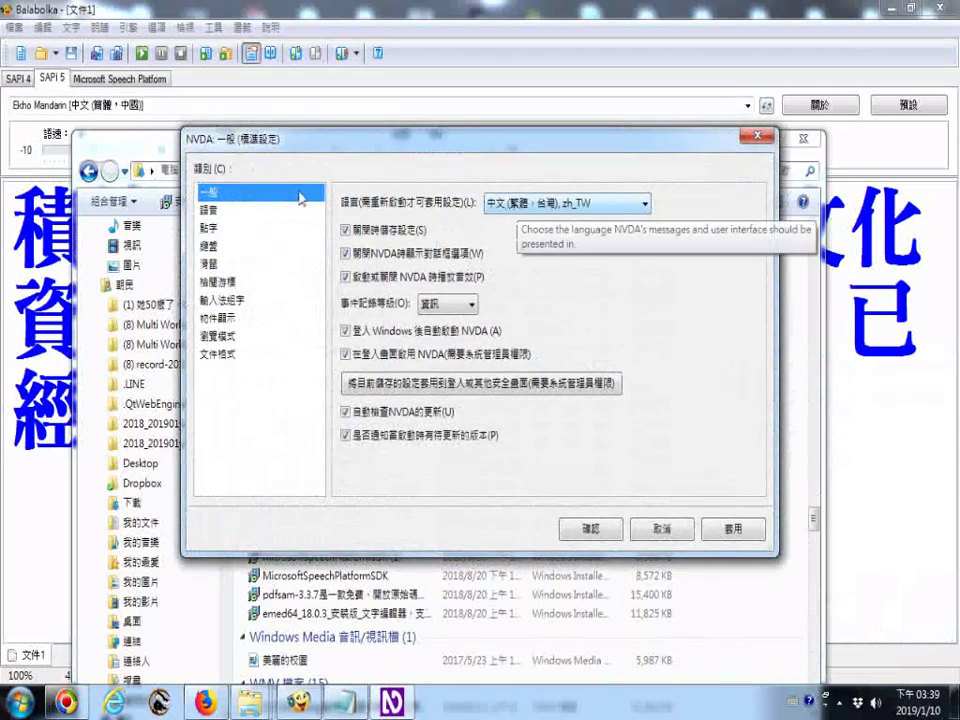
click(222, 212)
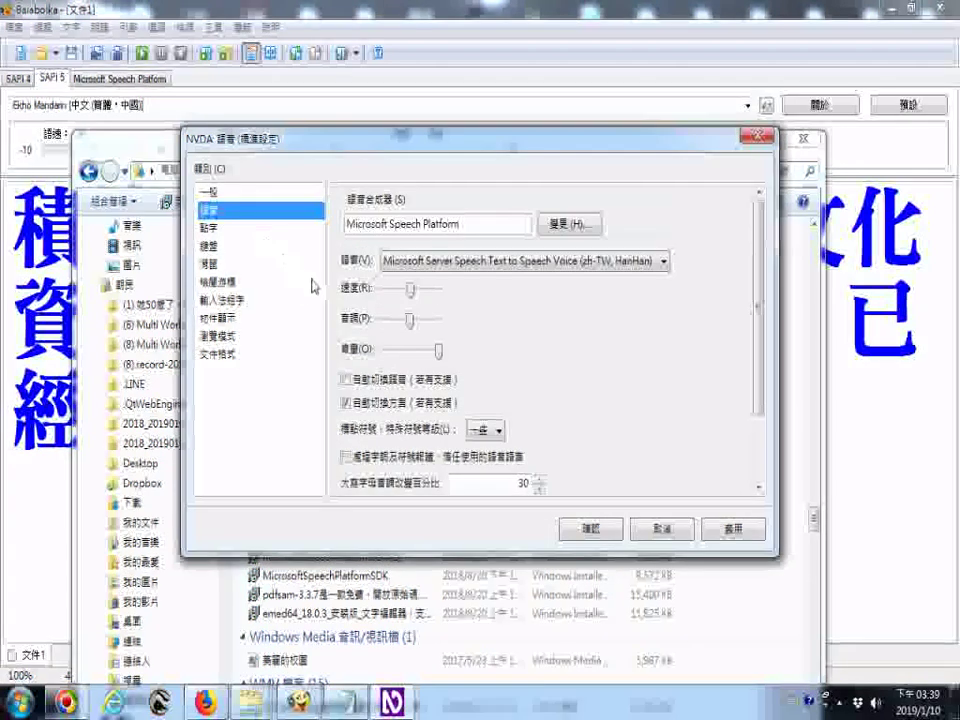
click(595, 260)
click(594, 270)
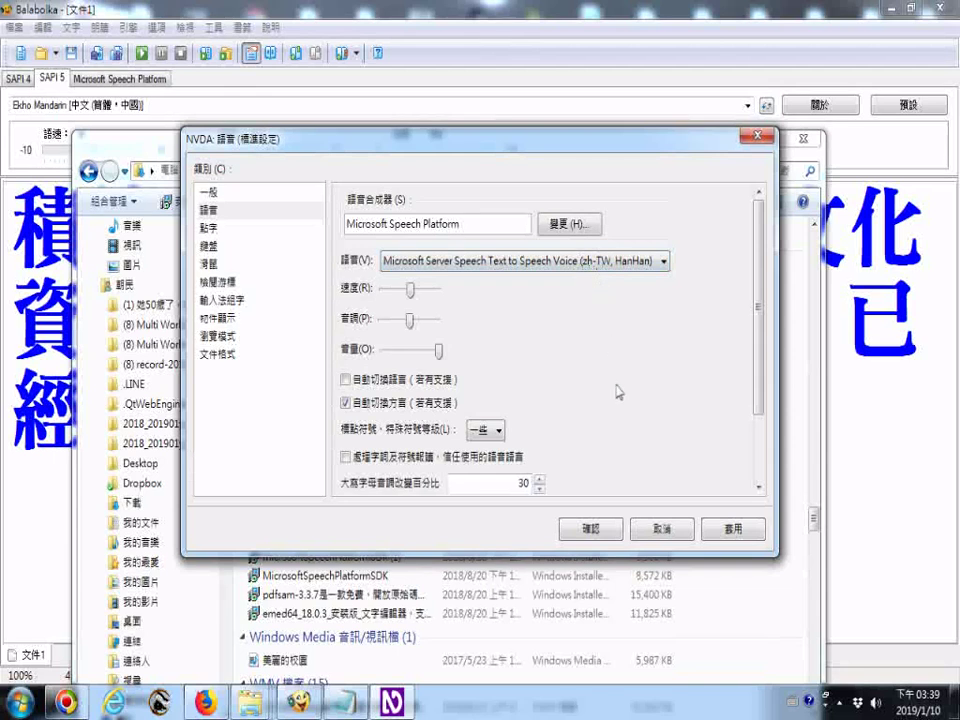
click(740, 540)
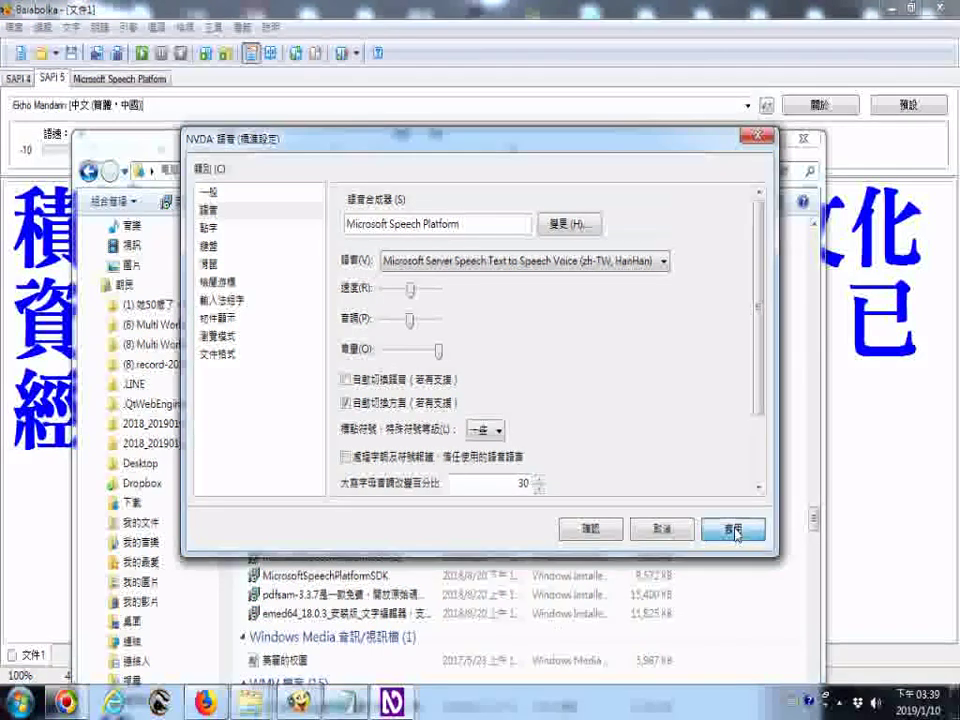
click(598, 530)
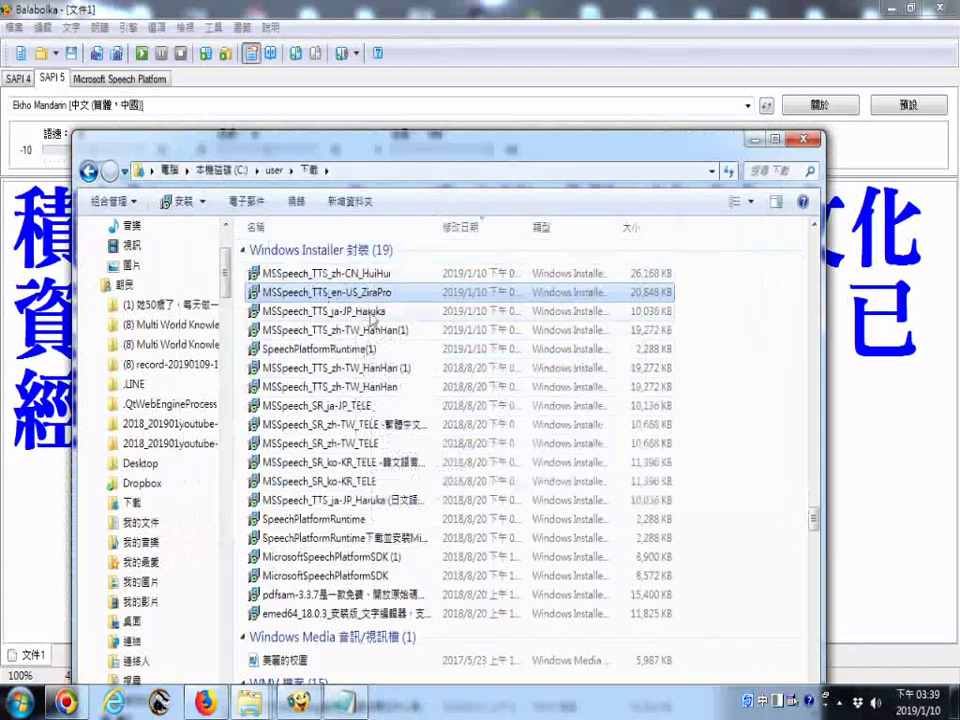
Check the zh-TW HanHan installer details in the 下載 folder and minimize its window to return to Balabolka
mouse_move(381, 339)
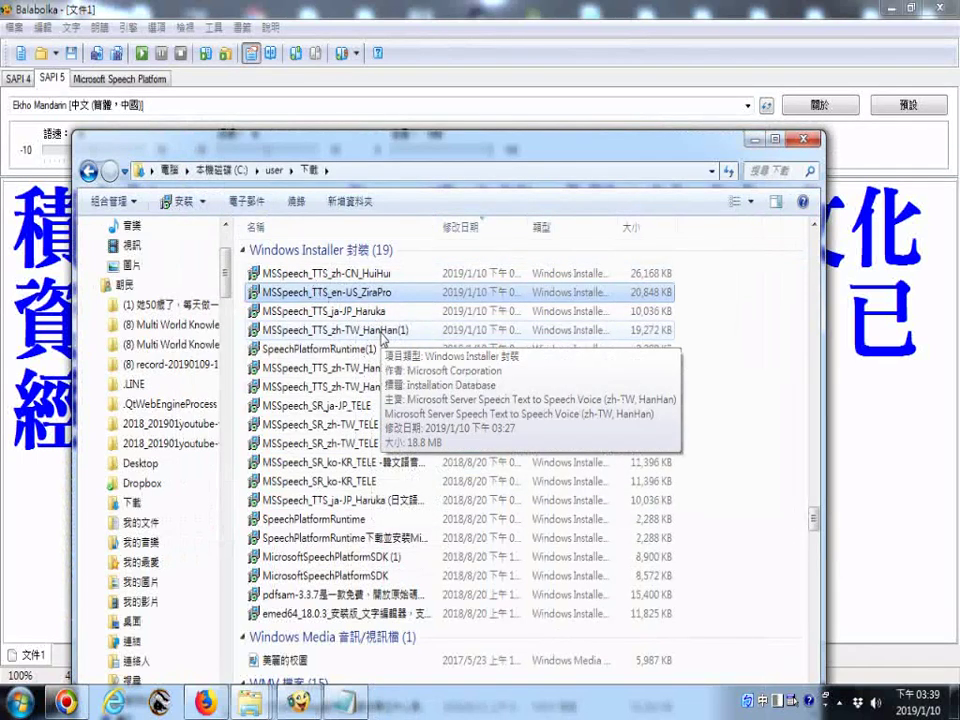
mouse_move(381, 374)
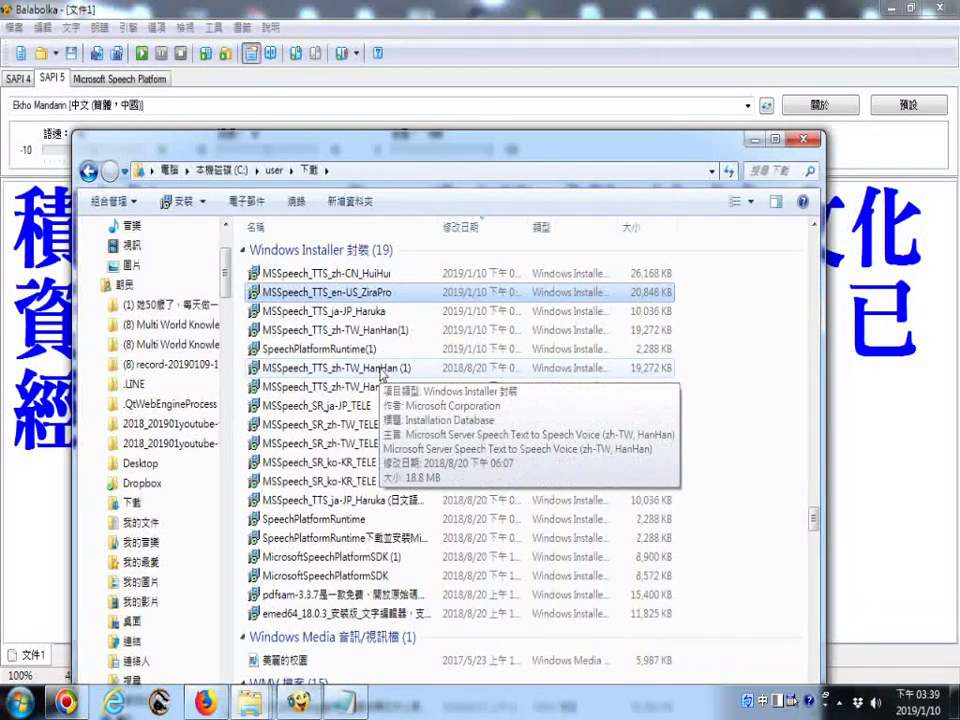
click(755, 141)
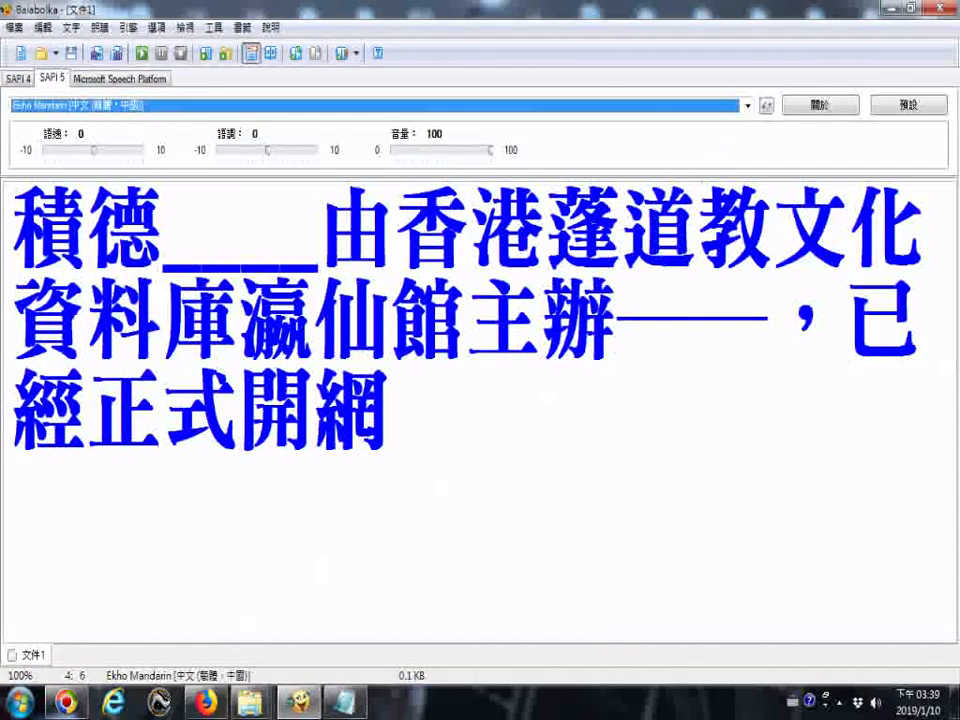